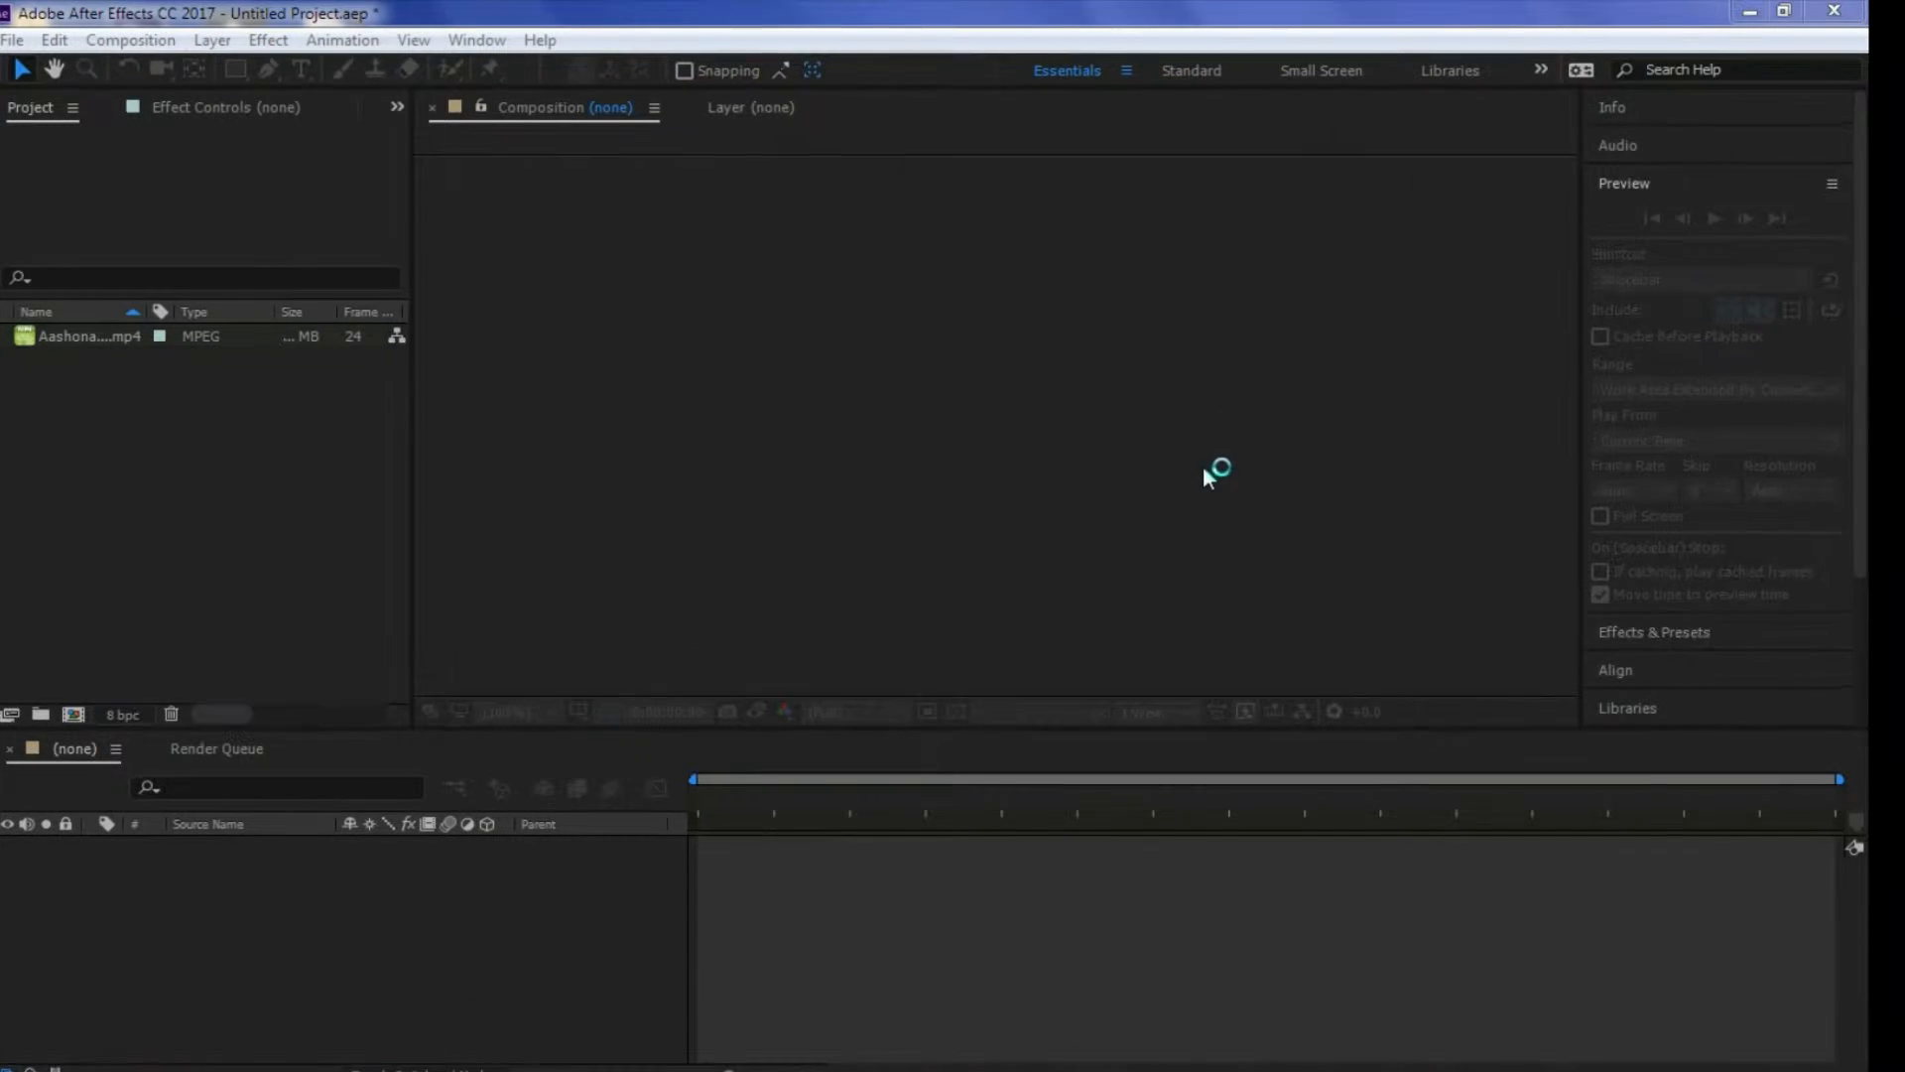
- Import the Aashona video from the Songs HD folder and create a composition from it
double_click(181, 518)
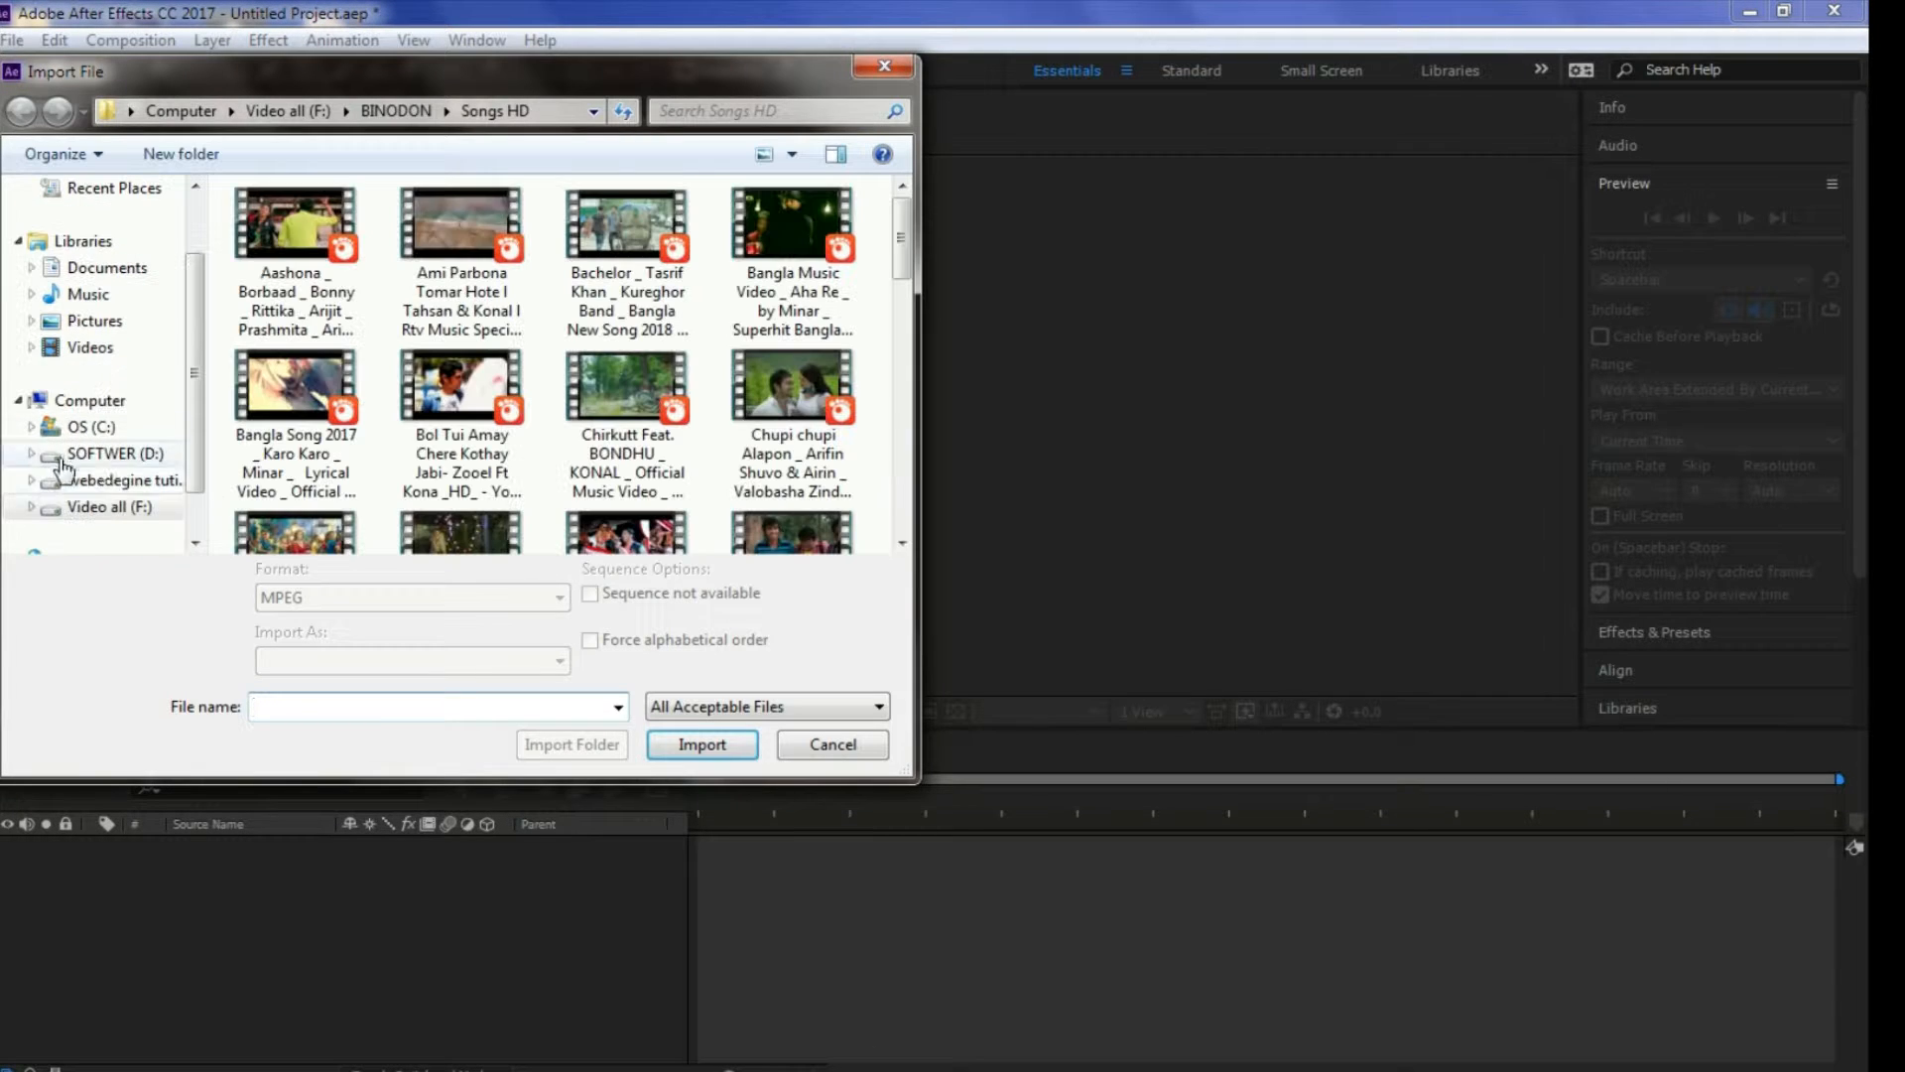
left_click(295, 260)
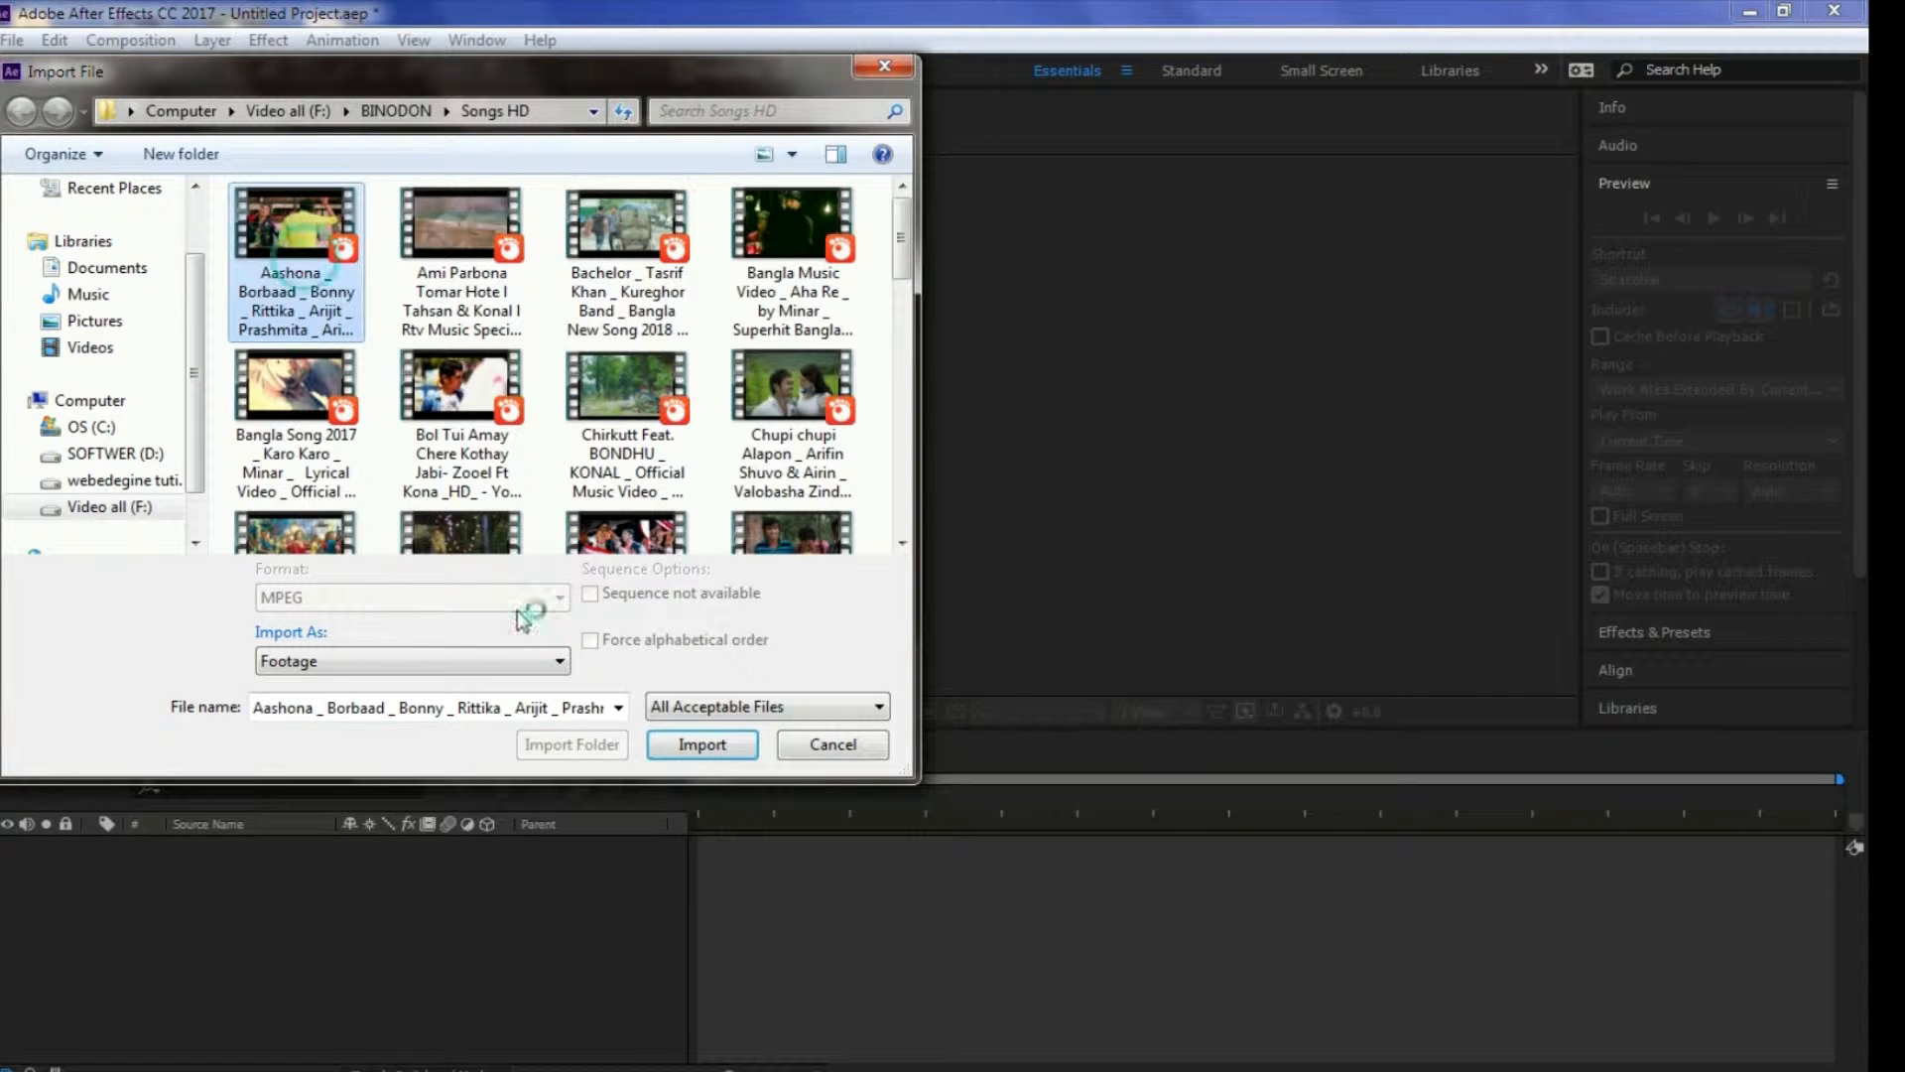
left_click(667, 747)
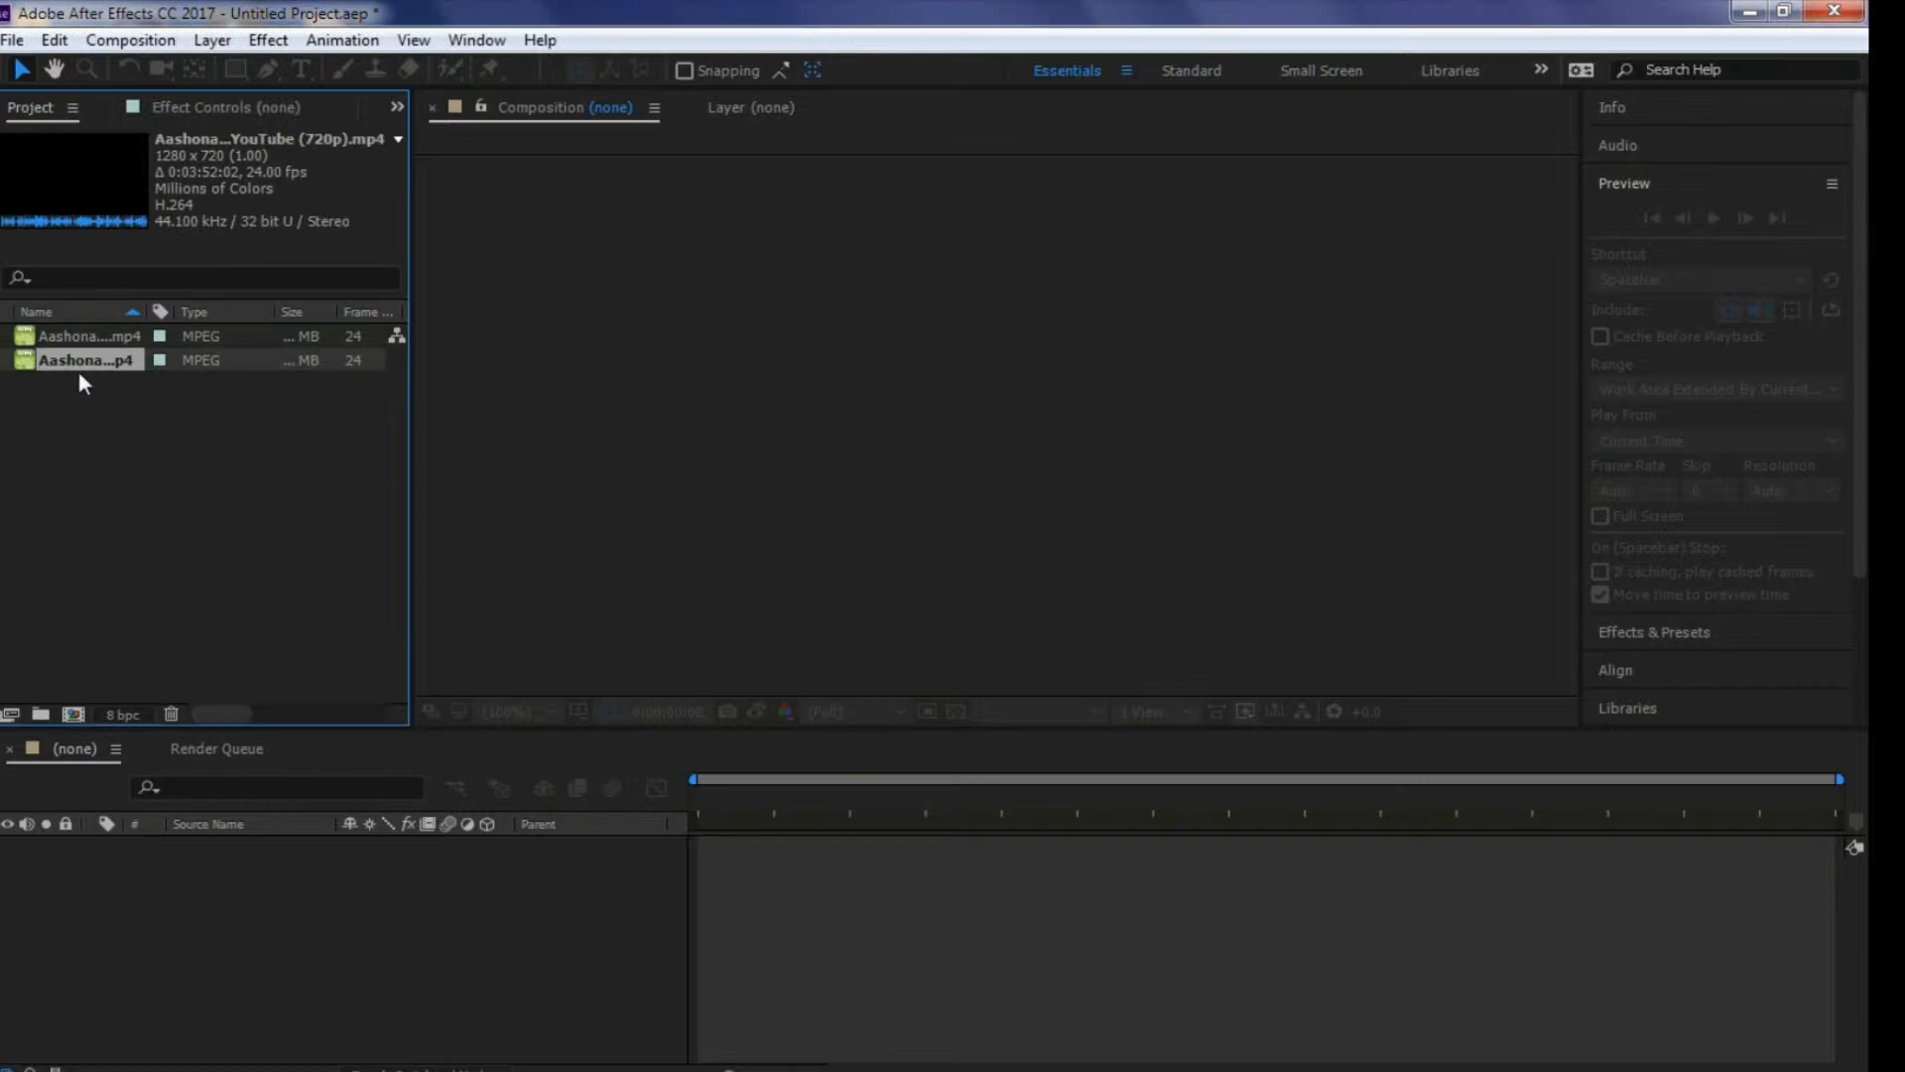
left_click_drag(81, 358, 153, 886)
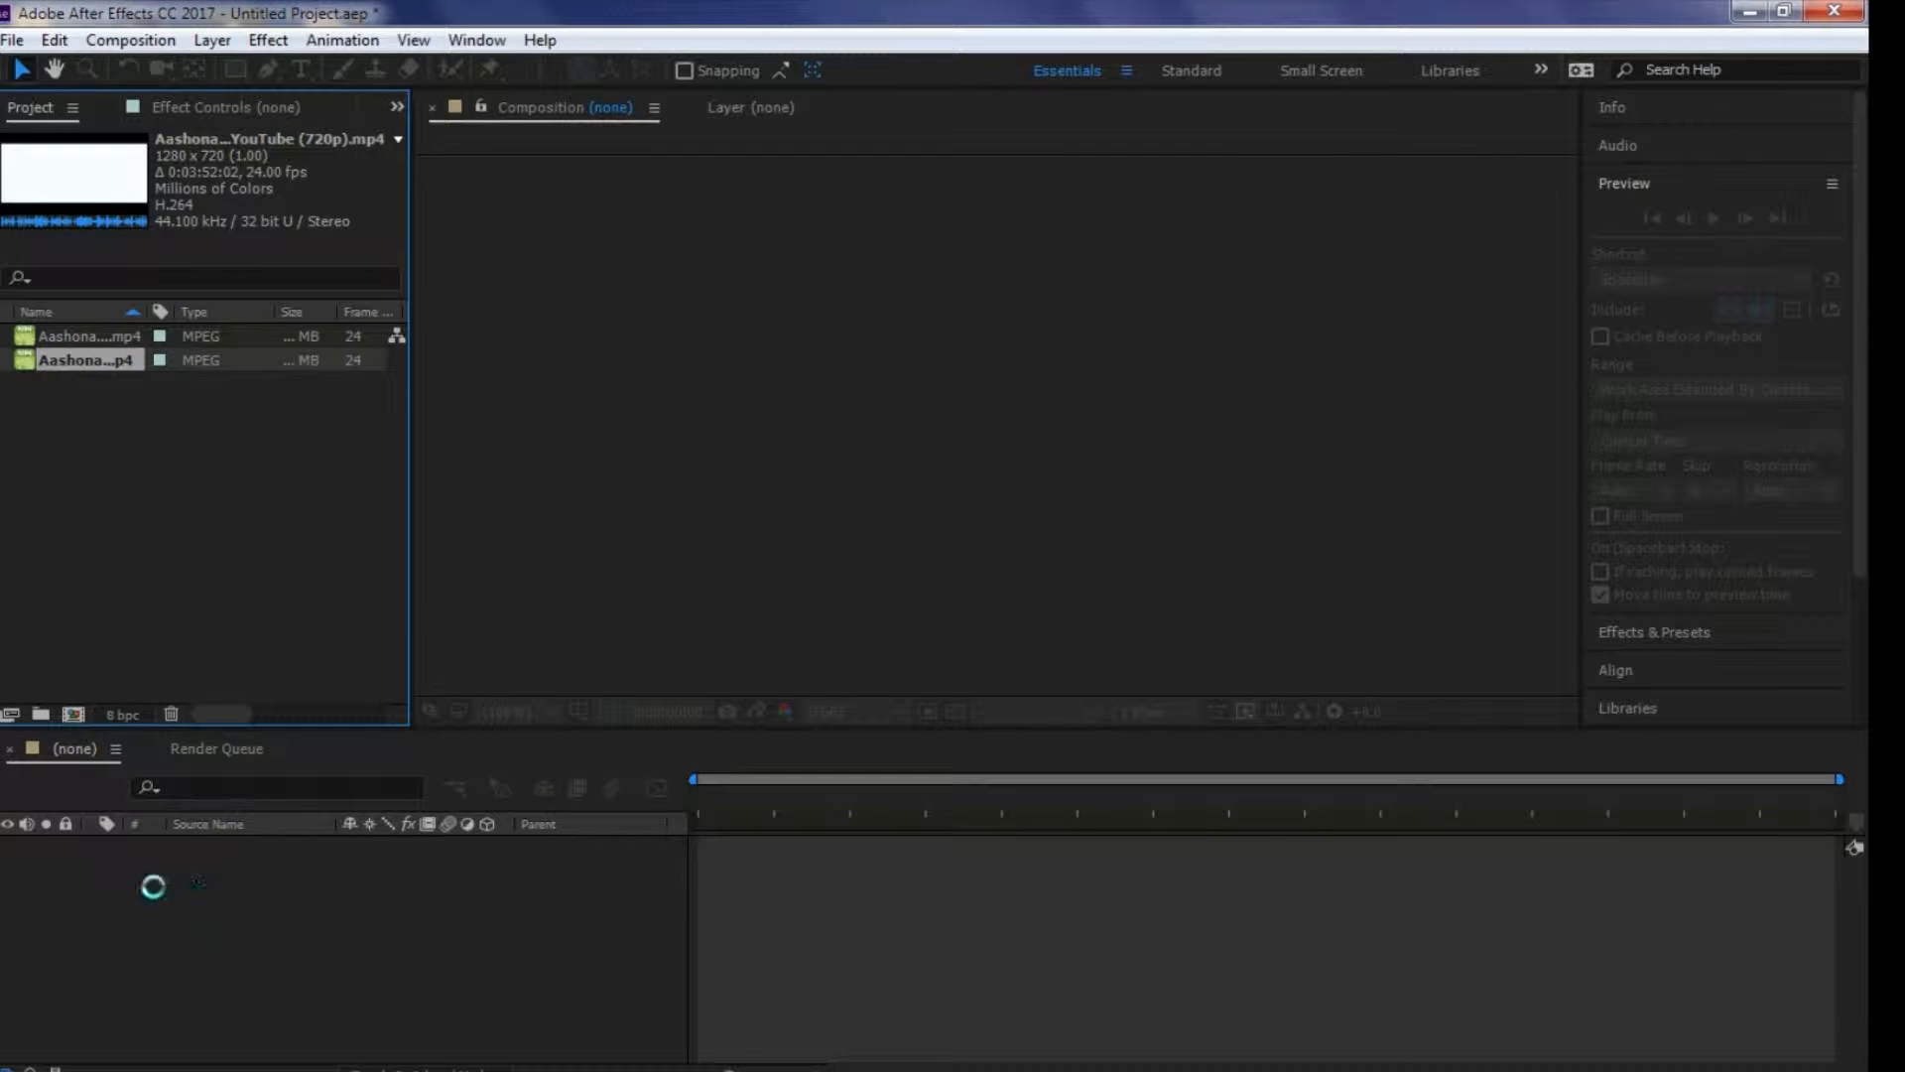
- Trim the opening off the clip and slide it back so the dance footage starts at 0:00:00:00
left_click_drag(702, 802, 817, 800)
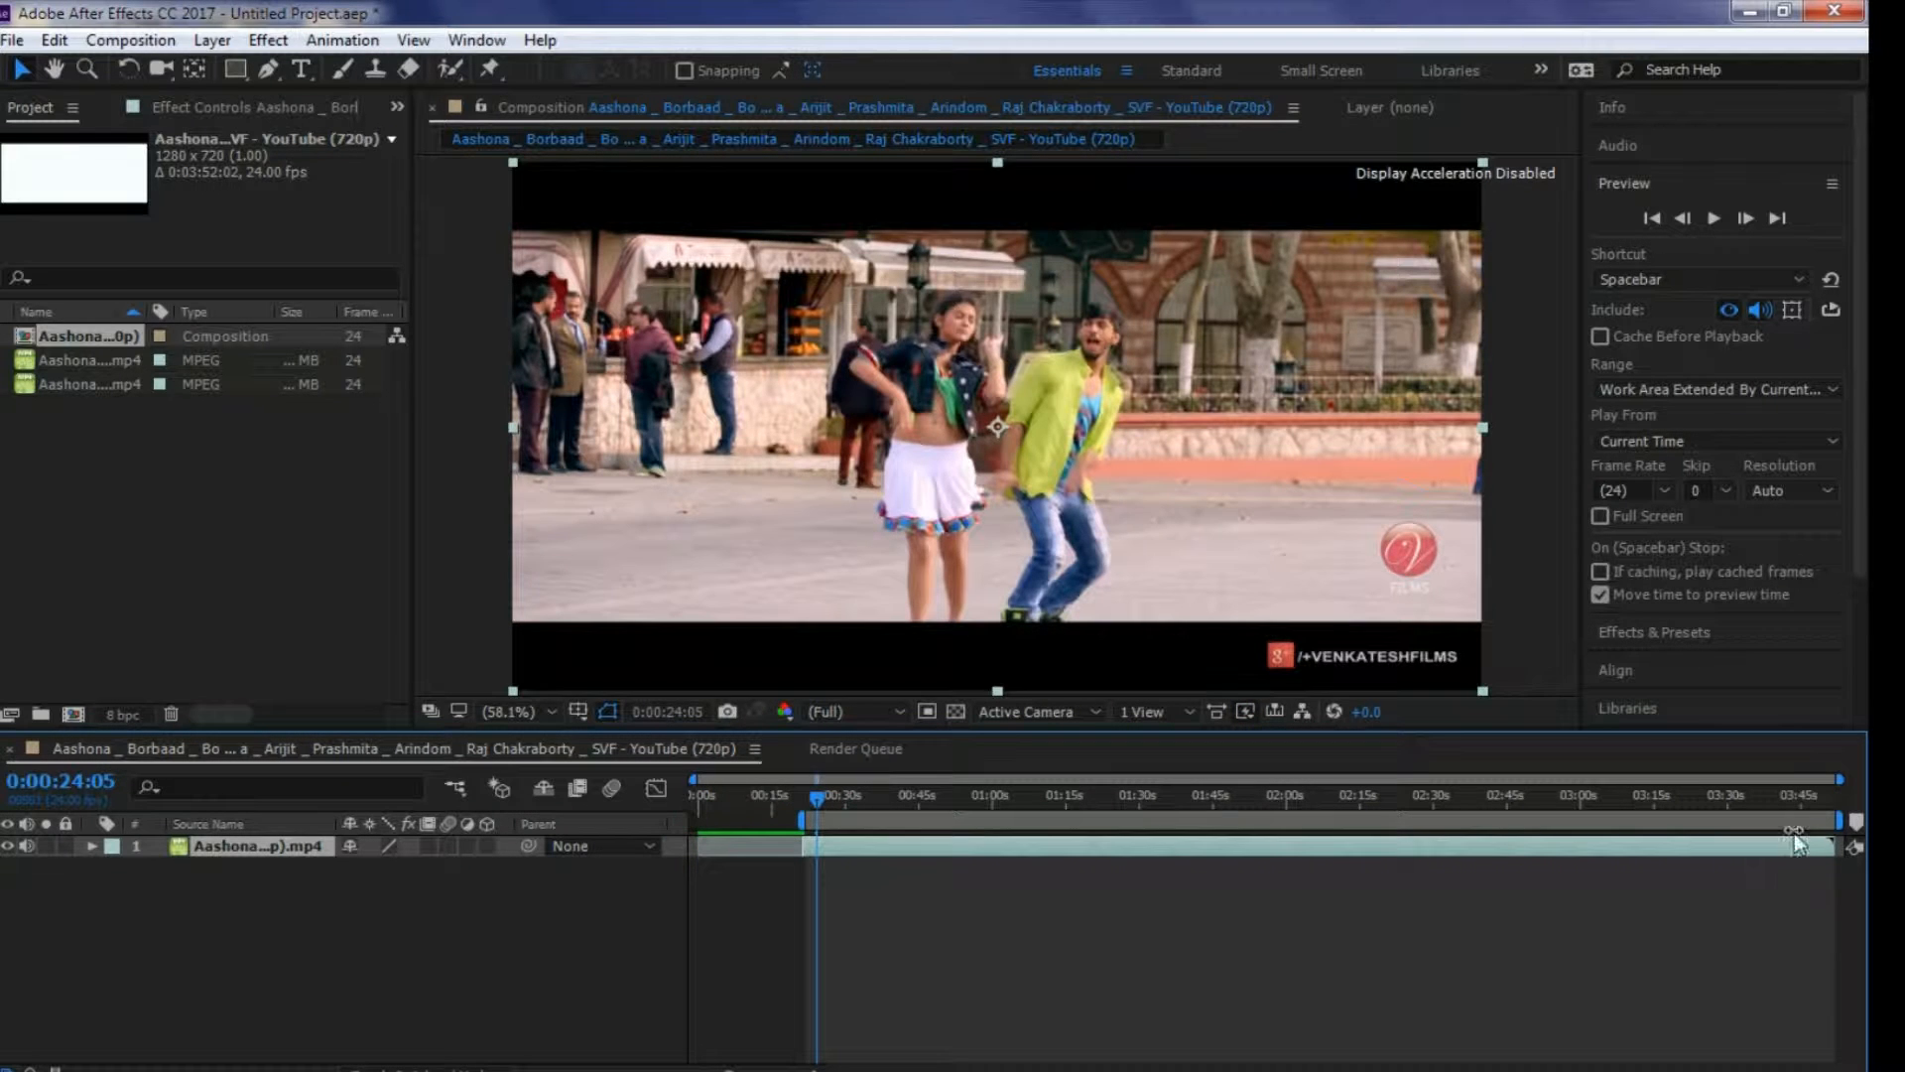
left_click_drag(1795, 823, 1395, 842)
left_click_drag(845, 847, 715, 843)
left_click_drag(816, 799, 695, 800)
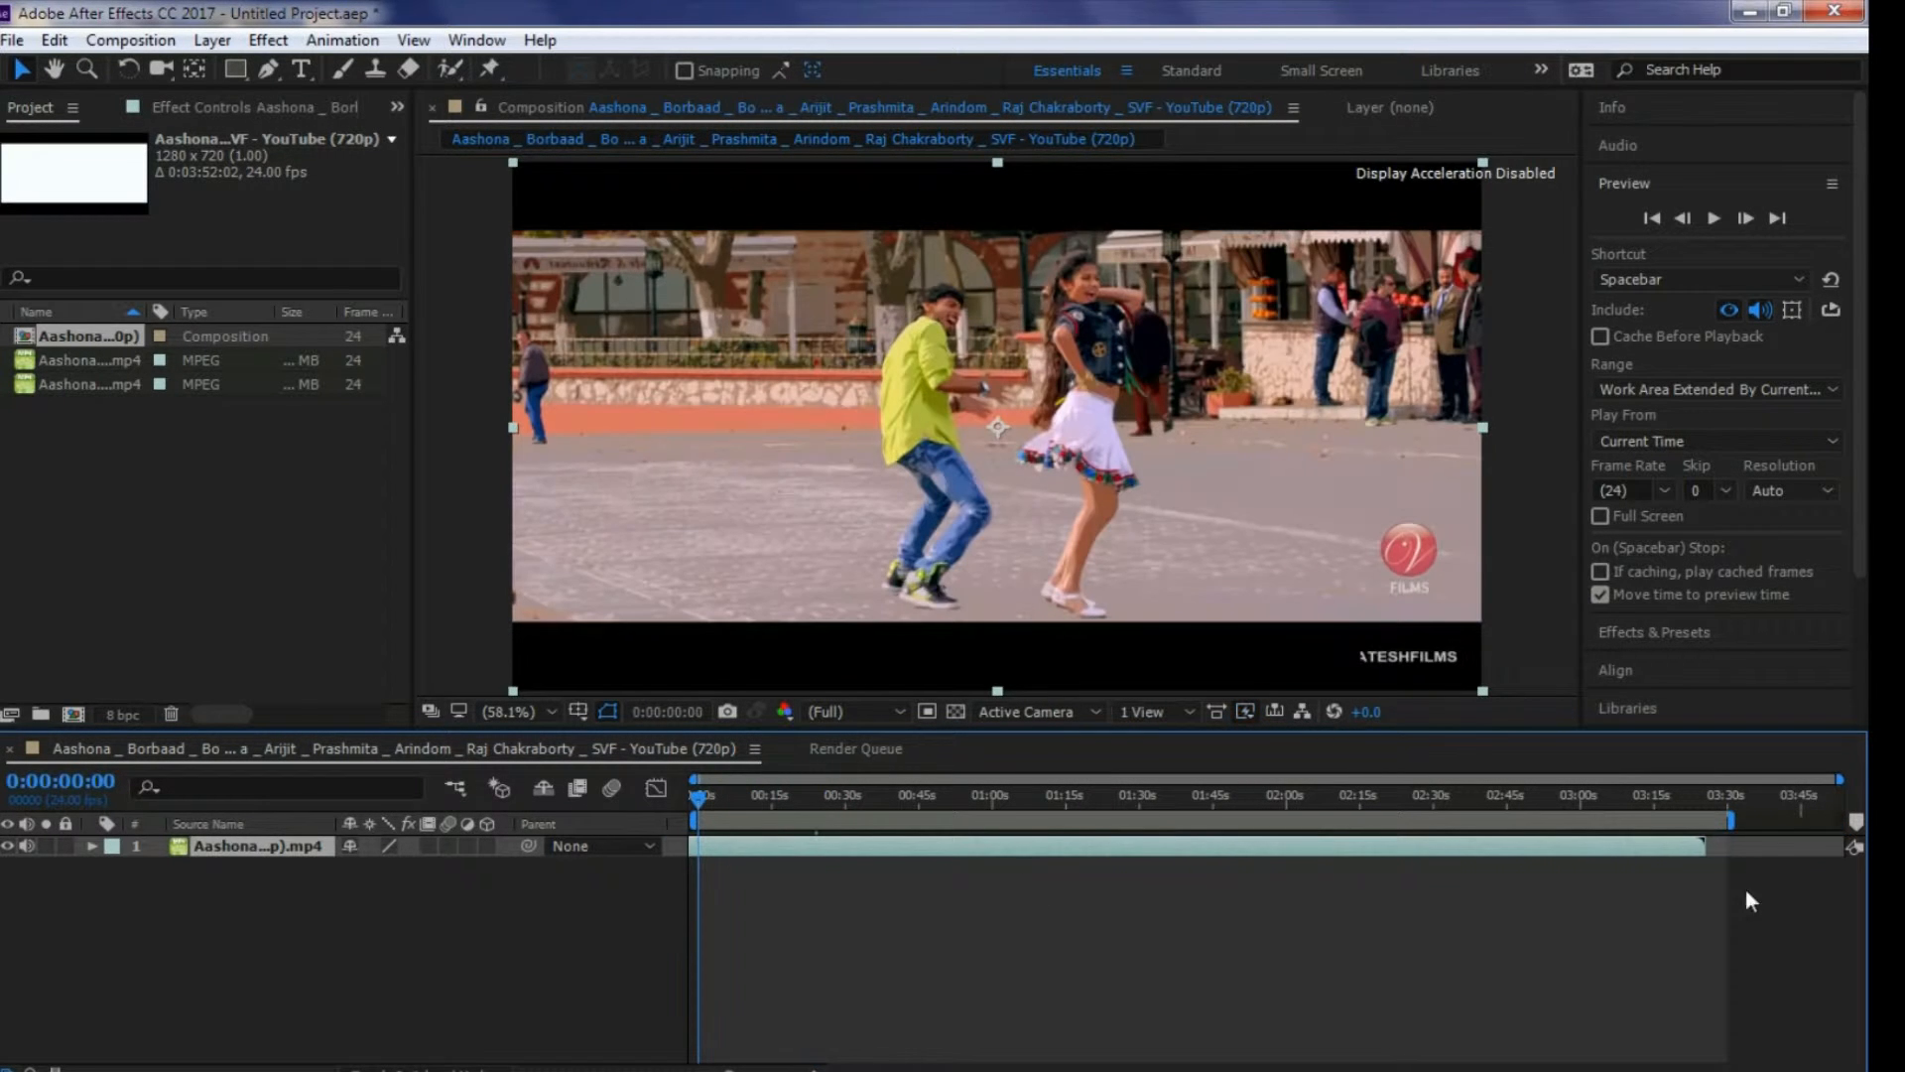
- Shorten the end of the clip and the work area to about 14 seconds
left_click_drag(1704, 844, 854, 846)
left_click_drag(1727, 822, 853, 822)
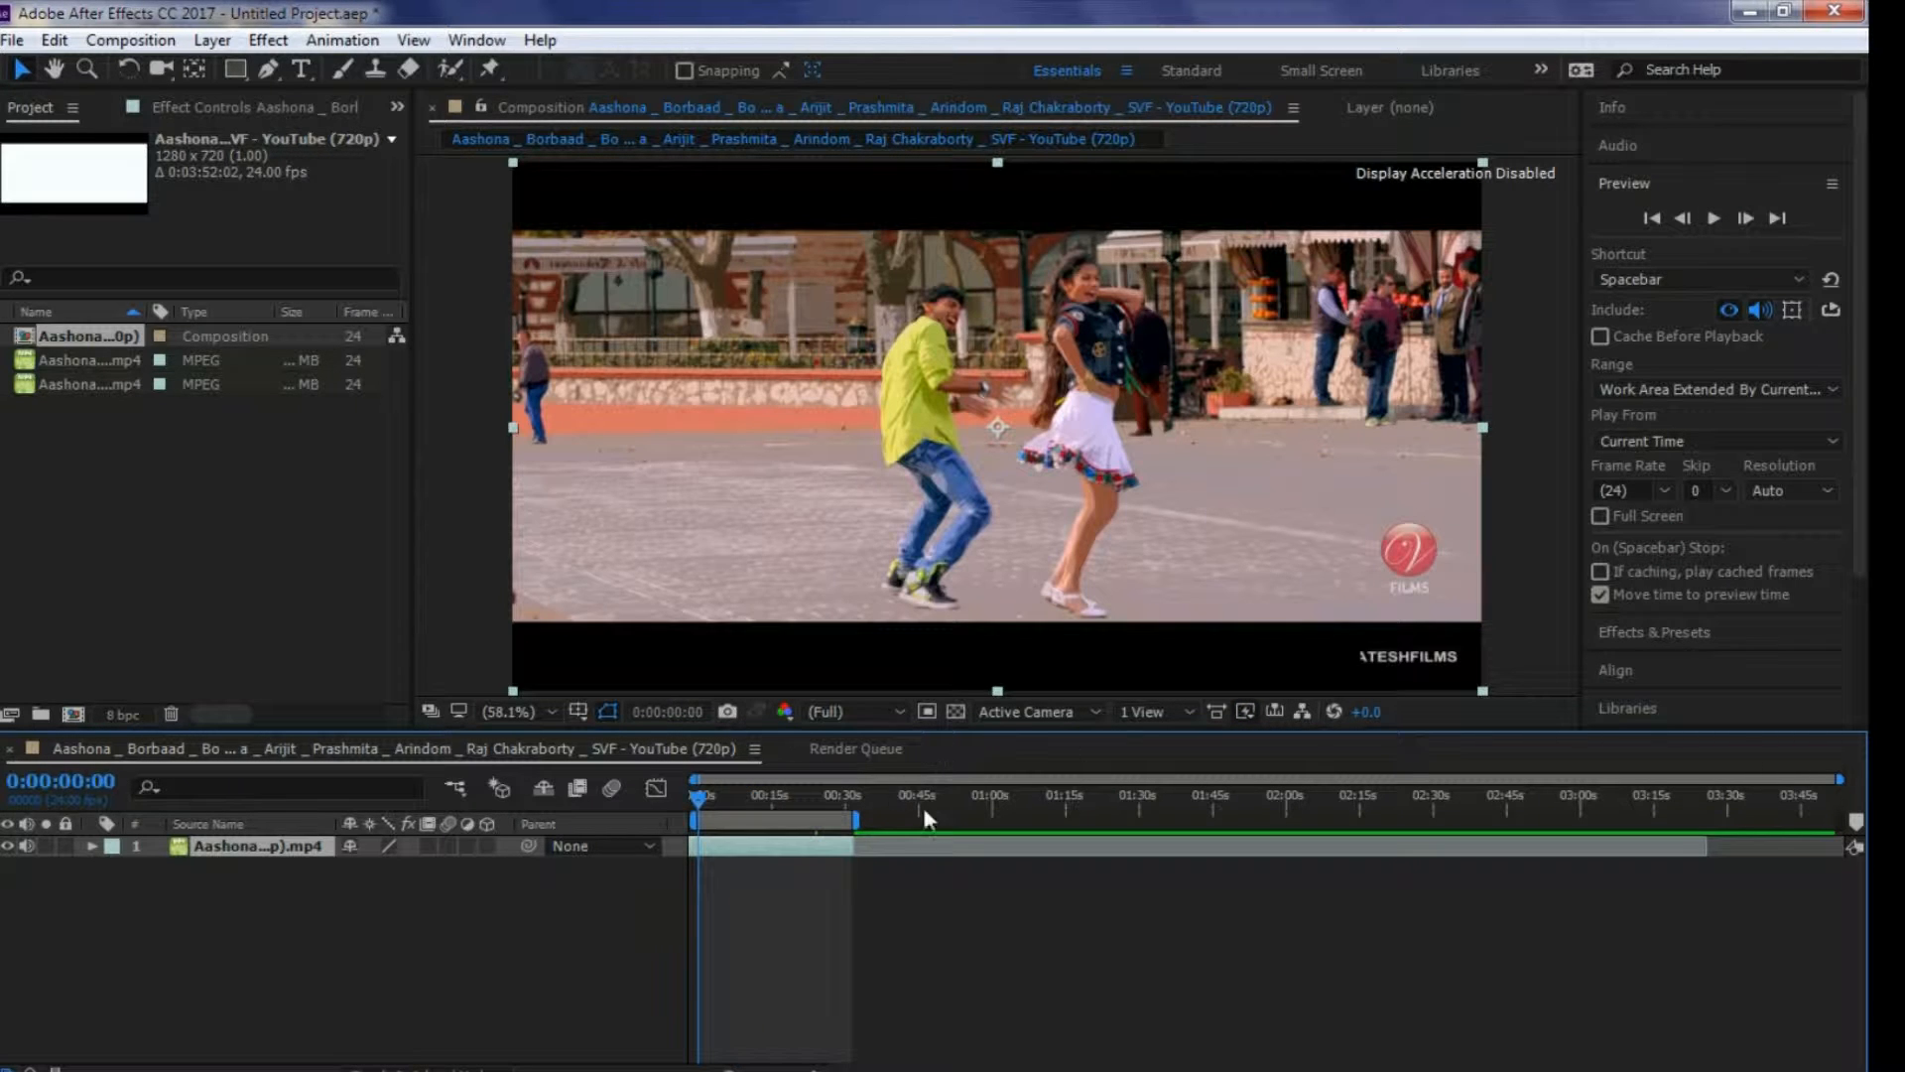
left_click_drag(853, 846, 700, 810)
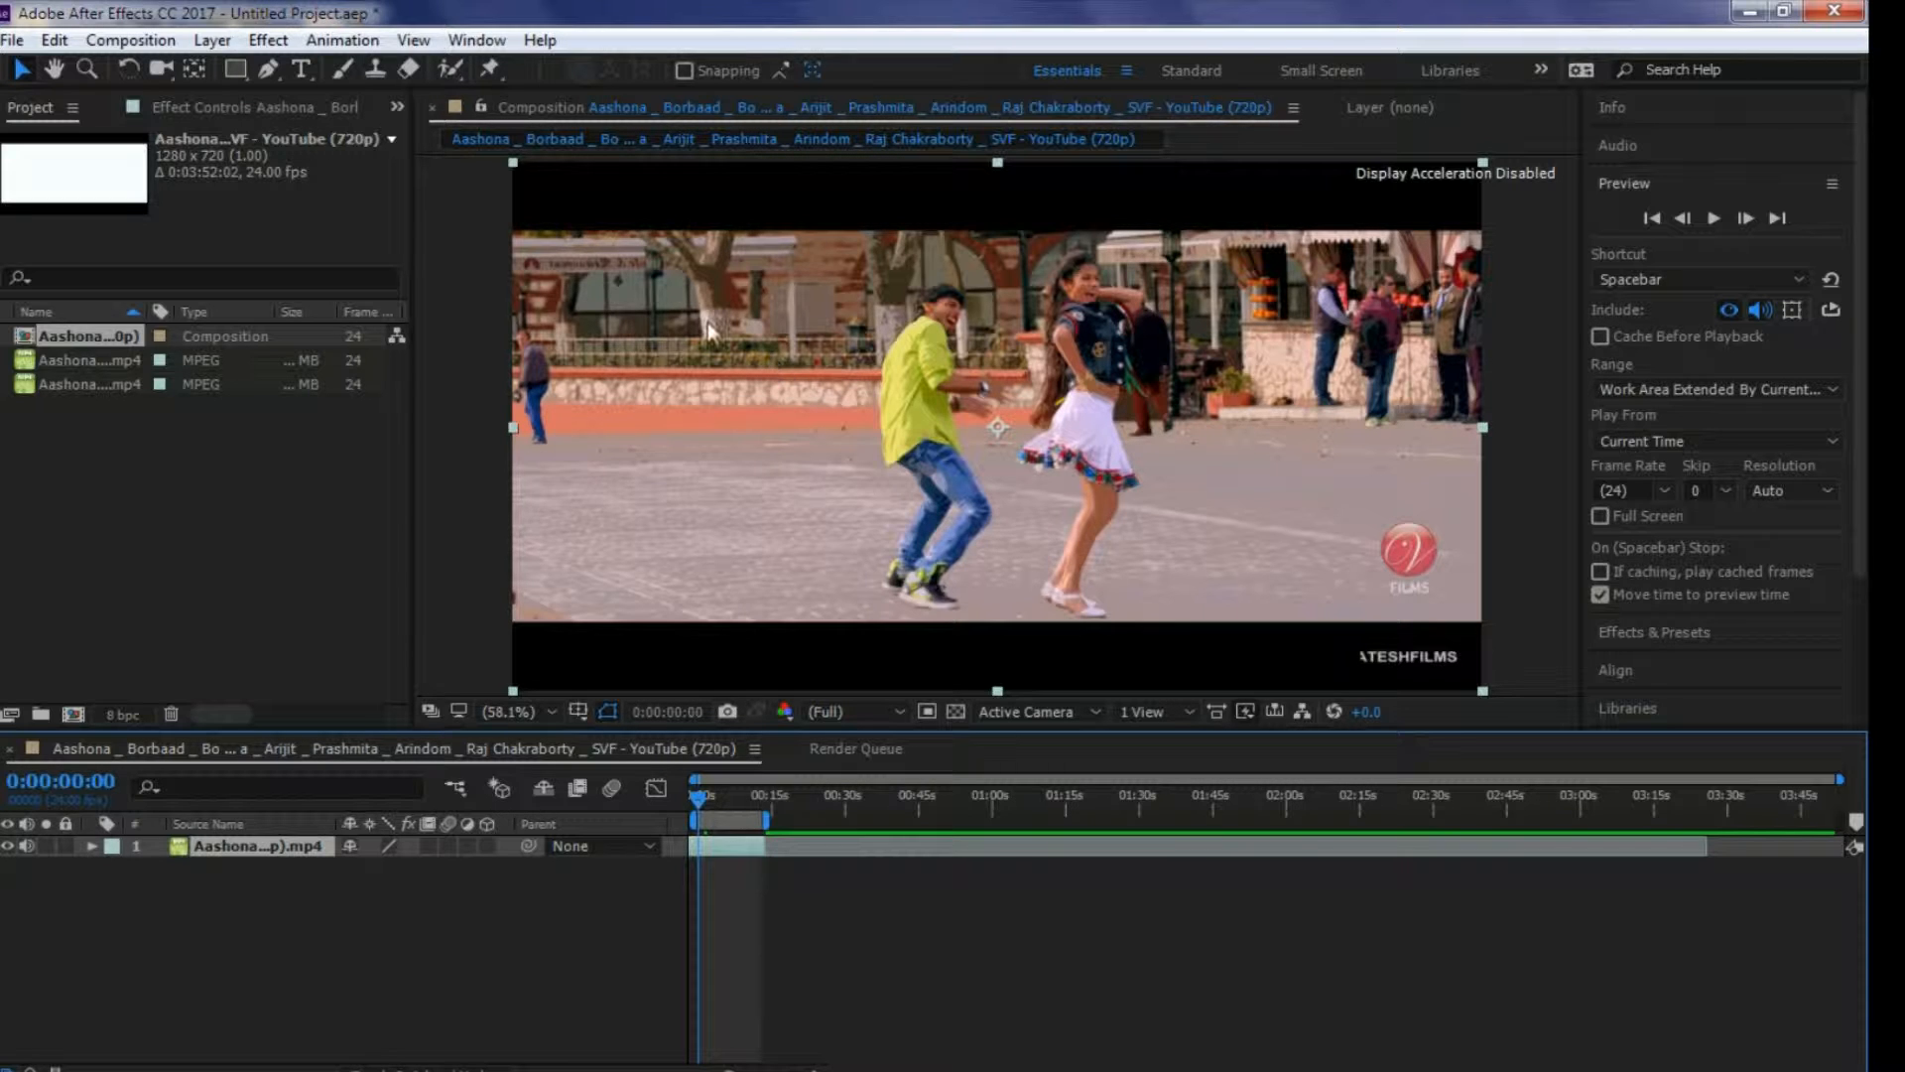
- Open the clip for painting with the Brush tool and set the stroke duration to Single Frame
left_click(343, 72)
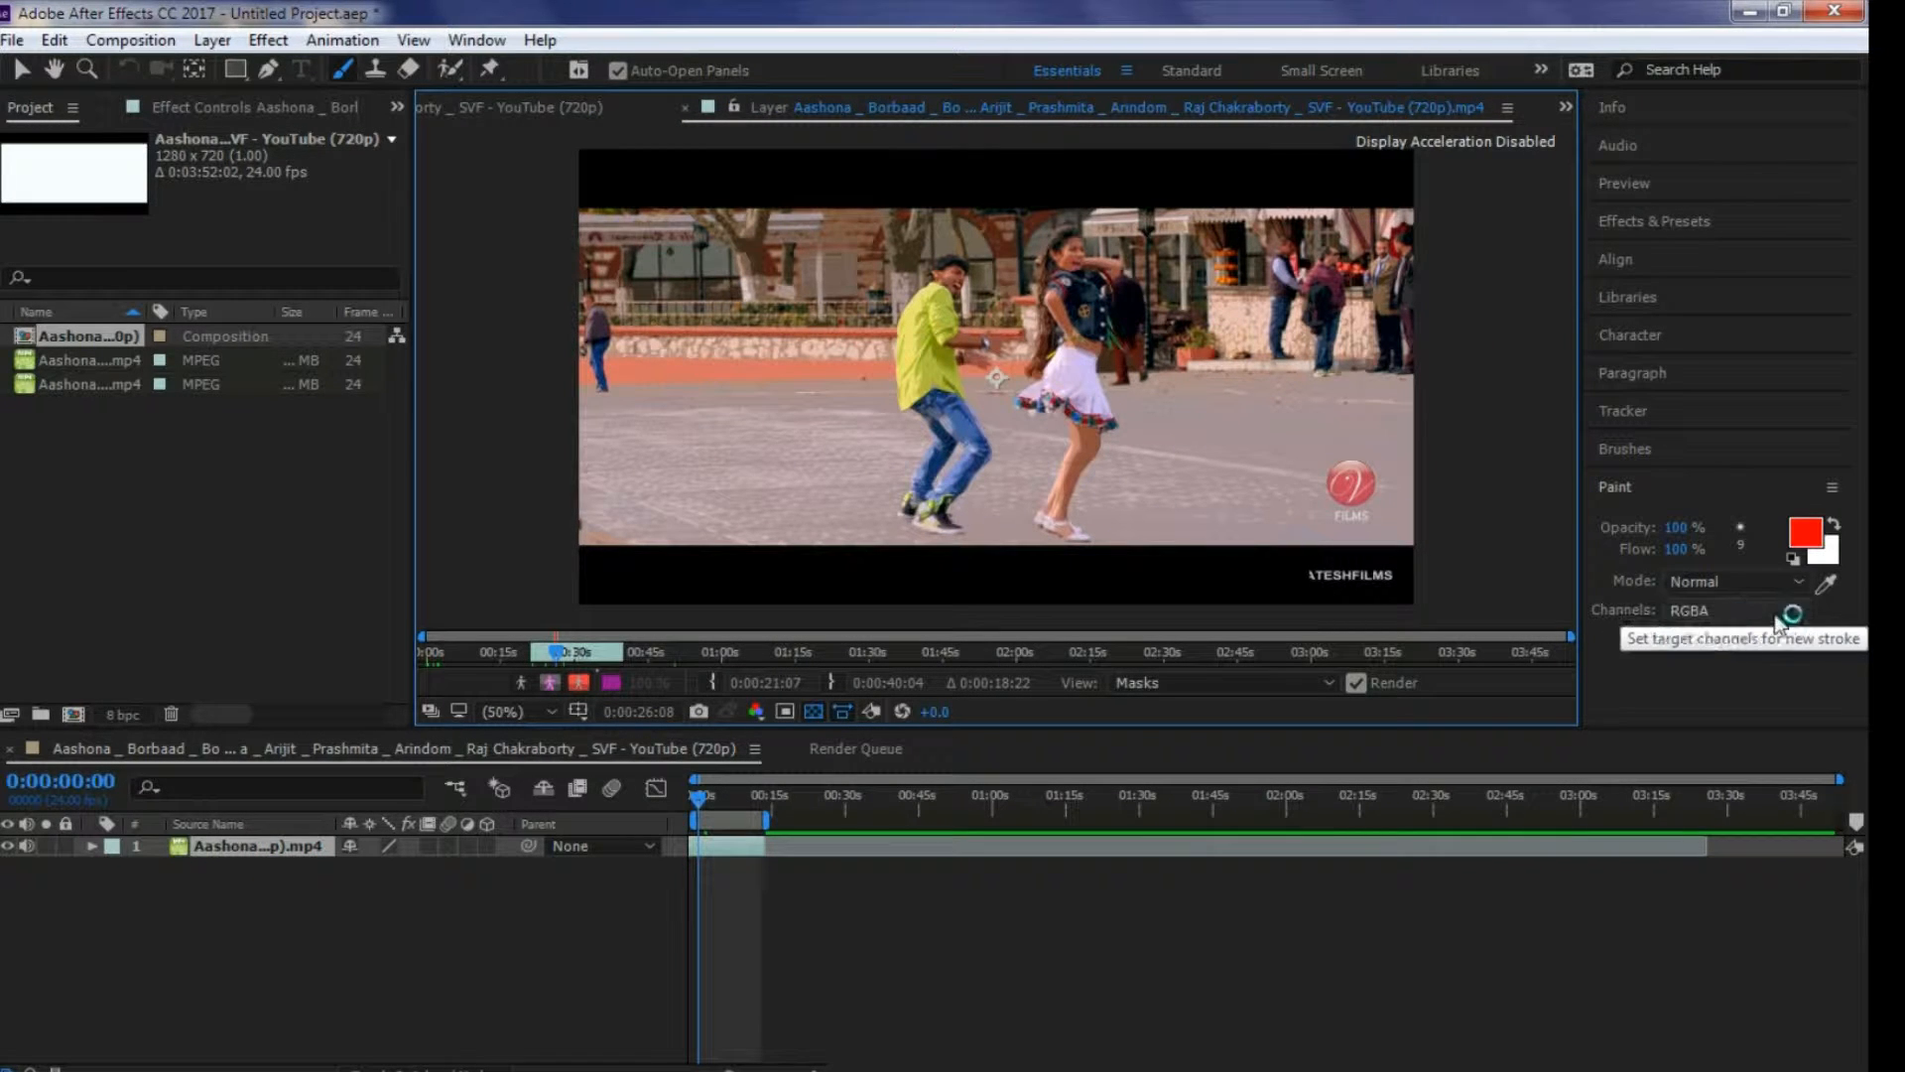
left_click(1607, 623)
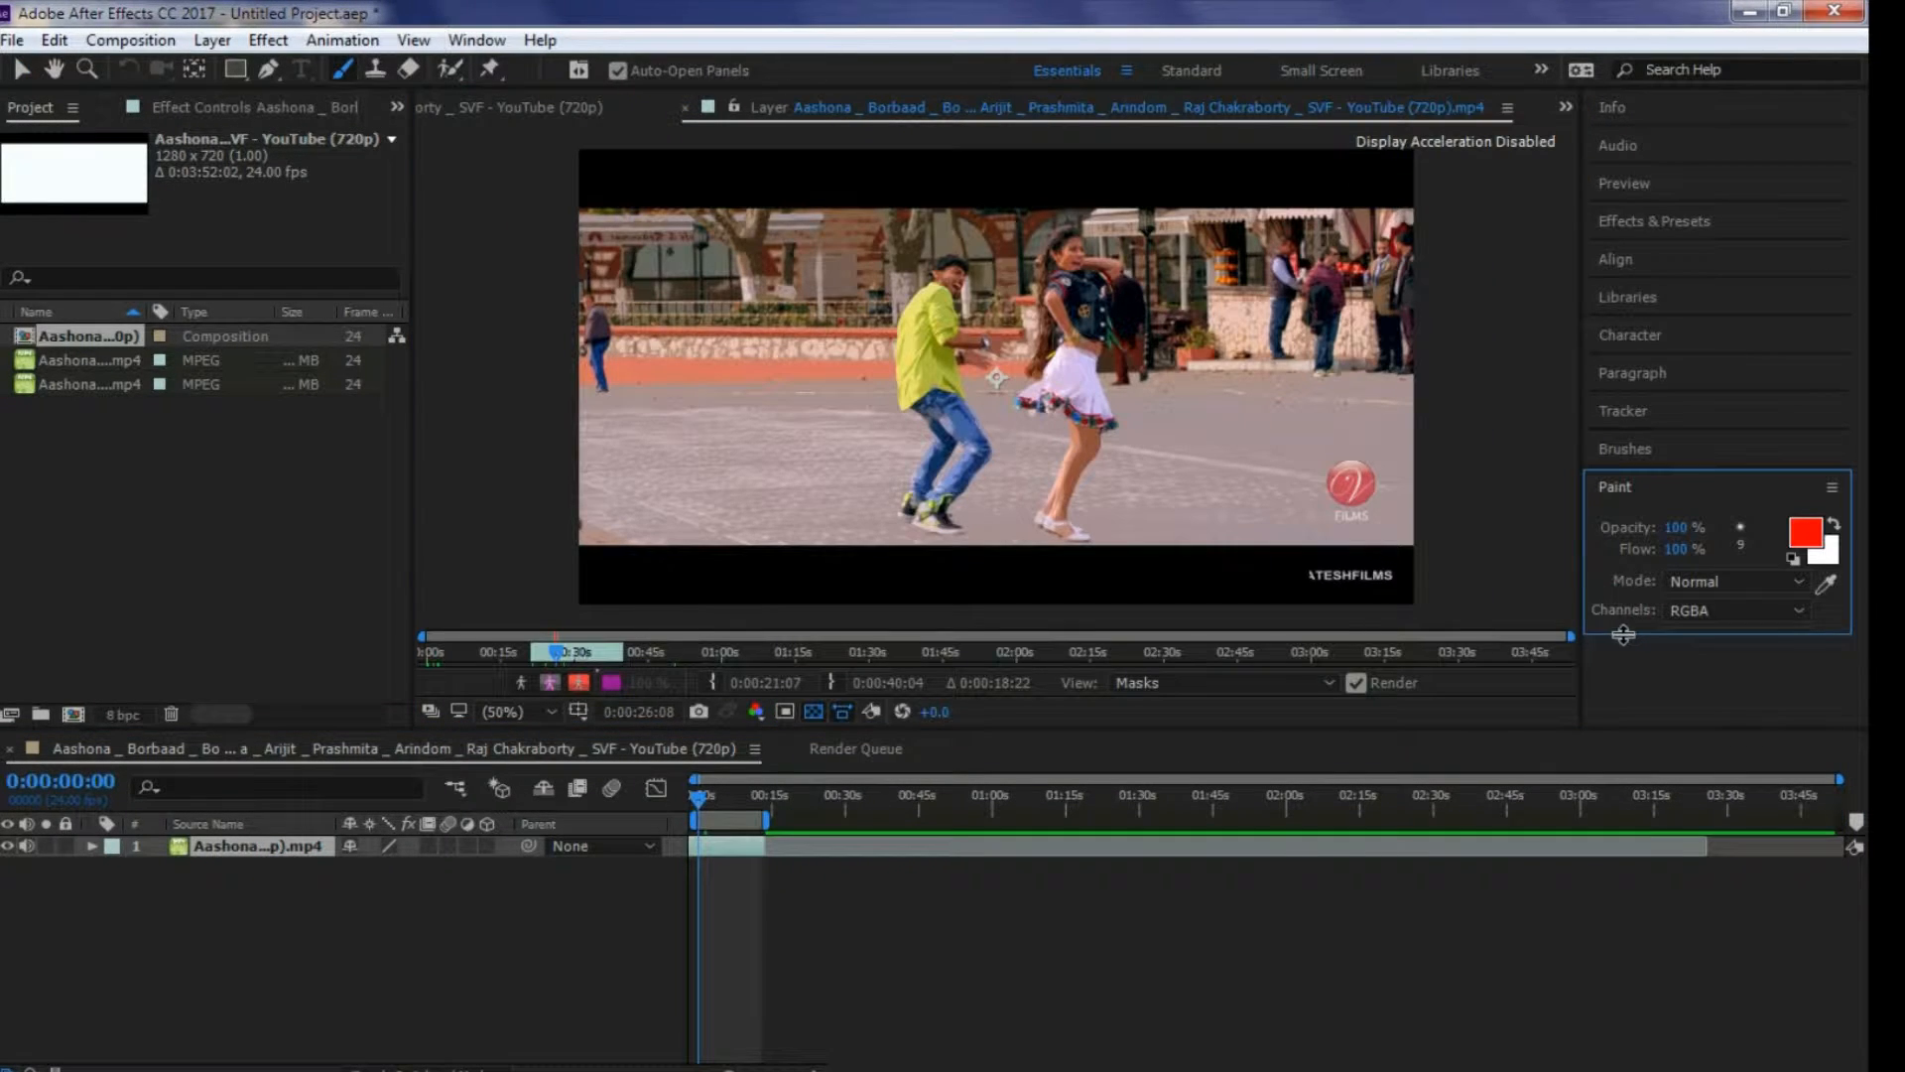
left_click_drag(1620, 635, 1617, 661)
left_click(1702, 643)
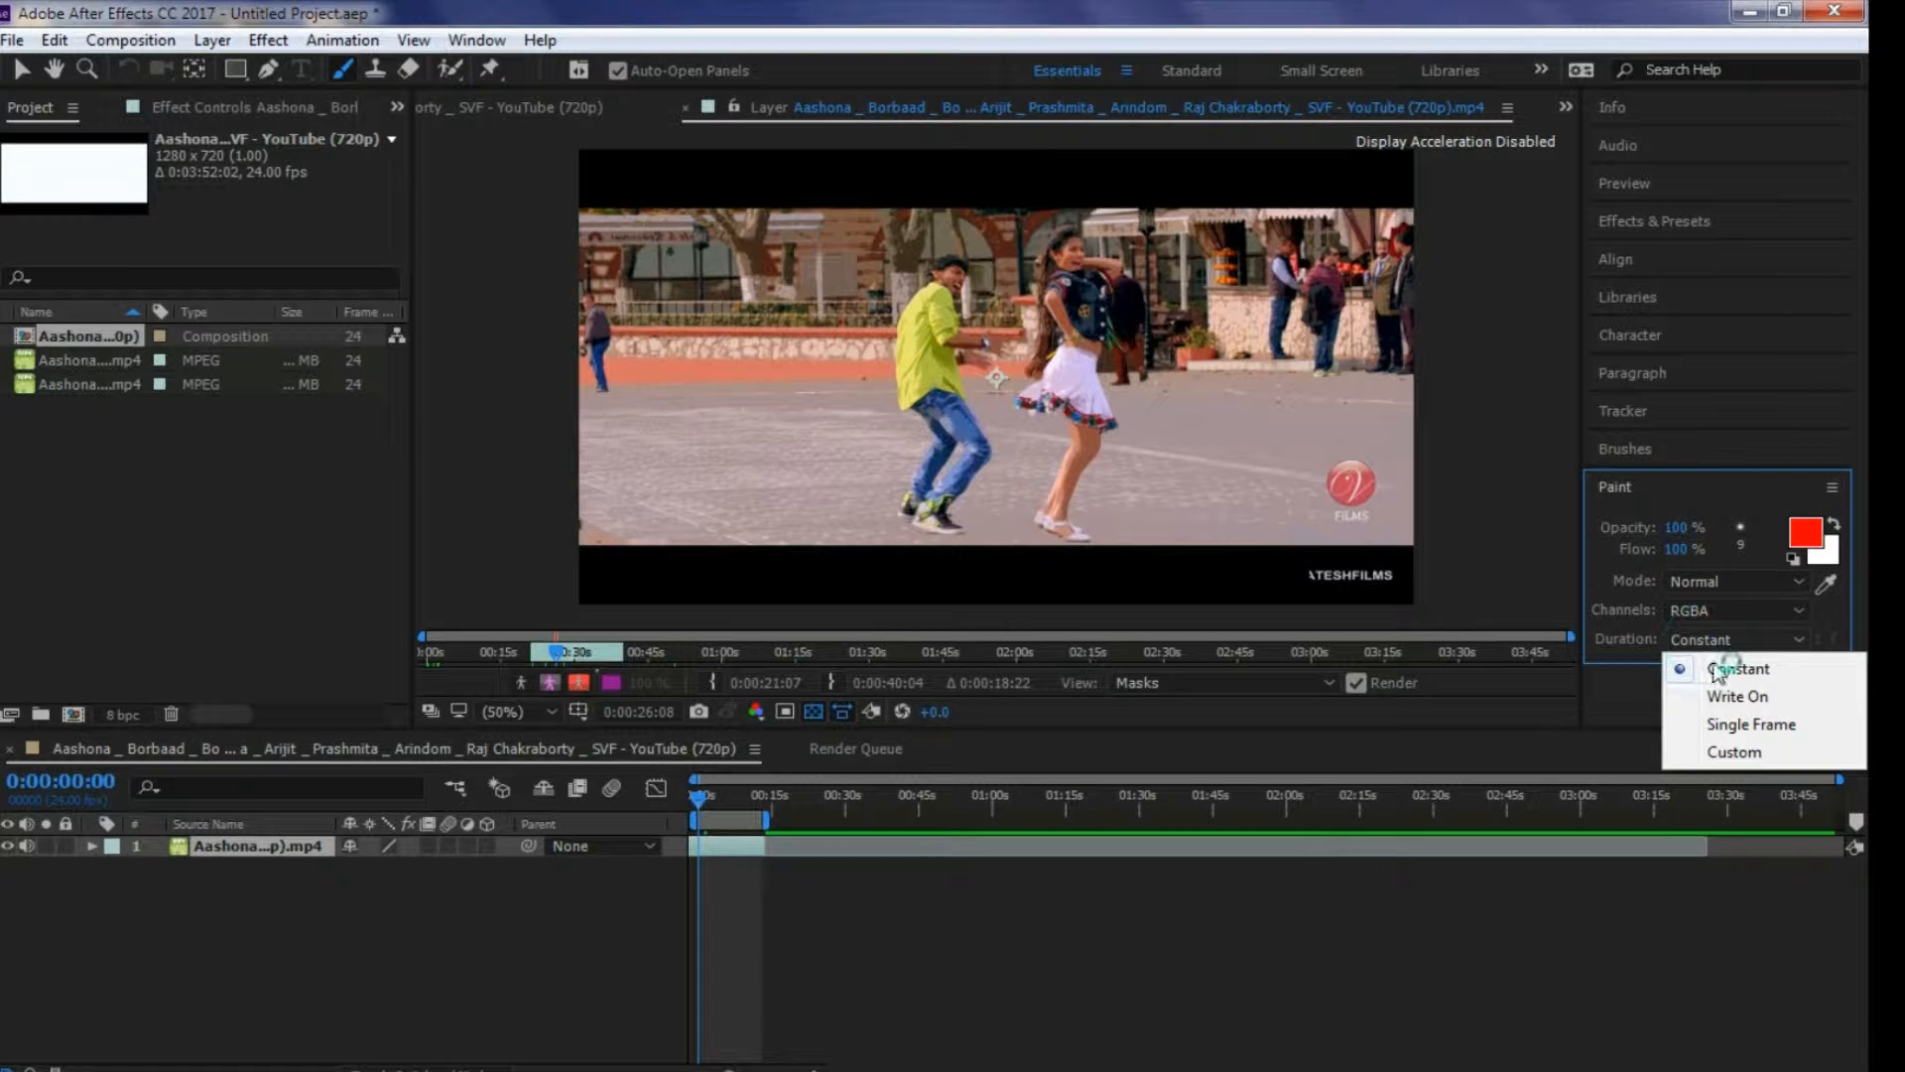
left_click(1777, 726)
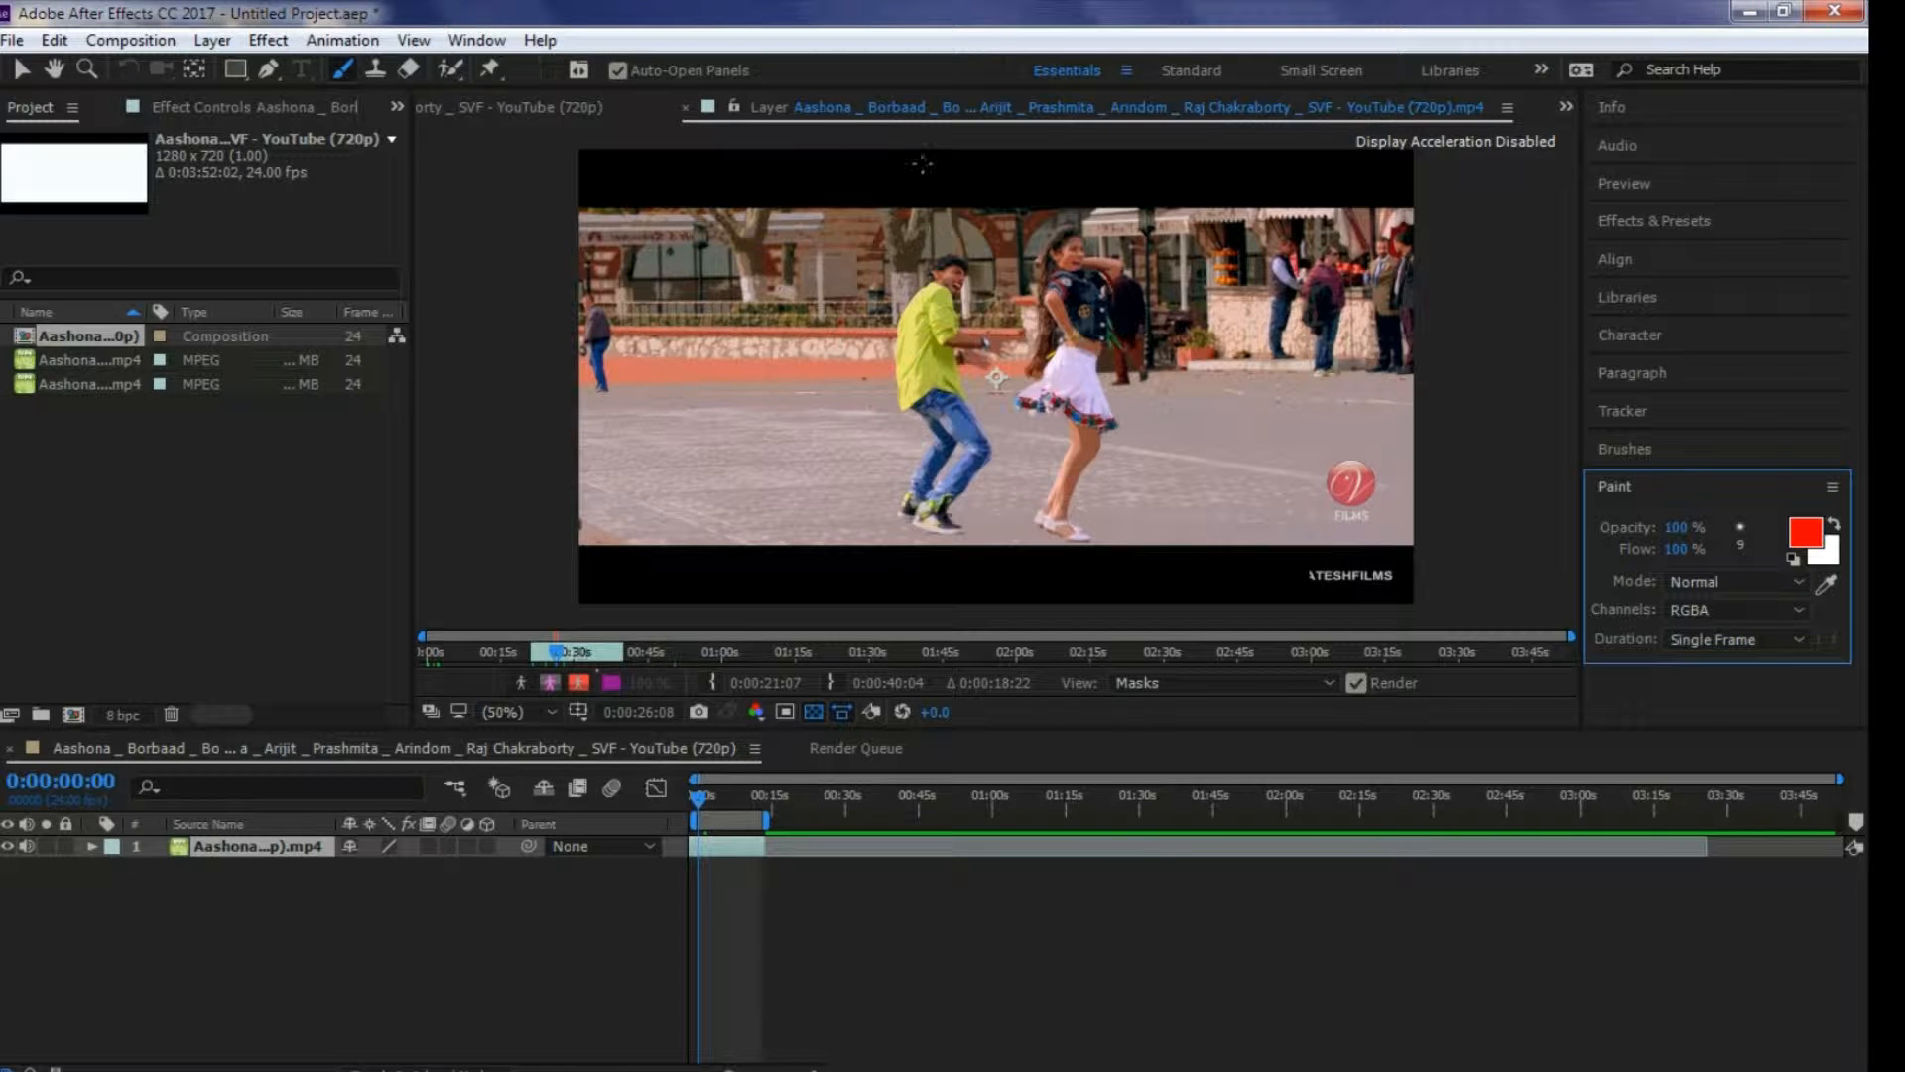
- Choose the Soft Round 9 pixels brush and set its diameter to 14 px
left_click(481, 41)
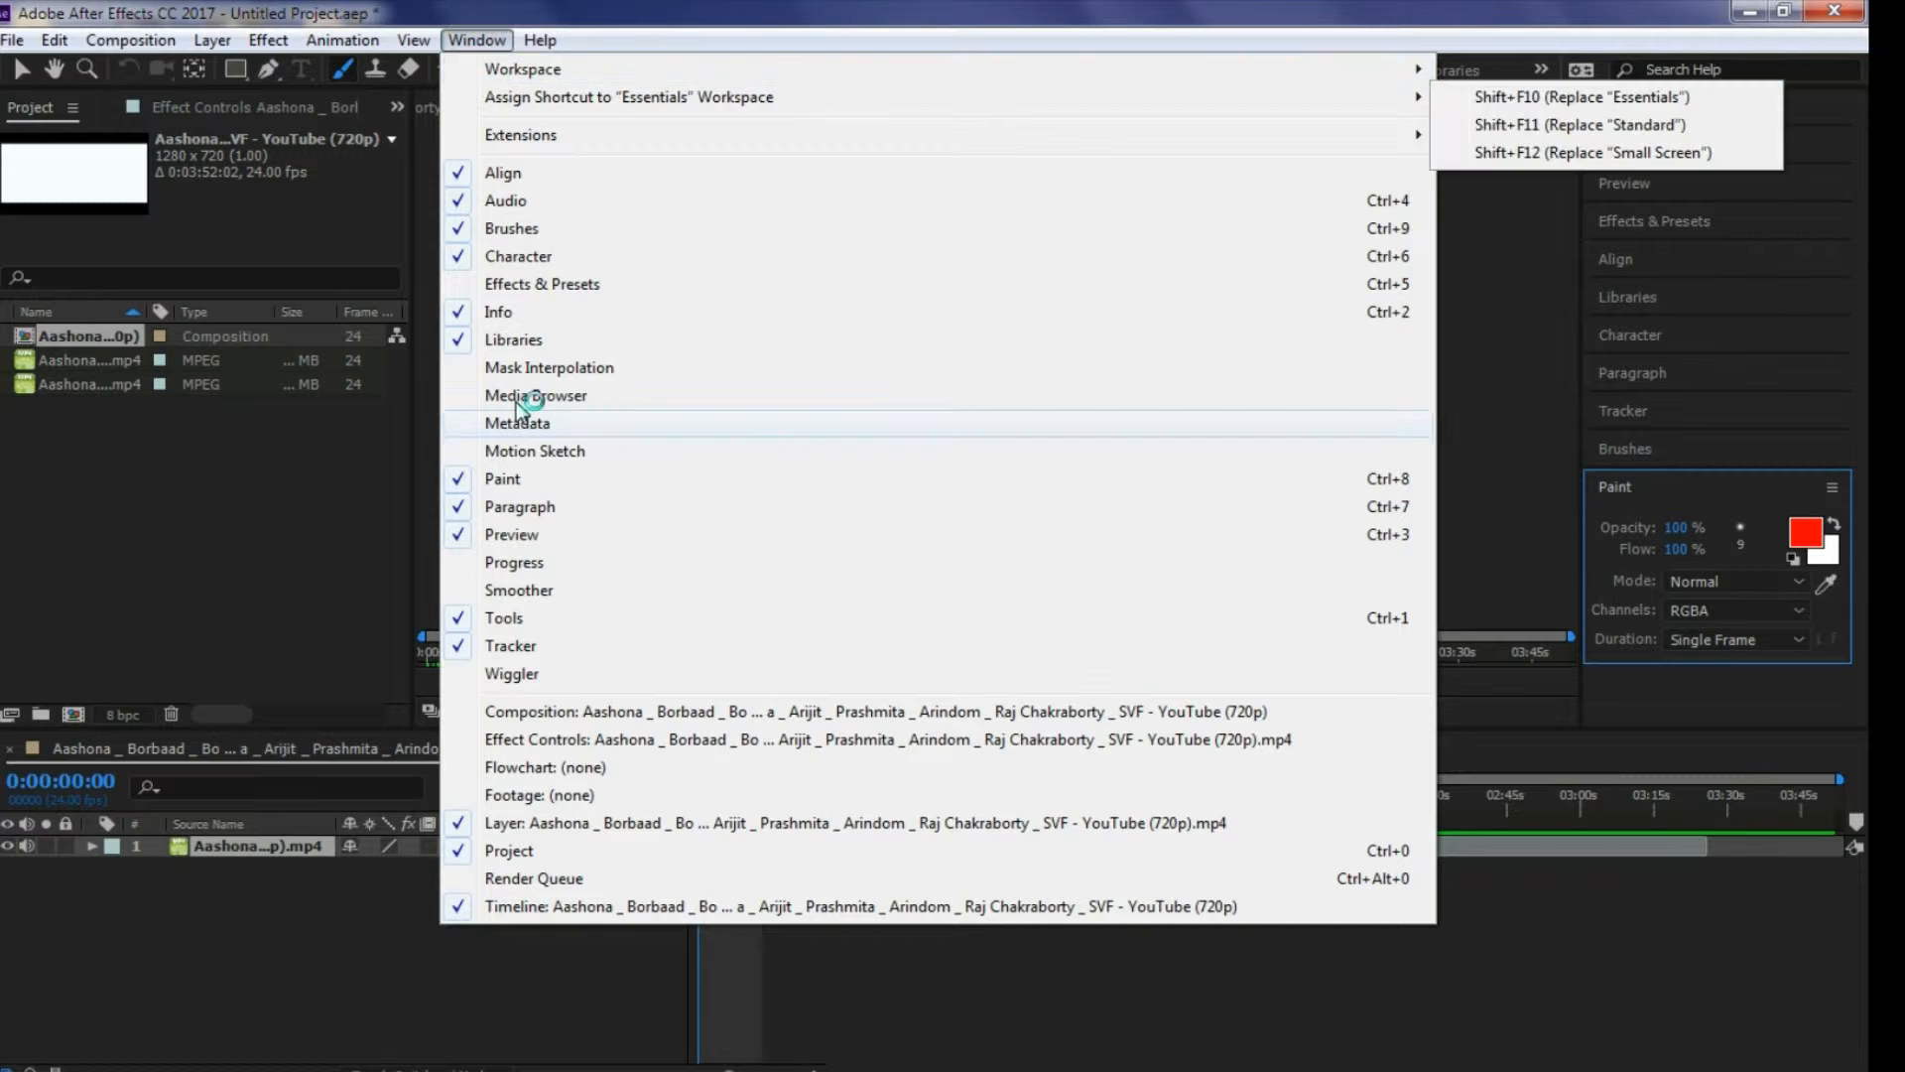
left_click(516, 228)
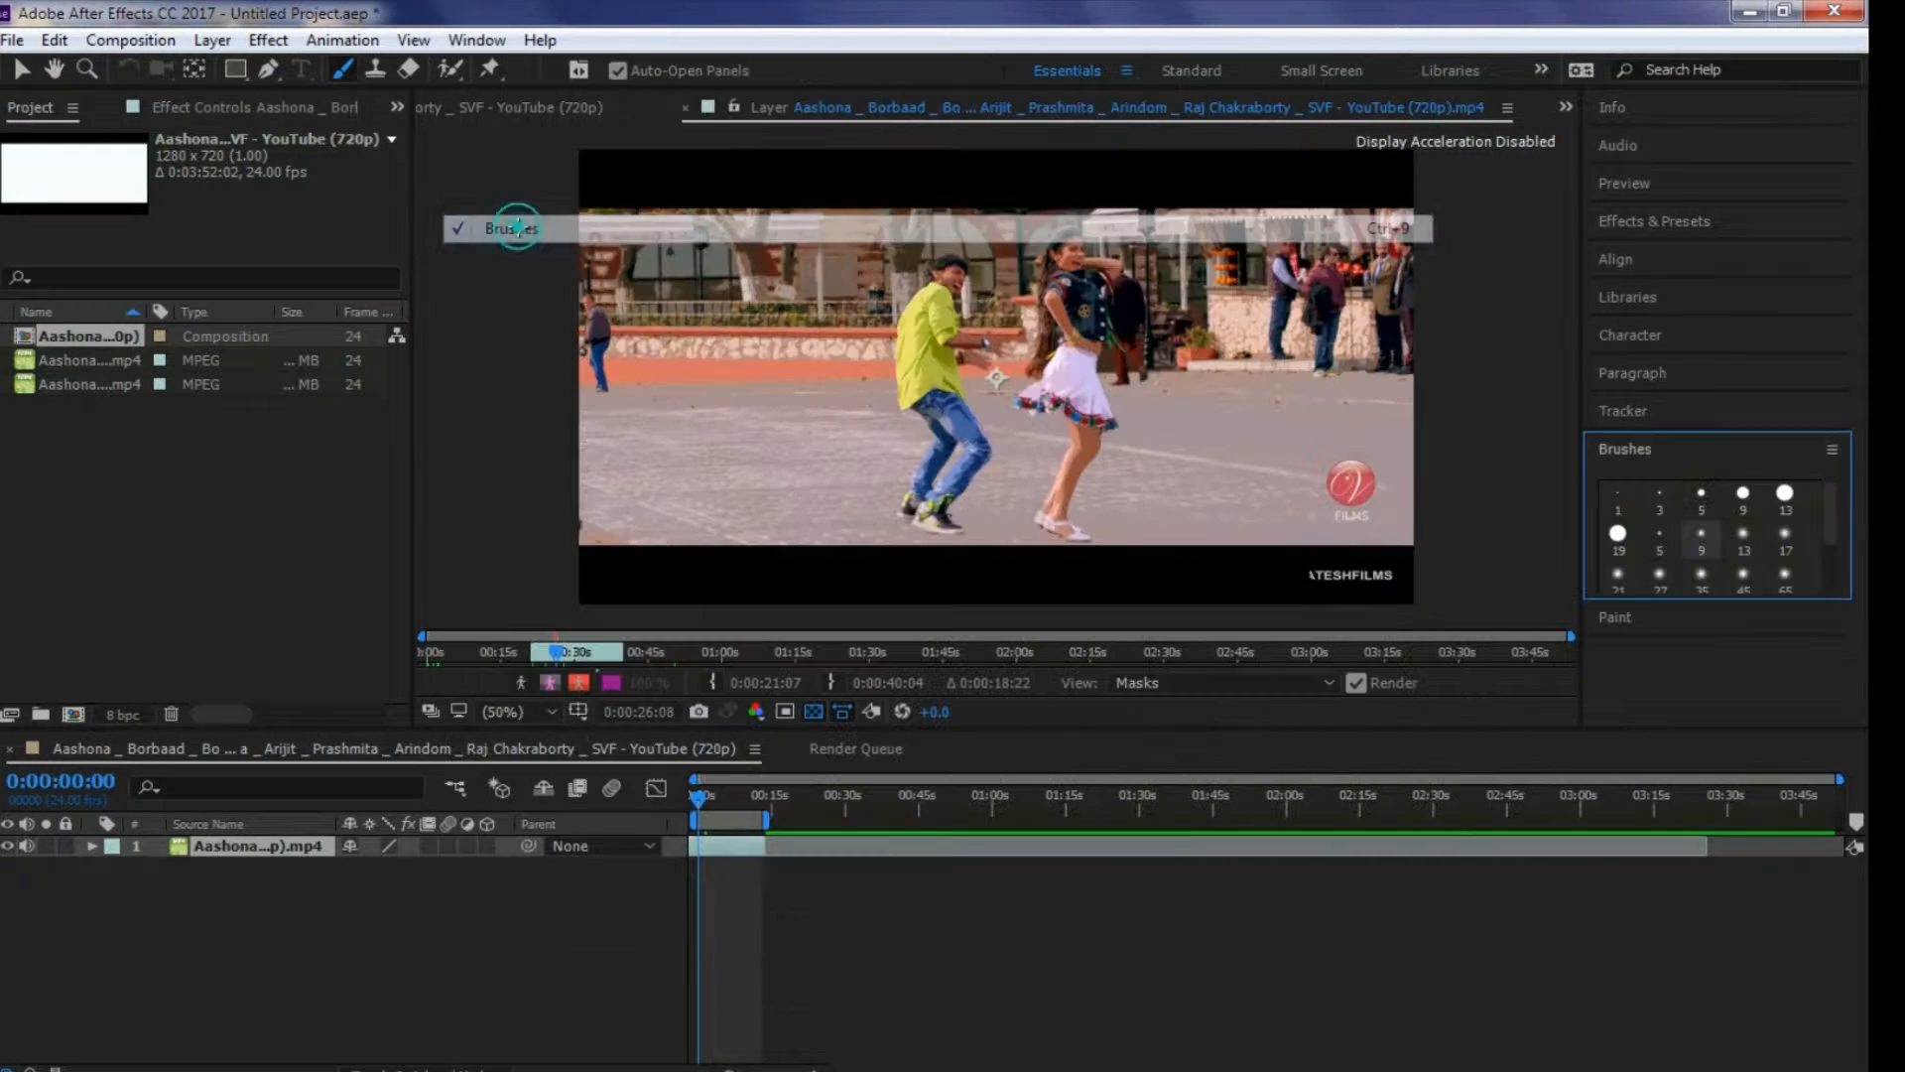
left_click(1709, 539)
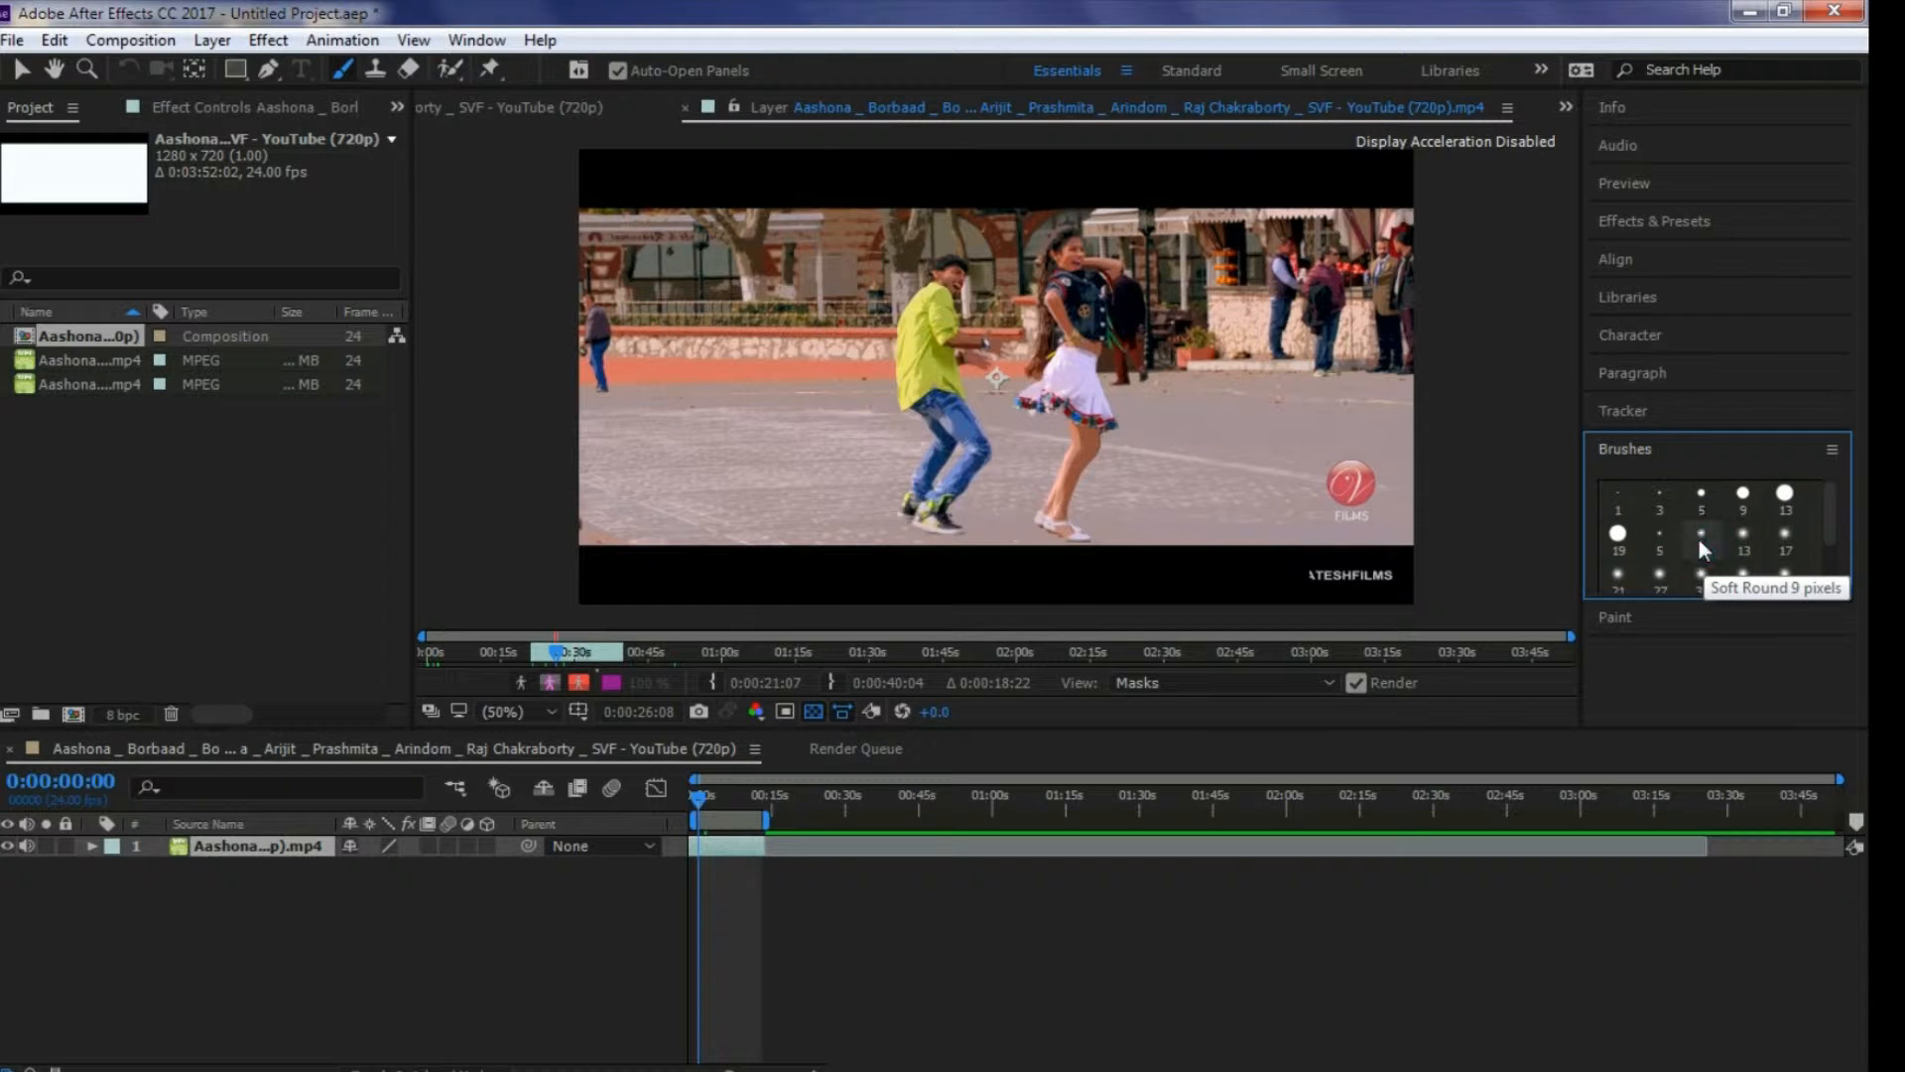
double_click(1698, 540)
left_click(902, 598)
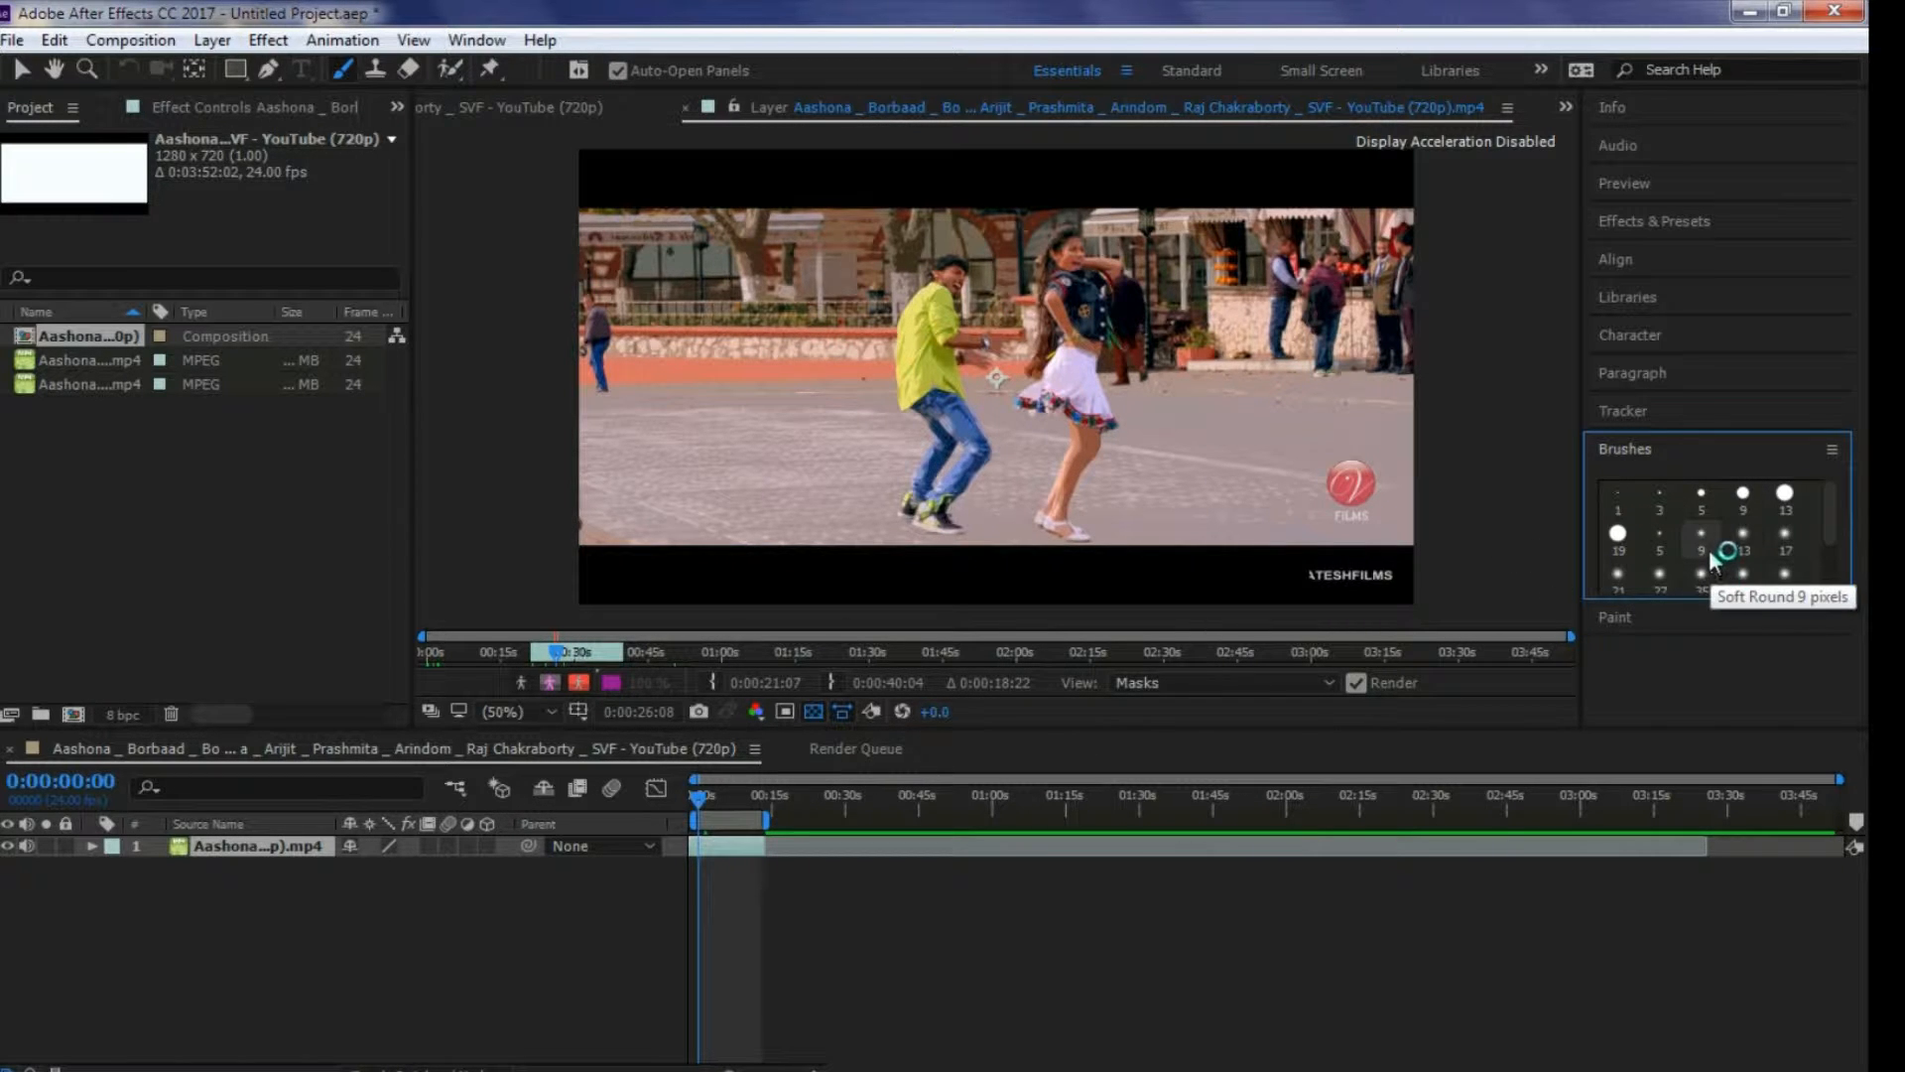
left_click_drag(1703, 595, 1679, 706)
mouse_move(1707, 623)
left_mouse_down()
mouse_move(1733, 621)
mouse_move(1693, 622)
left_mouse_up()
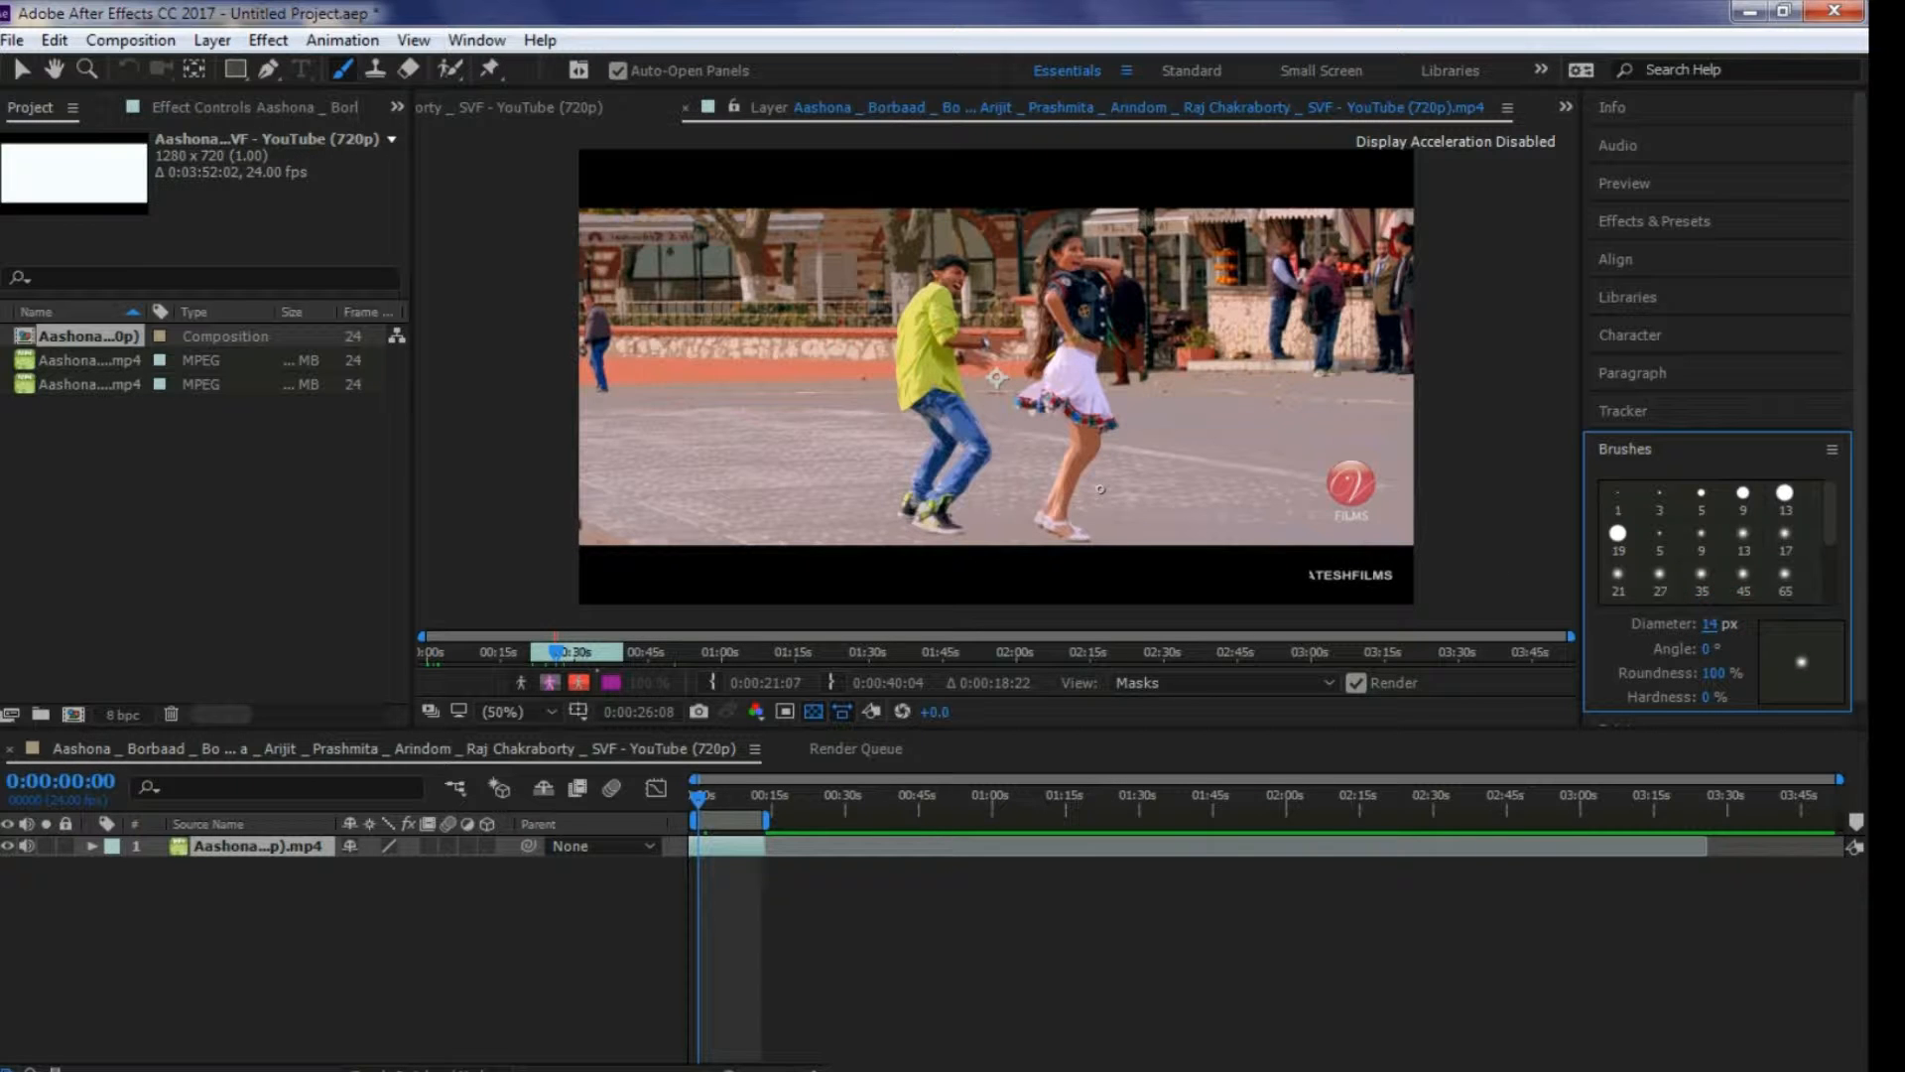
- Paint red outlines along the man's back, waist and legs and both sides of the woman's leg on the first frame
key("period")
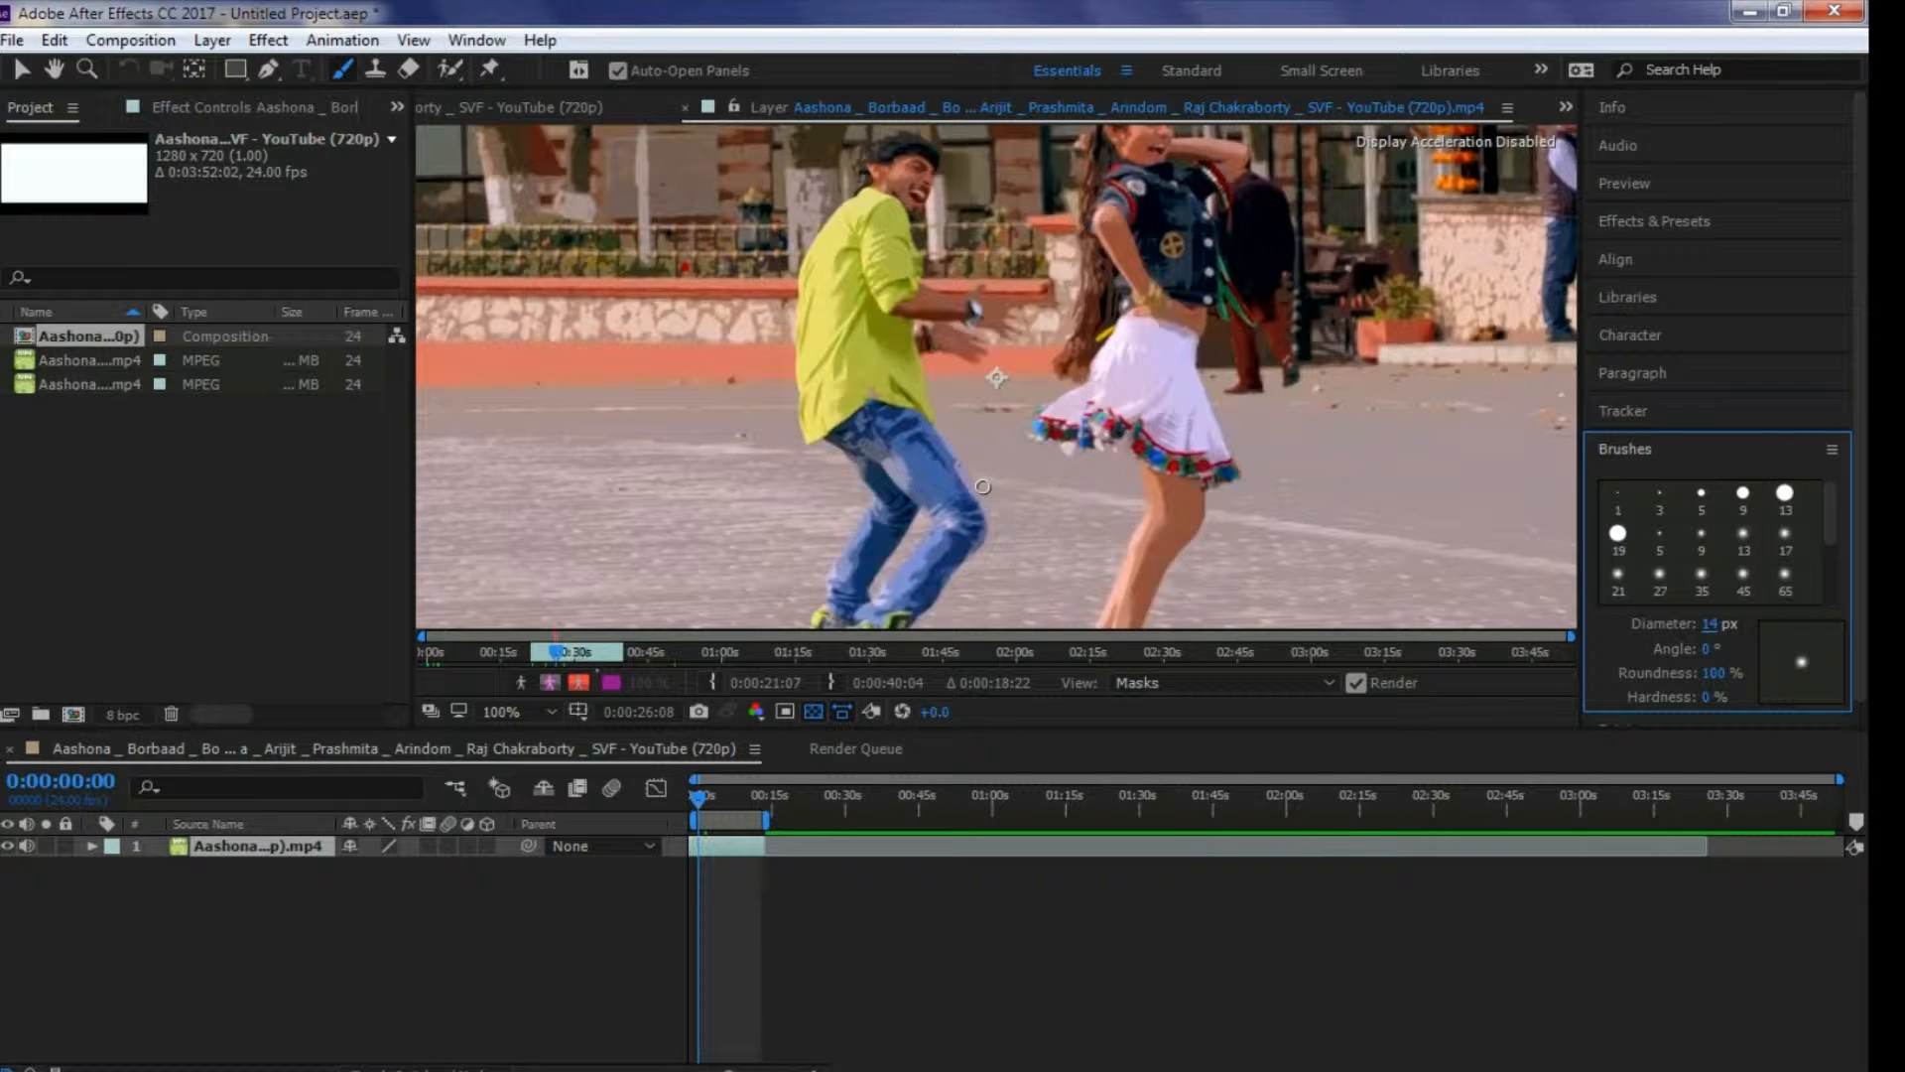
left_click(1651, 185)
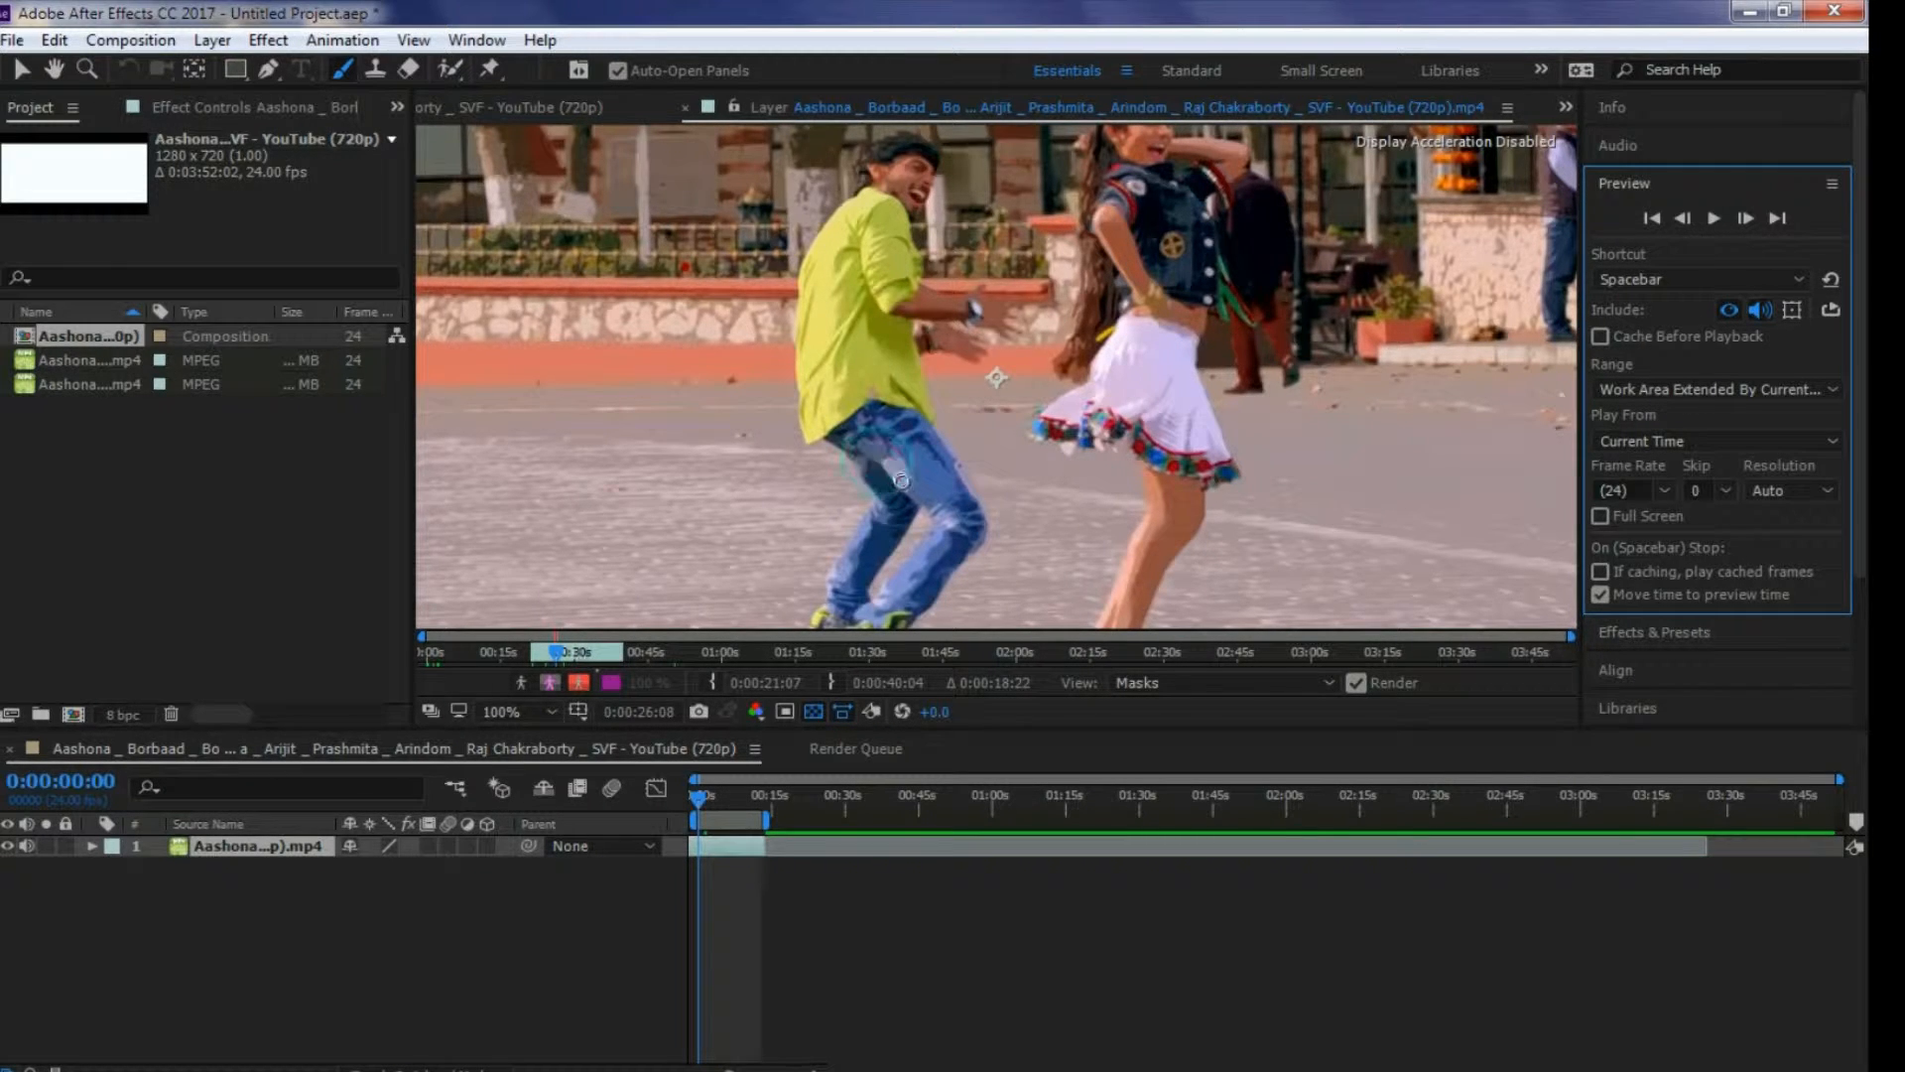
mouse_move(873, 462)
left_mouse_down()
mouse_move(931, 529)
mouse_move(871, 603)
left_mouse_up()
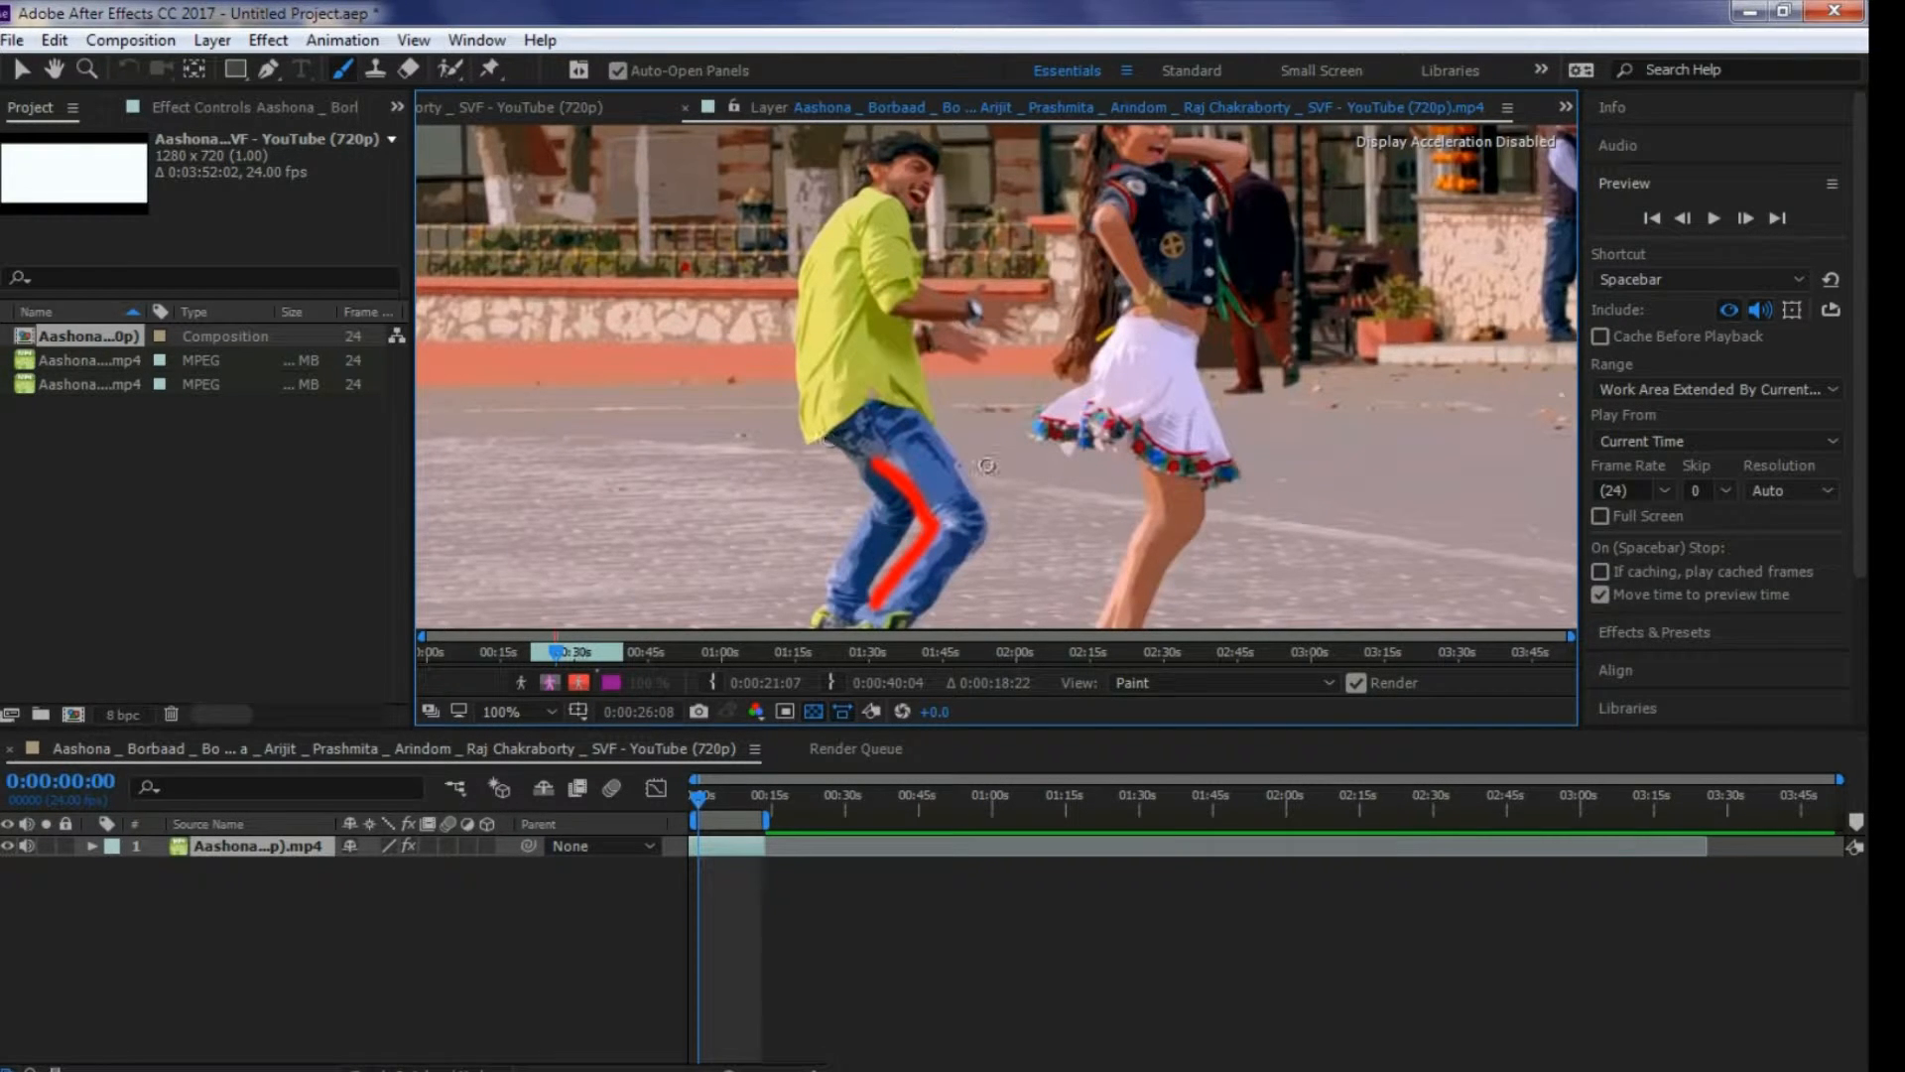
mouse_move(947, 446)
left_mouse_down()
mouse_move(985, 531)
mouse_move(908, 620)
left_mouse_up()
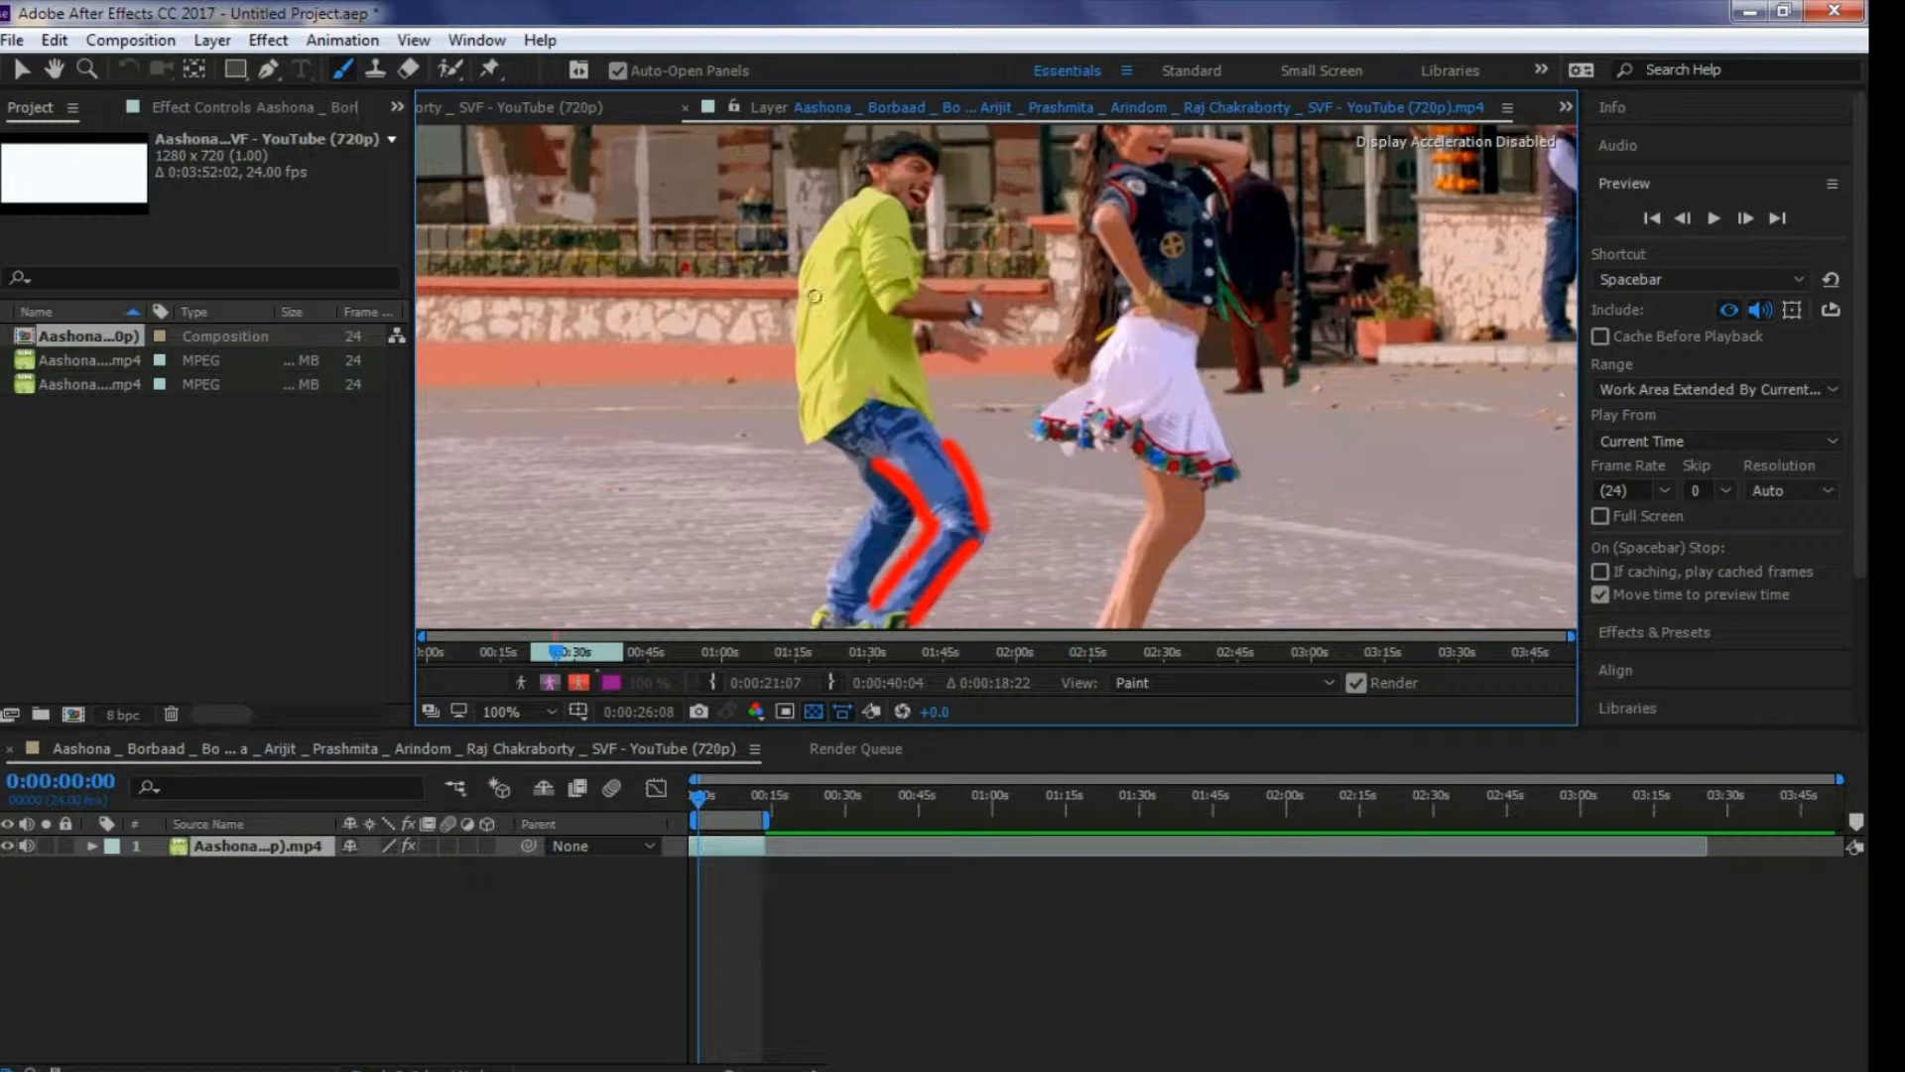
mouse_move(843, 195)
left_mouse_down()
mouse_move(806, 243)
mouse_move(770, 392)
mouse_move(803, 441)
left_mouse_up()
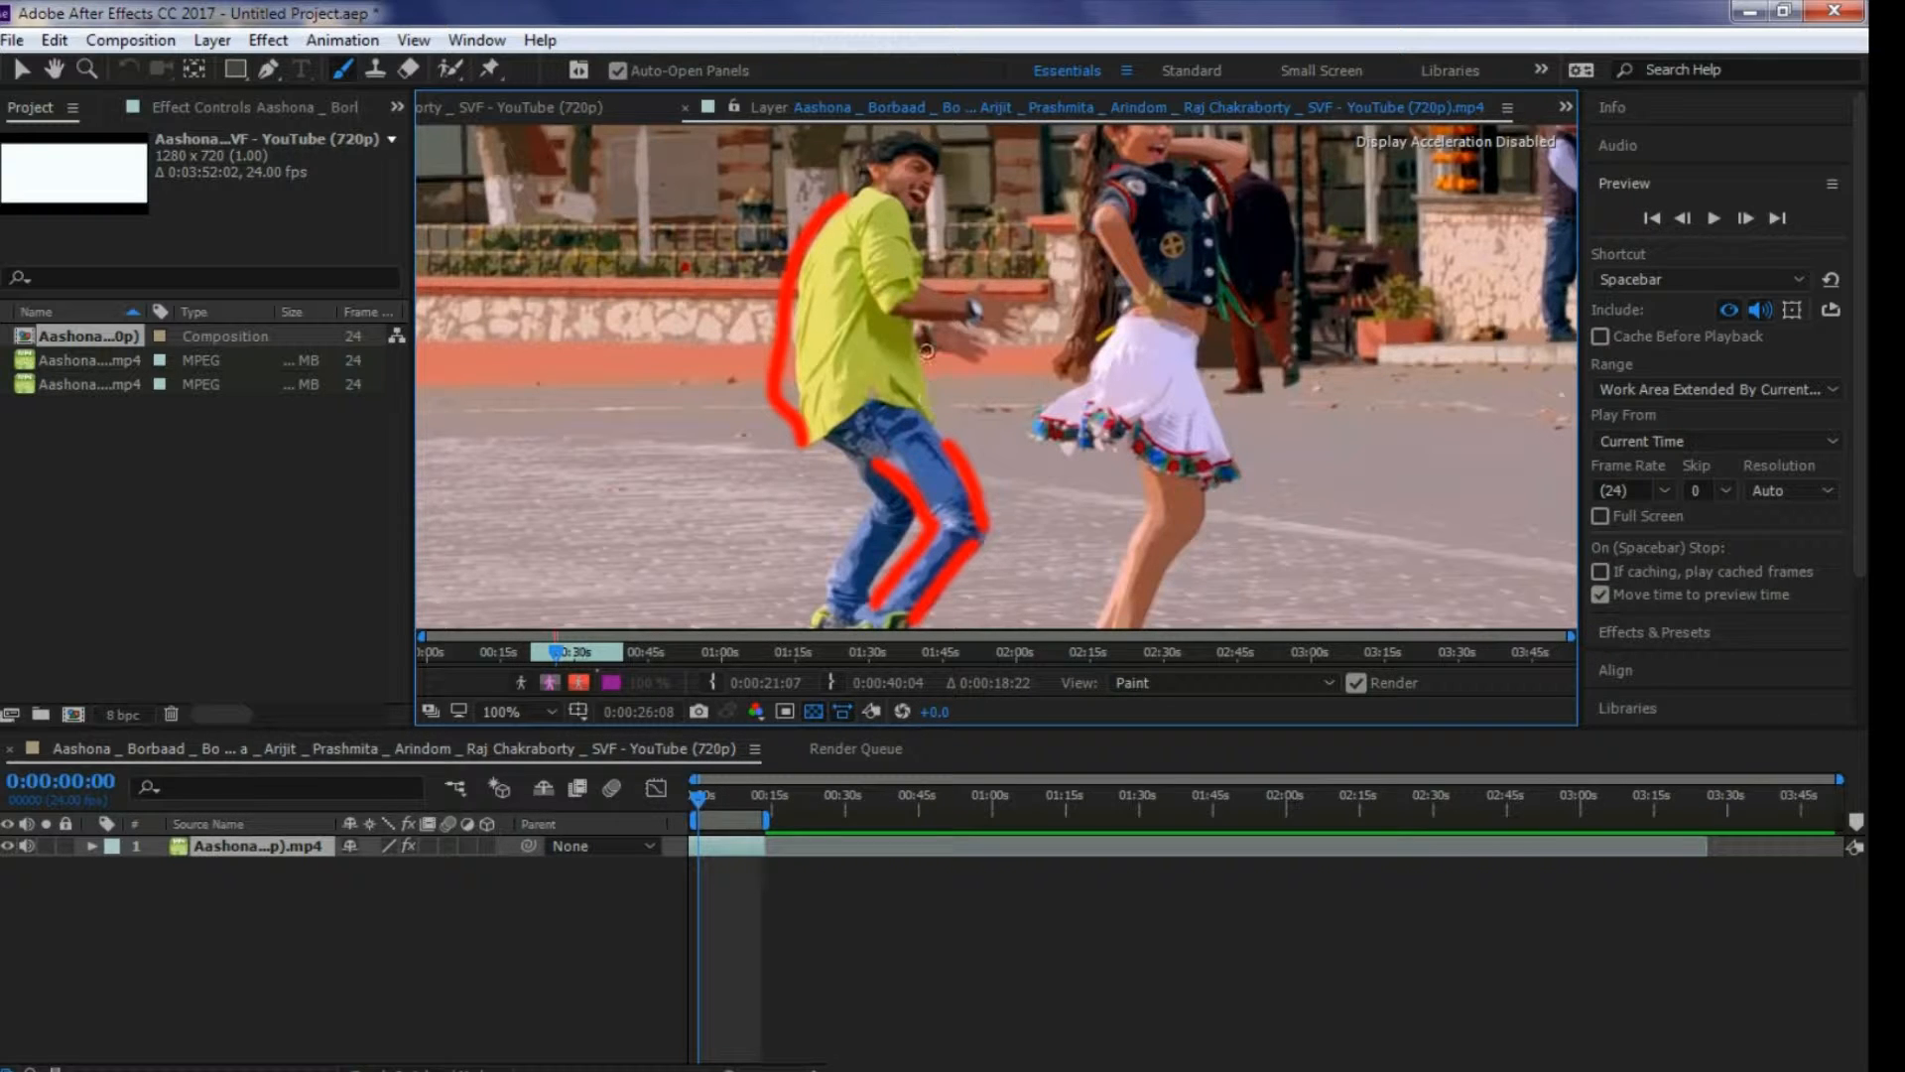
left_click_drag(915, 327, 935, 429)
mouse_move(816, 448)
left_mouse_down()
mouse_move(911, 470)
mouse_move(911, 490)
mouse_move(865, 488)
mouse_move(870, 528)
mouse_move(826, 613)
left_mouse_up()
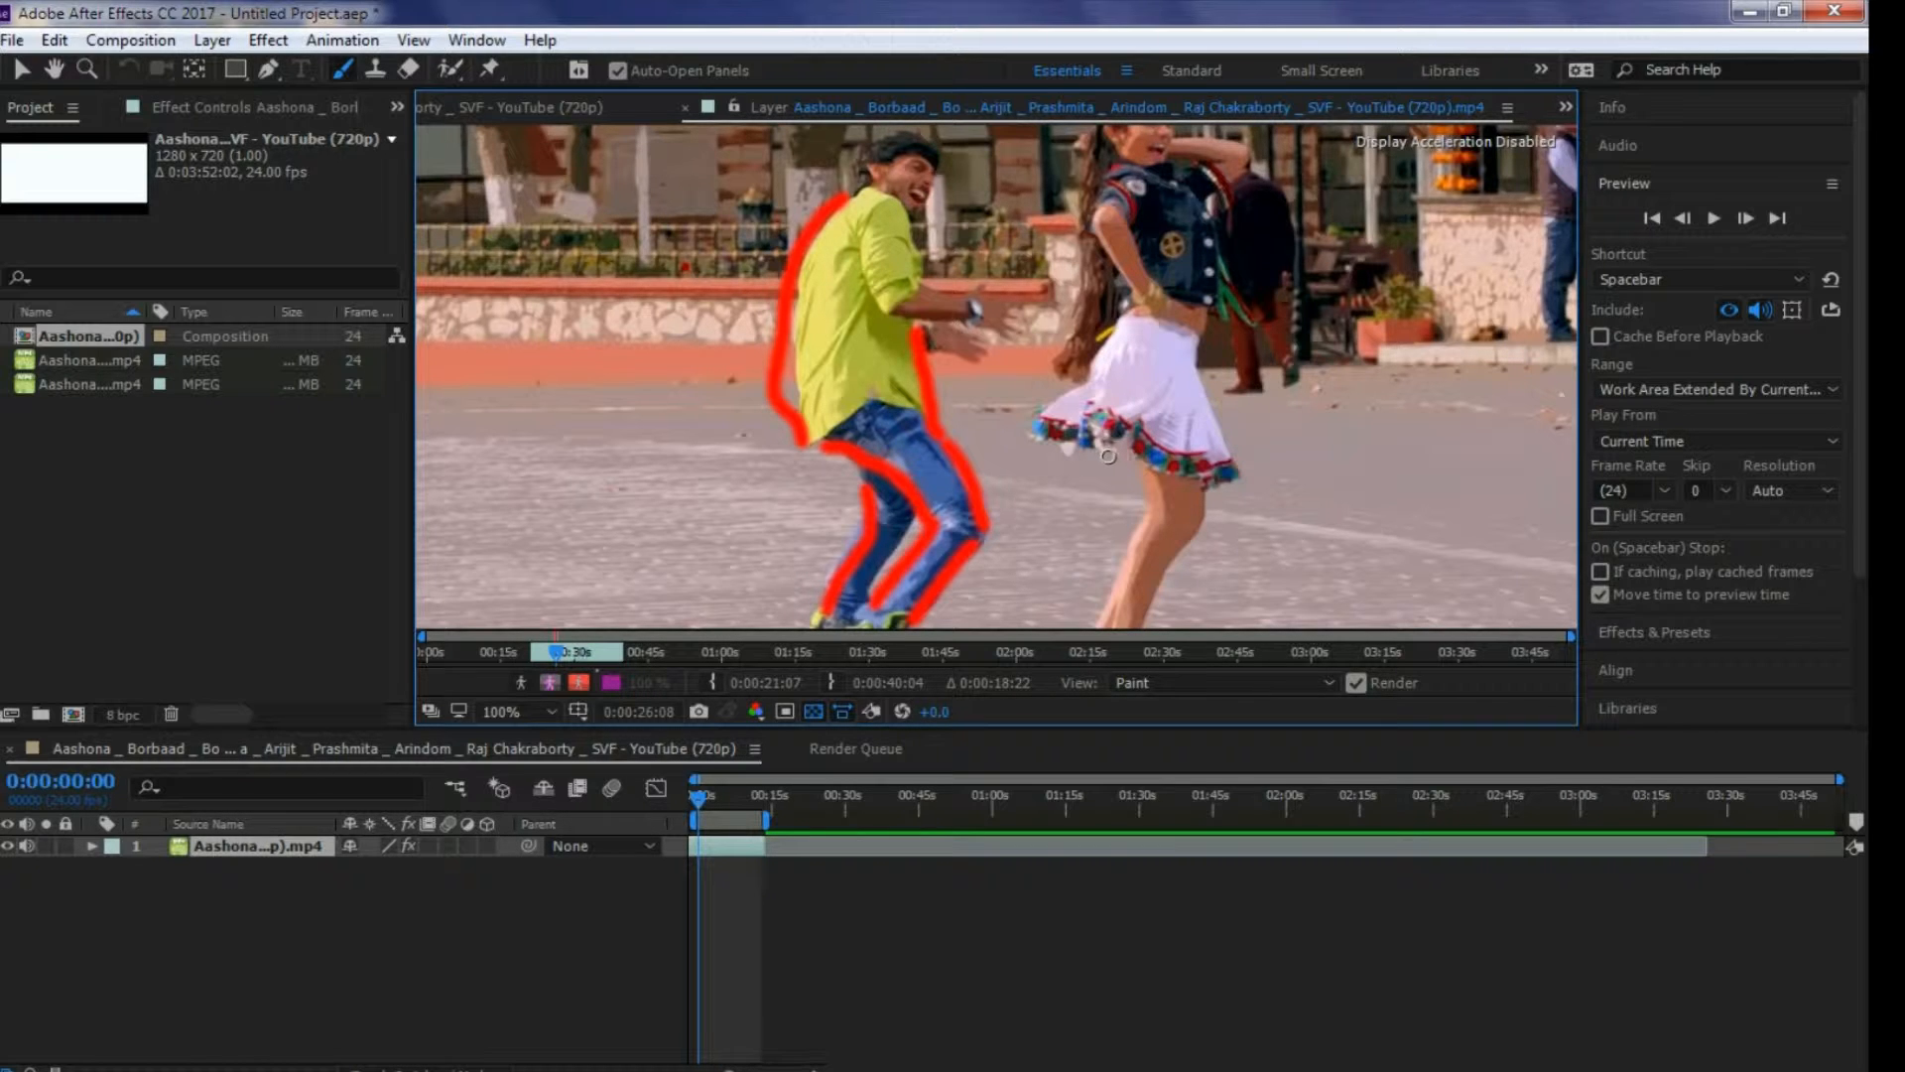
mouse_move(1131, 454)
left_mouse_down()
mouse_move(1144, 538)
mouse_move(1107, 611)
left_mouse_up()
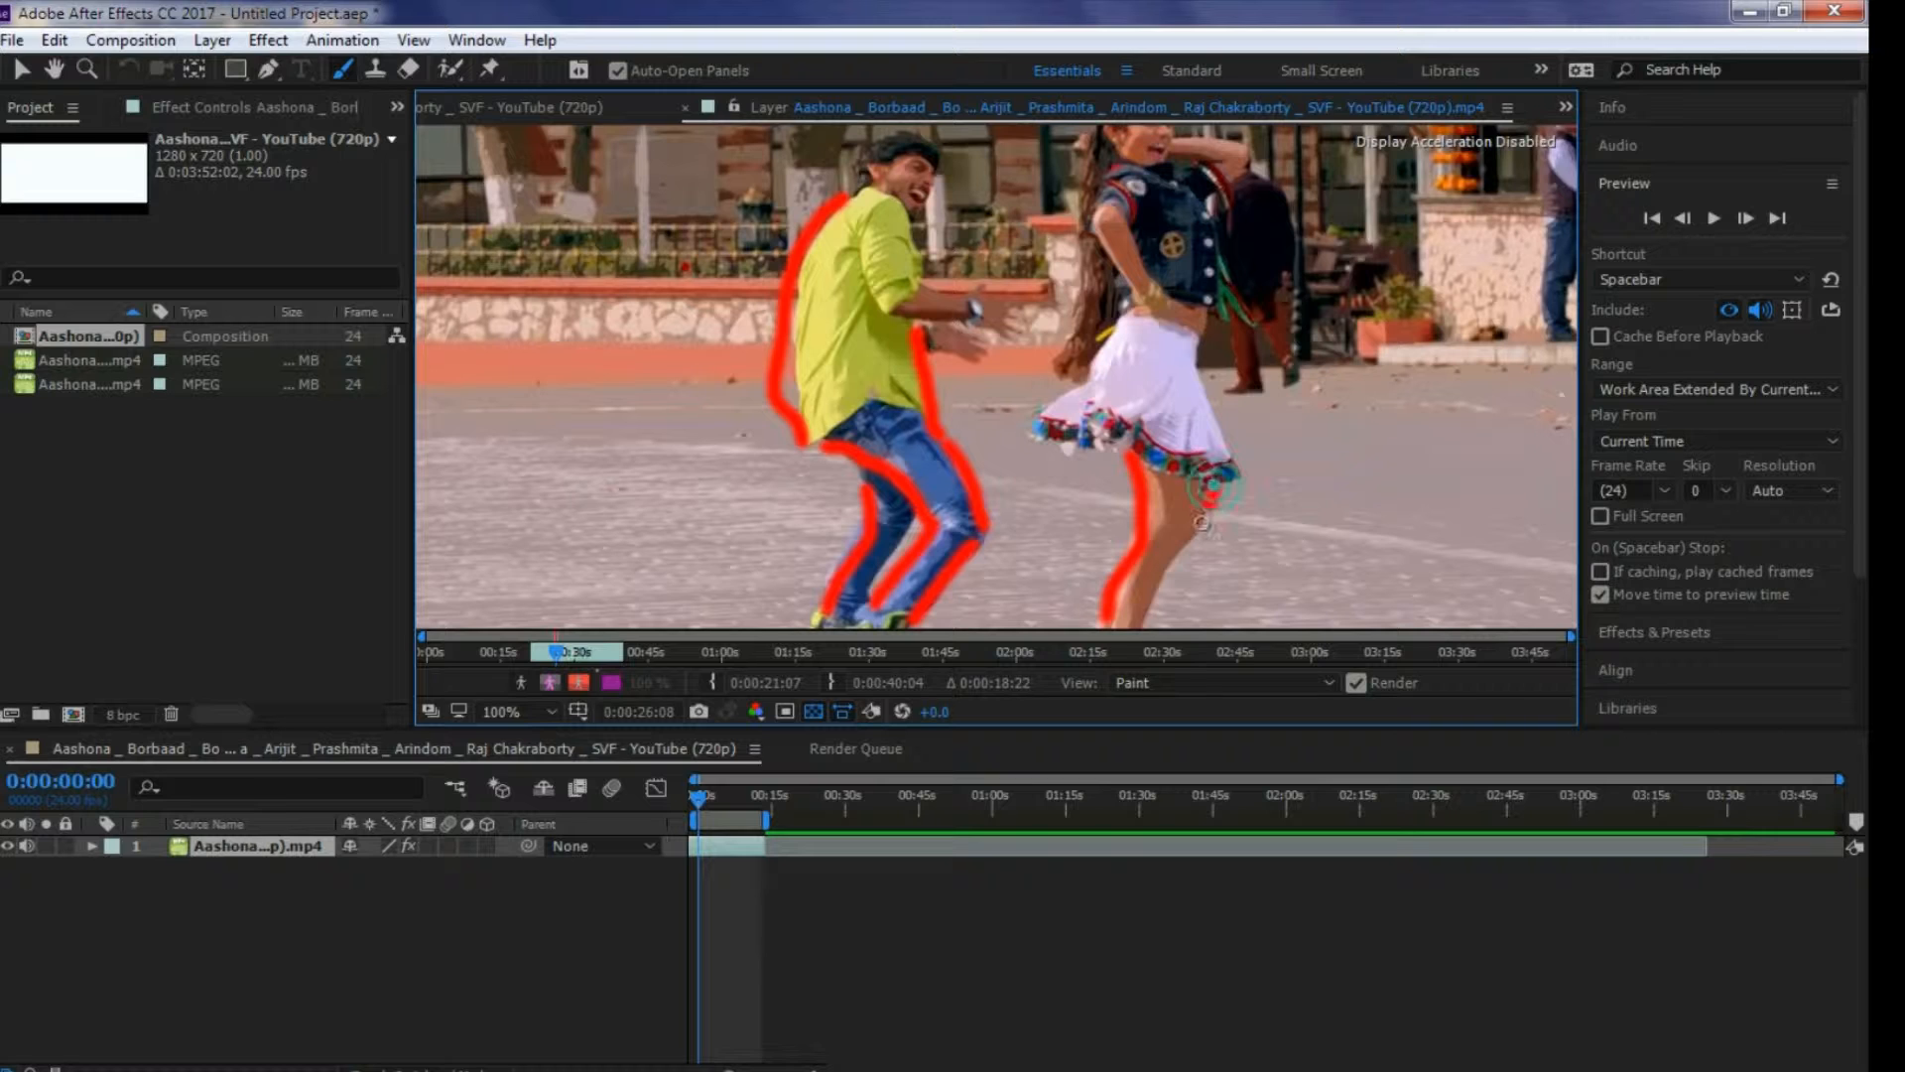
left_click_drag(1213, 482, 1151, 619)
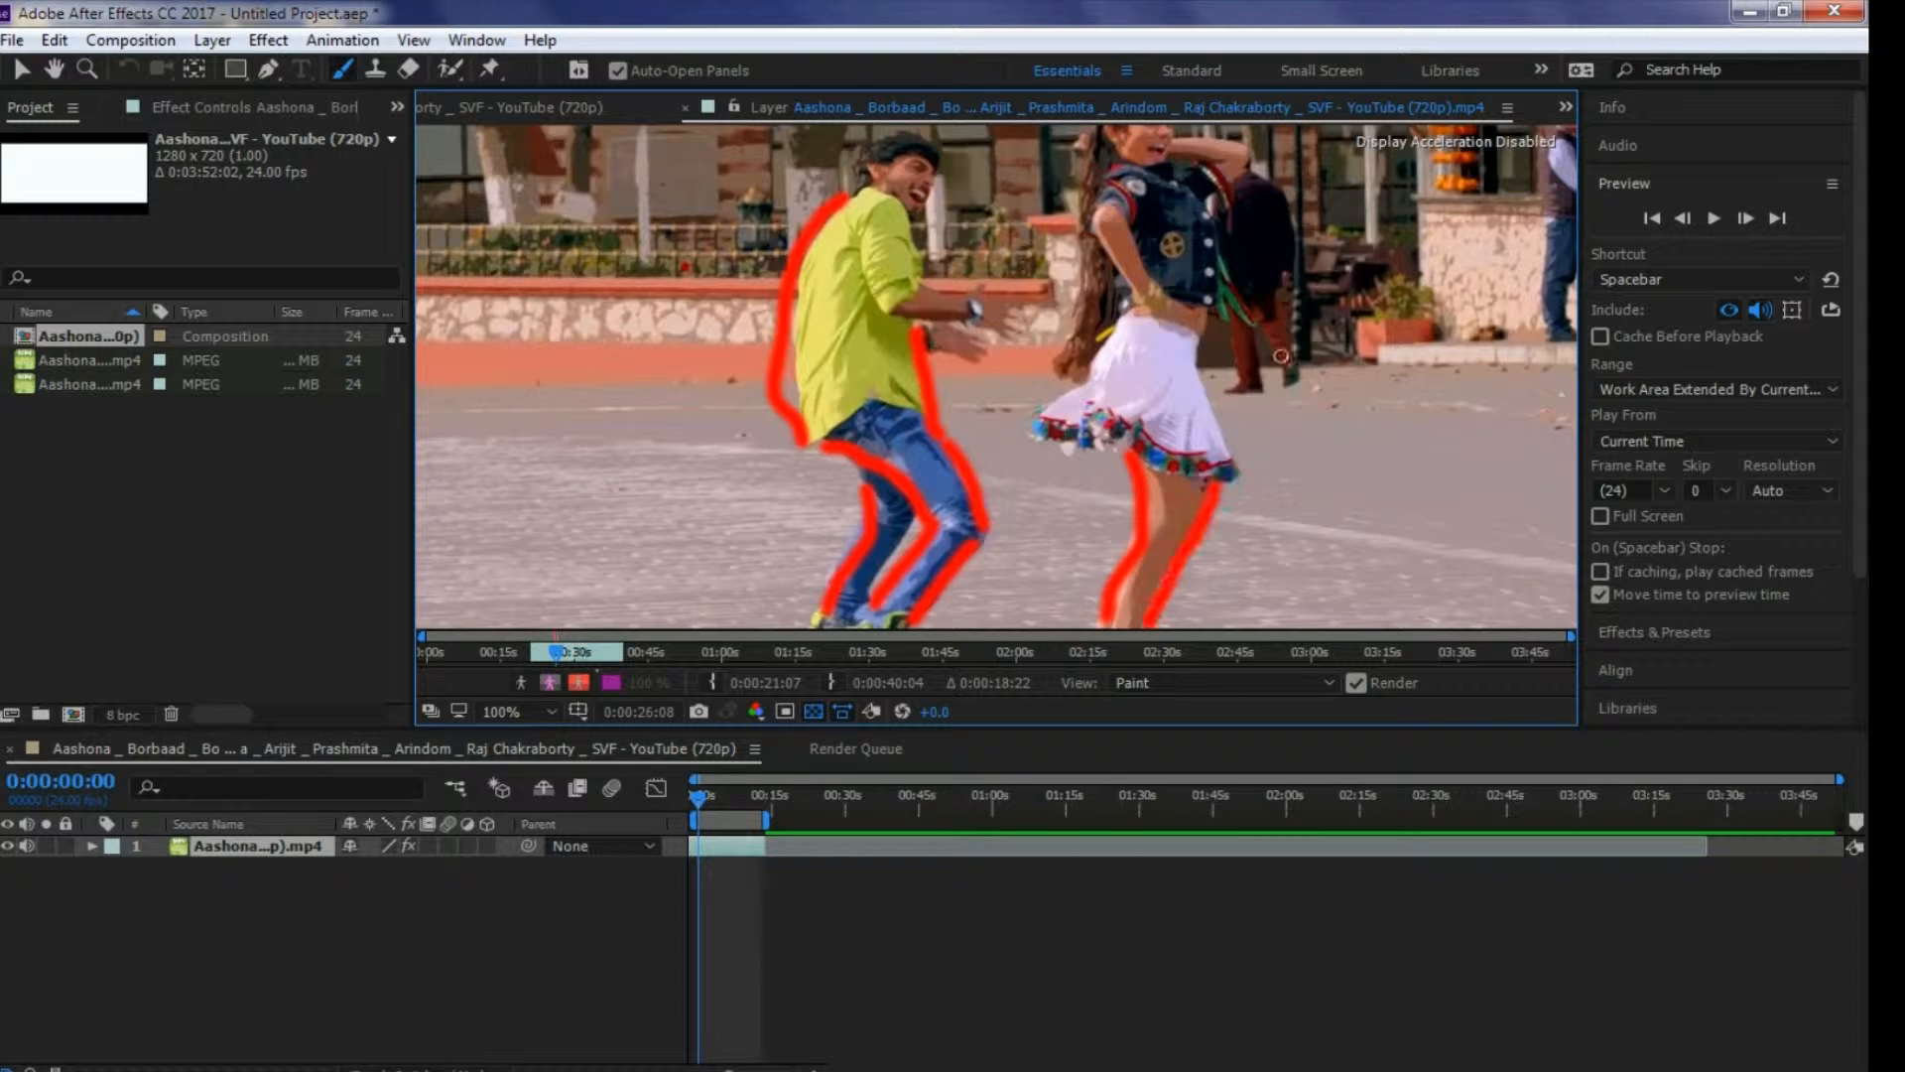
- Advance to frame 0:00:00:02 and paint red outlines along the woman's leg and arm and the man's legs
left_click(1752, 218)
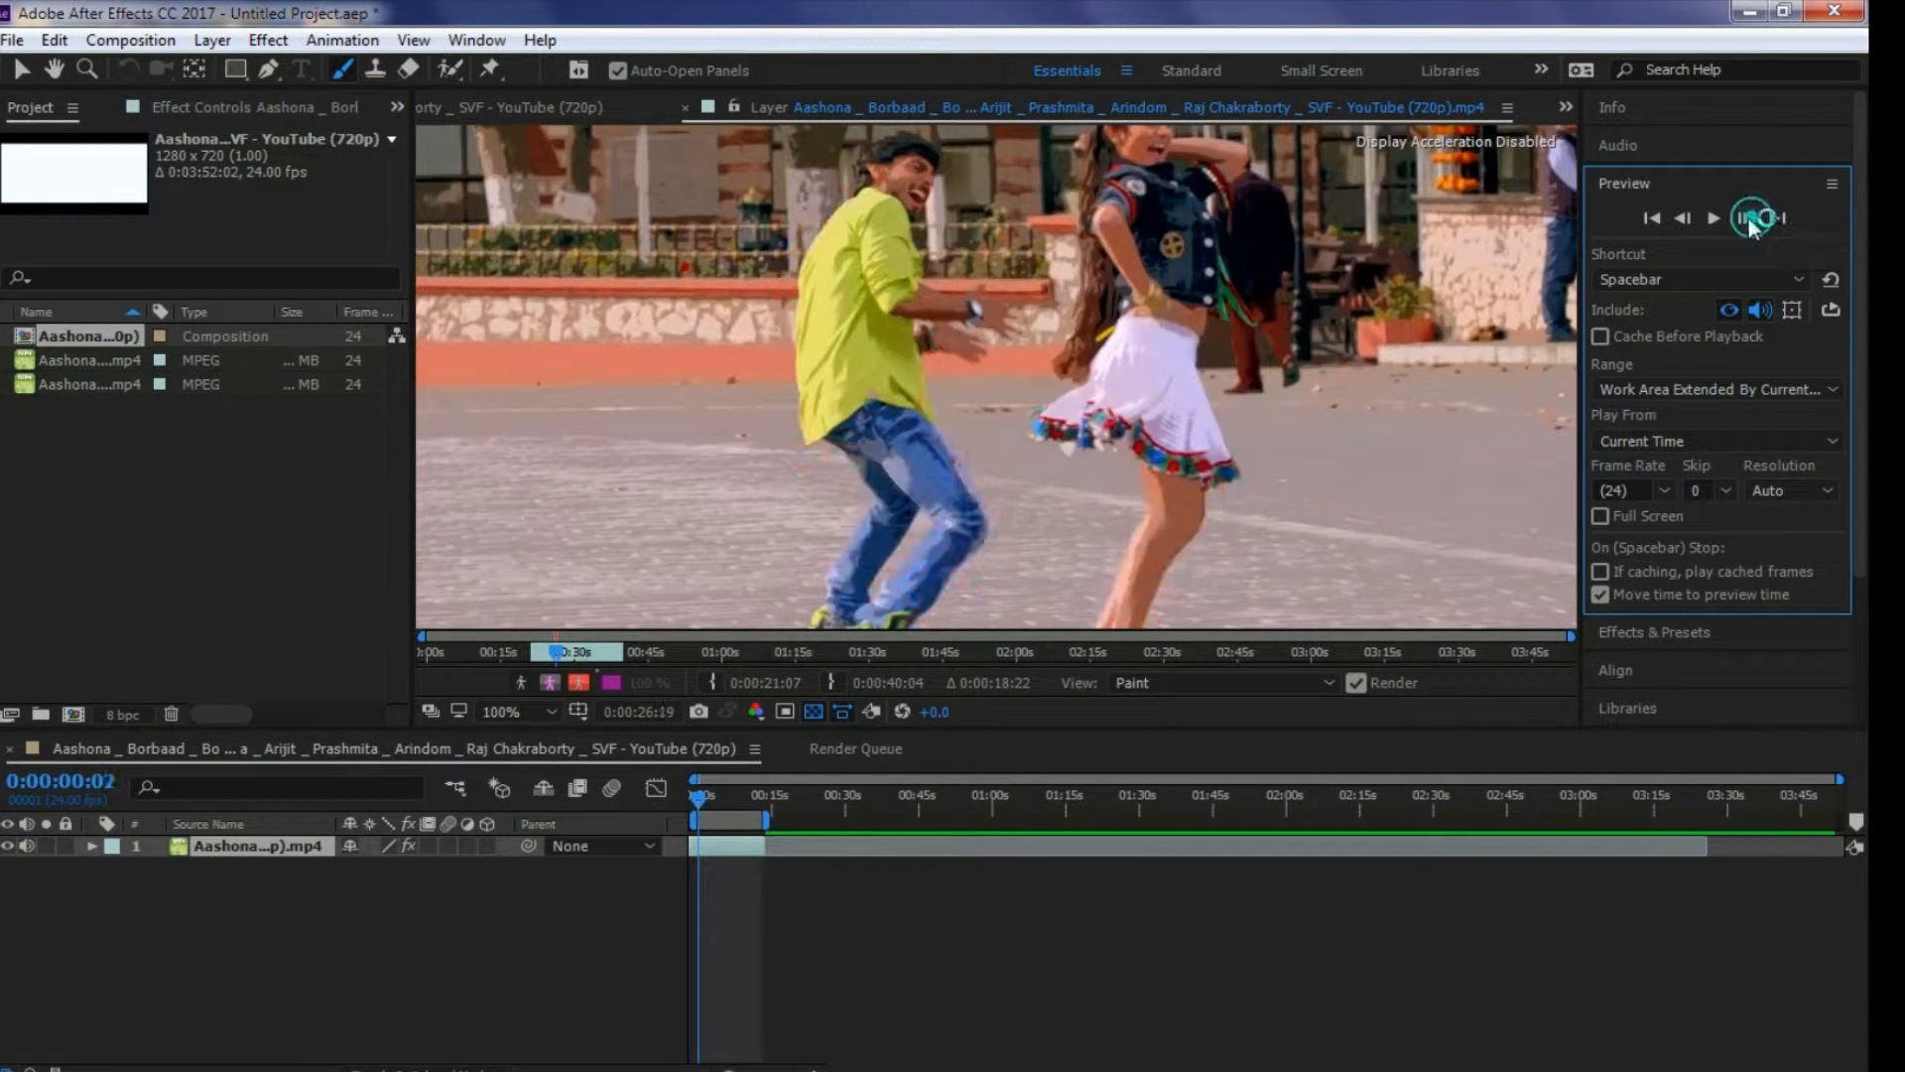
mouse_move(1131, 459)
left_mouse_down()
mouse_move(1148, 545)
mouse_move(1107, 620)
left_mouse_up()
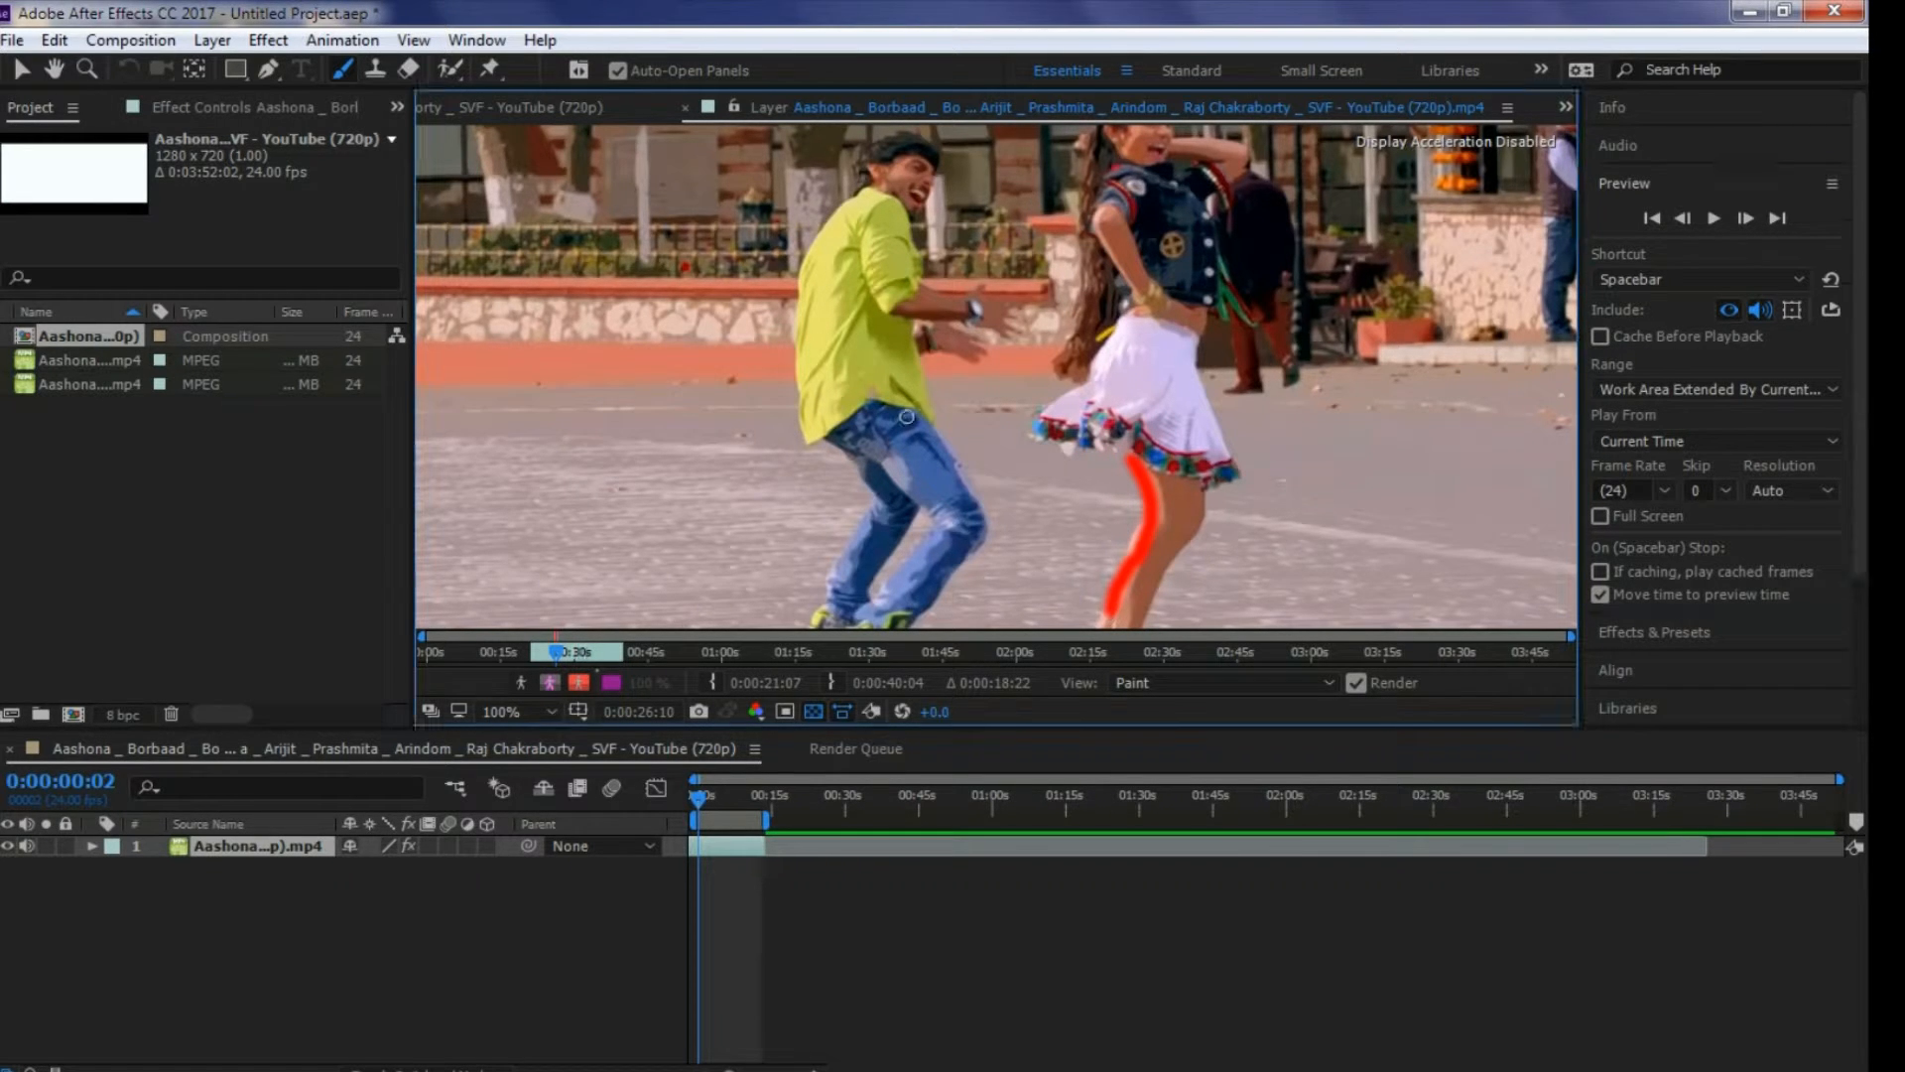
mouse_move(909, 413)
left_mouse_down()
mouse_move(980, 508)
mouse_move(983, 563)
mouse_move(920, 633)
left_mouse_up()
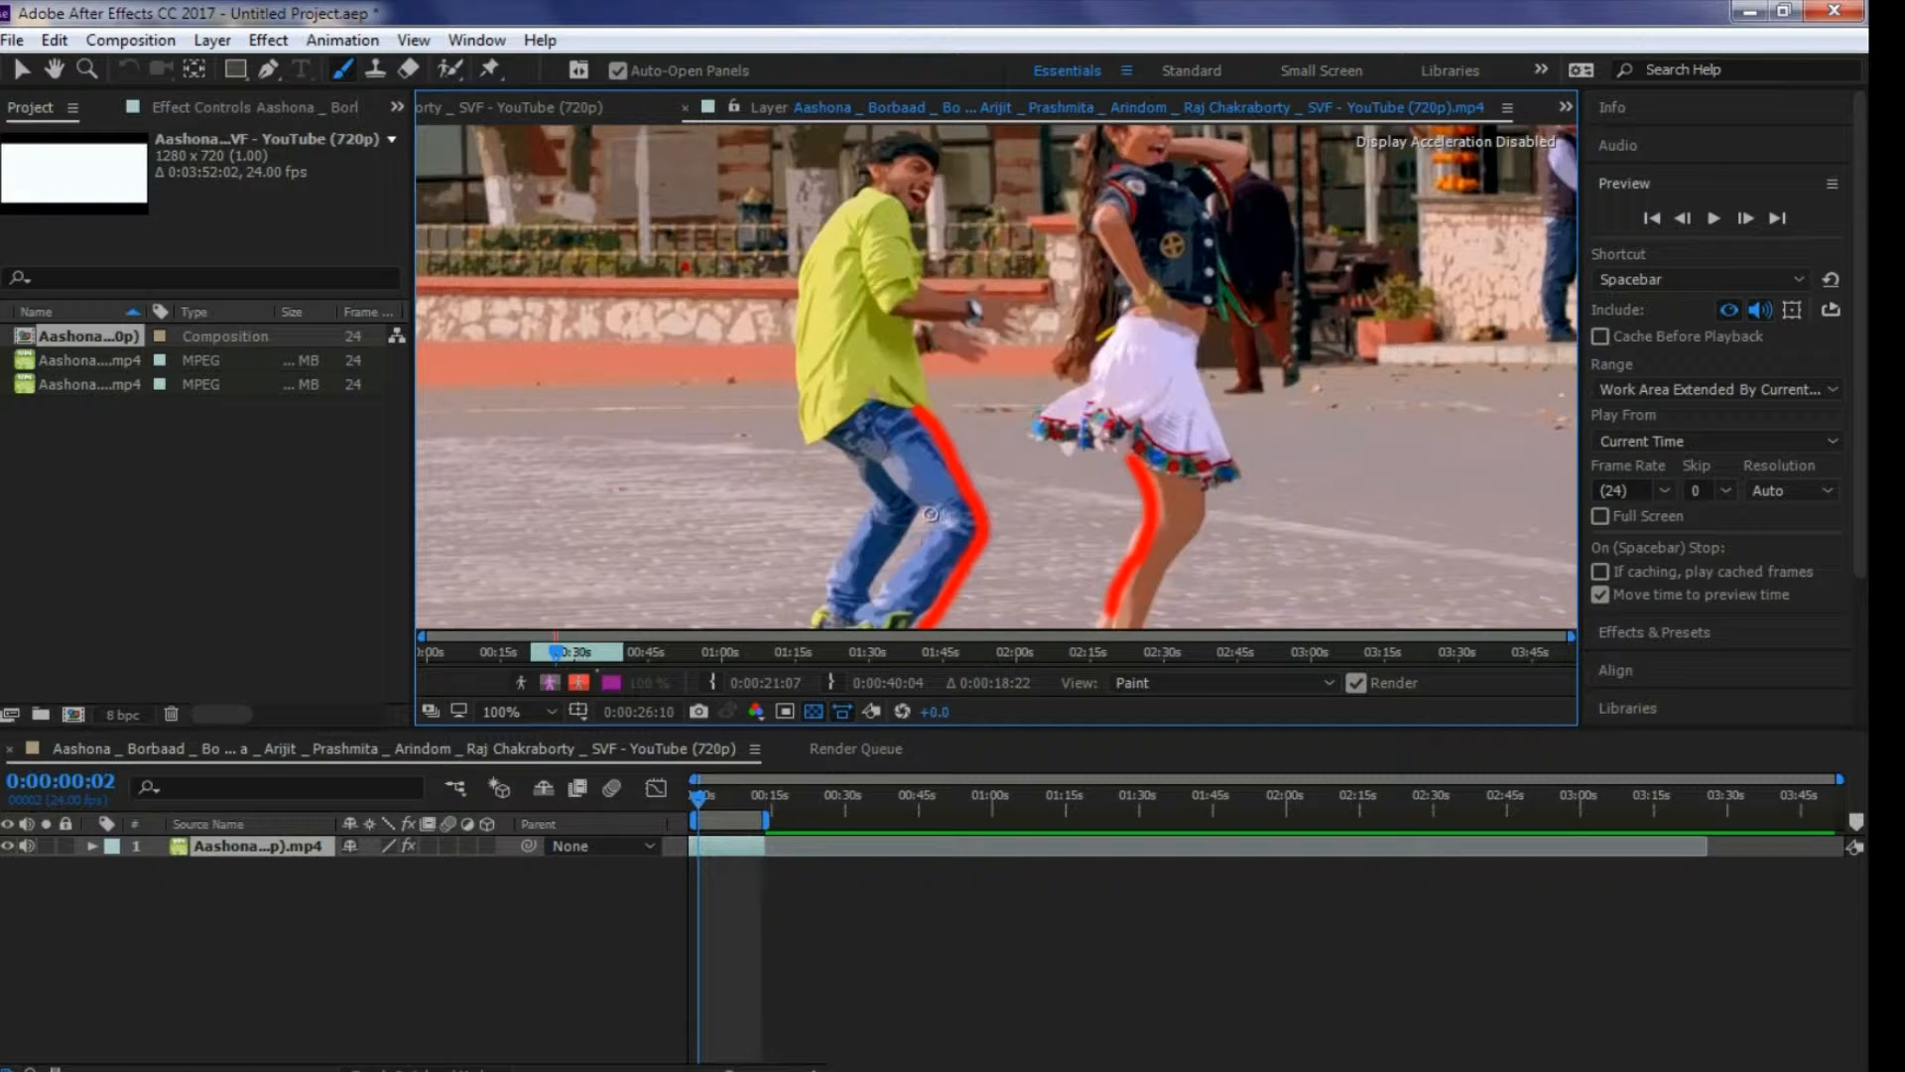
left_click_drag(937, 509, 874, 602)
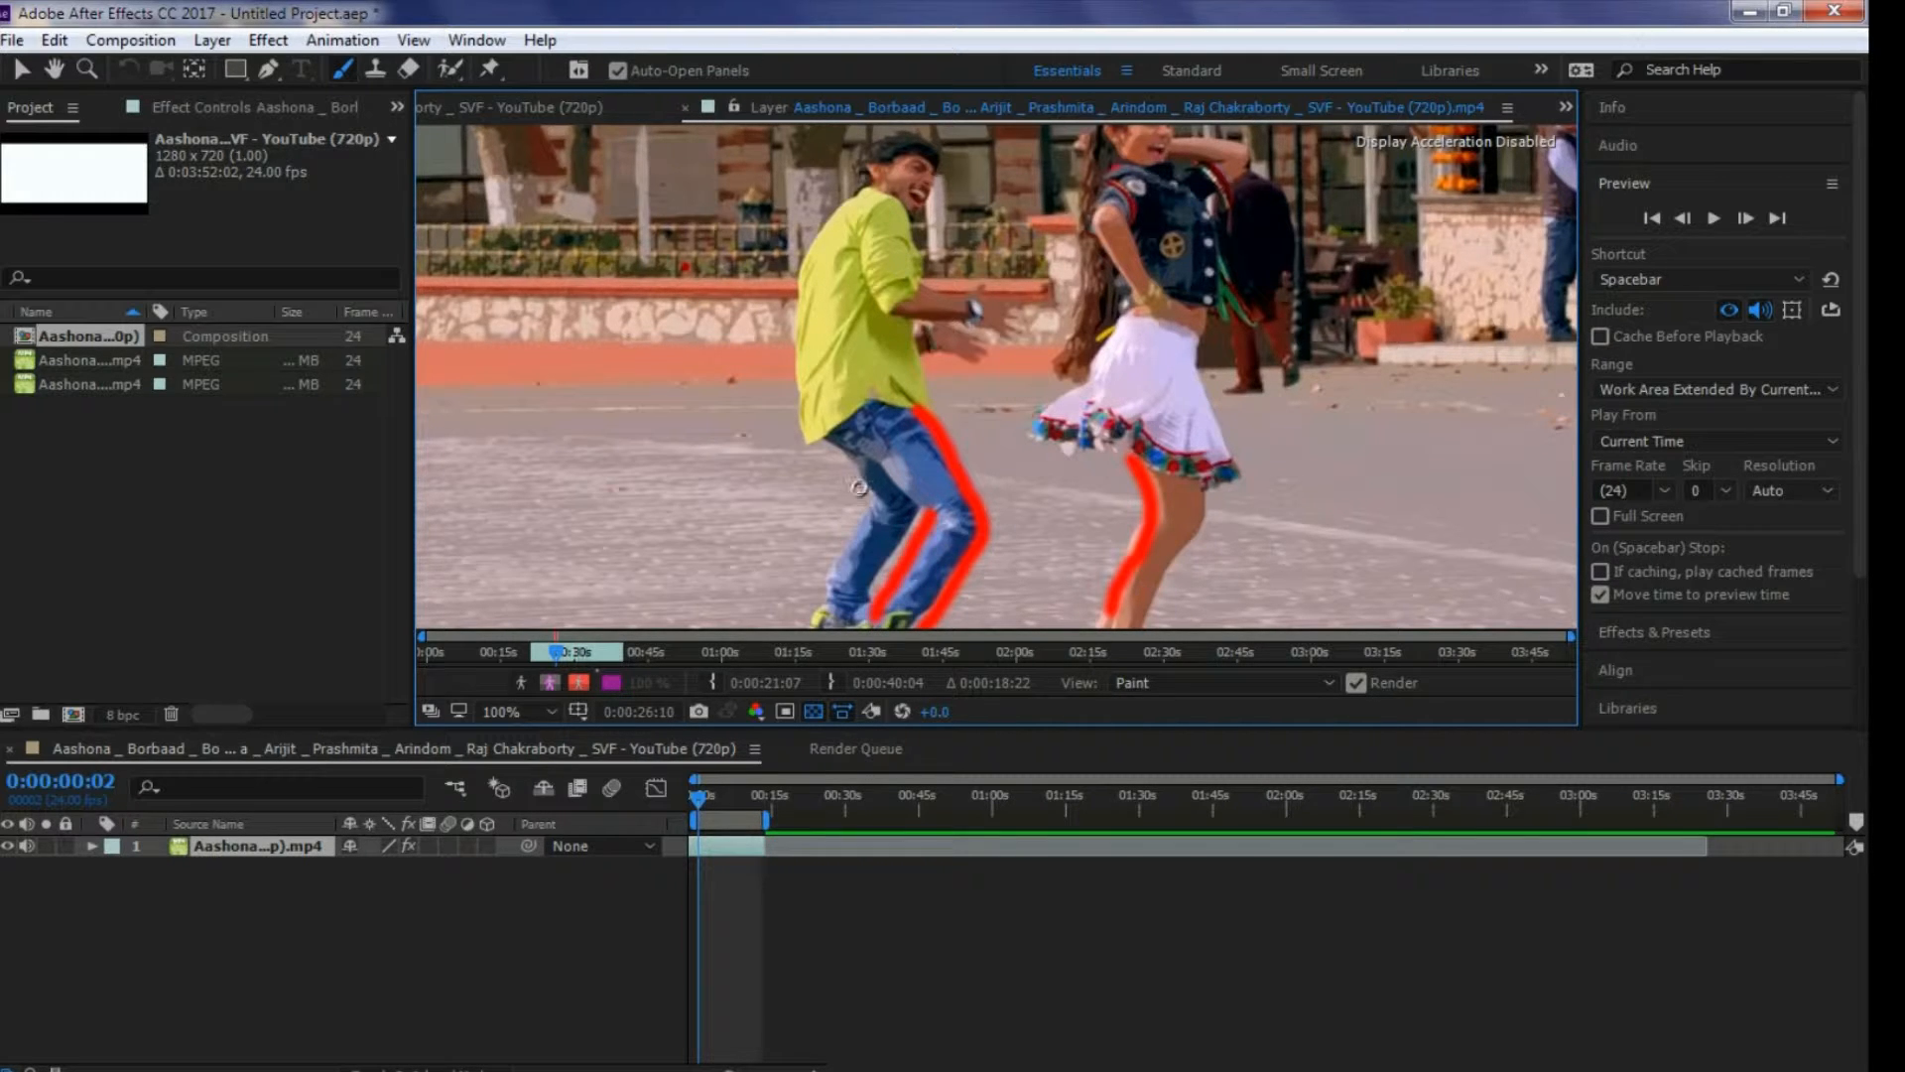
left_click_drag(860, 488, 829, 607)
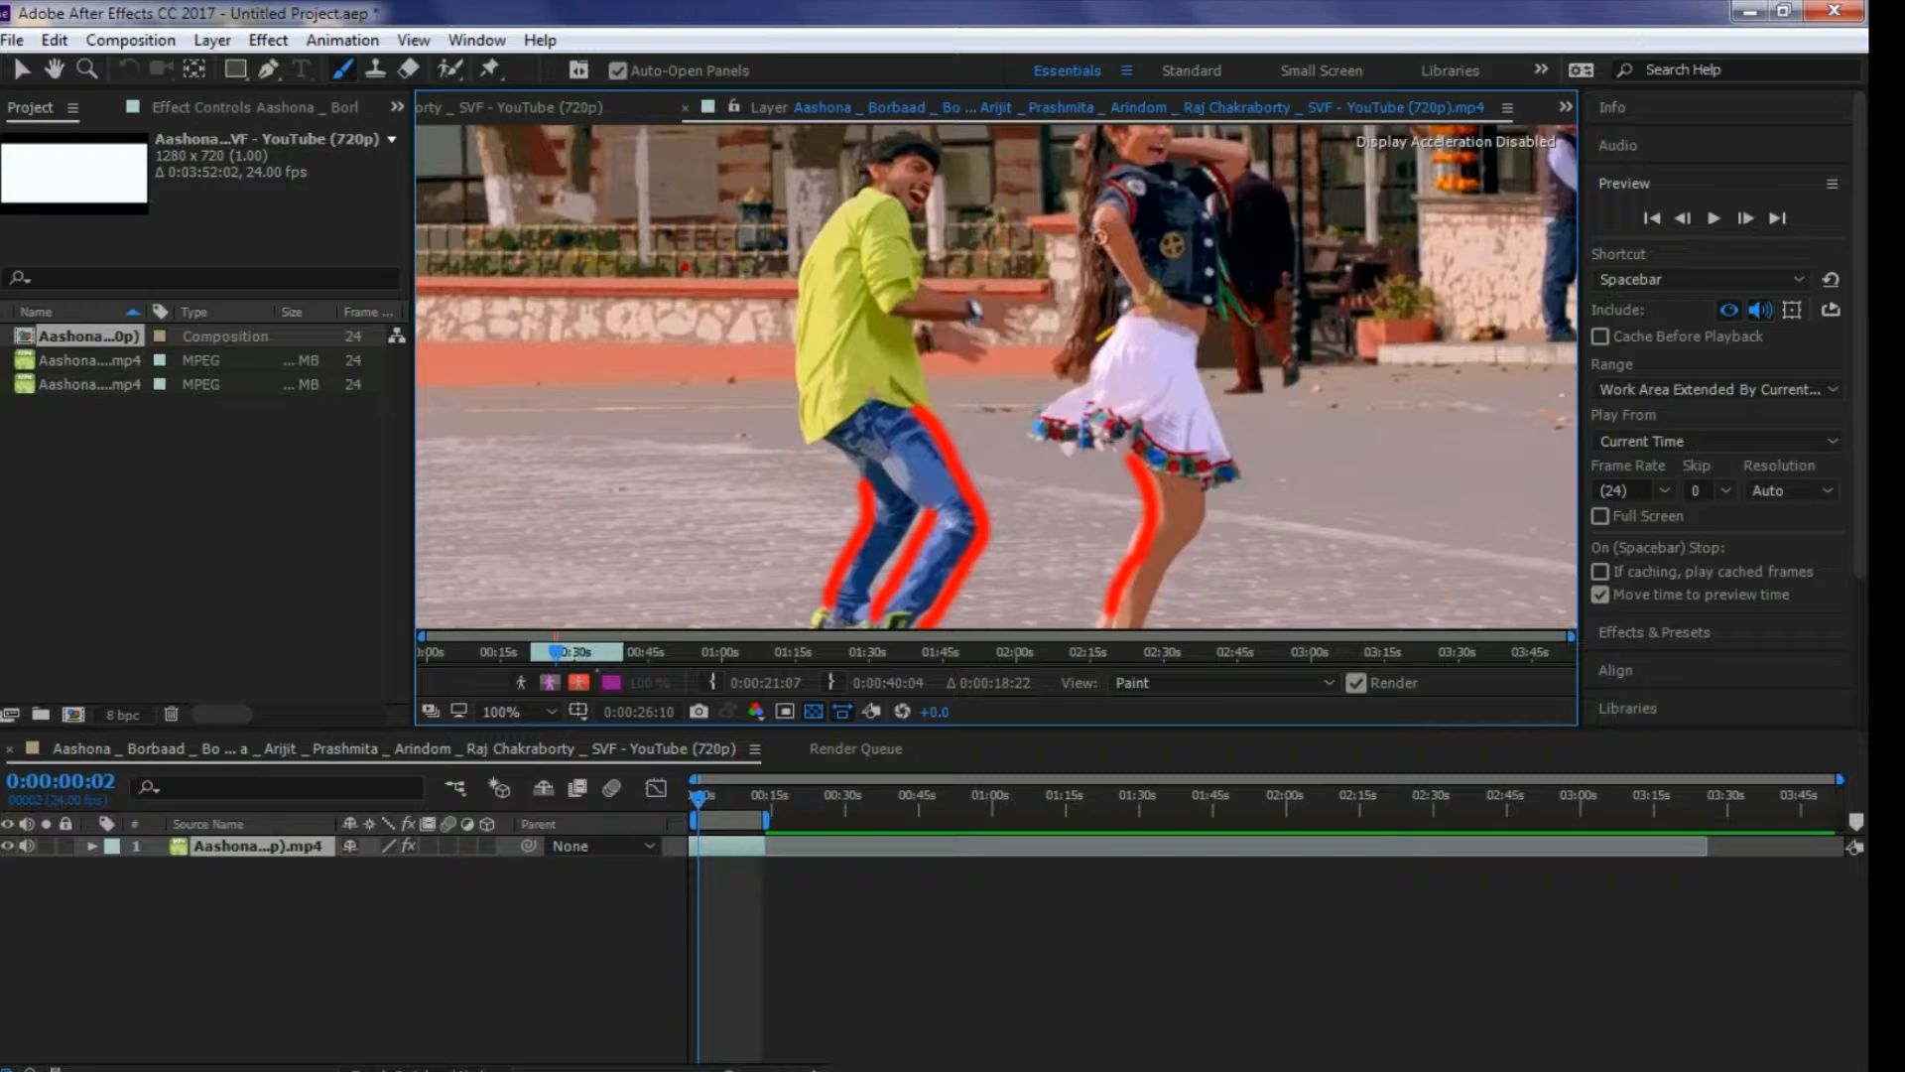
left_click_drag(1100, 237, 1134, 296)
- Advance to frame 0:00:00:03 and set the preview range to Entire Duration
left_click(1746, 221)
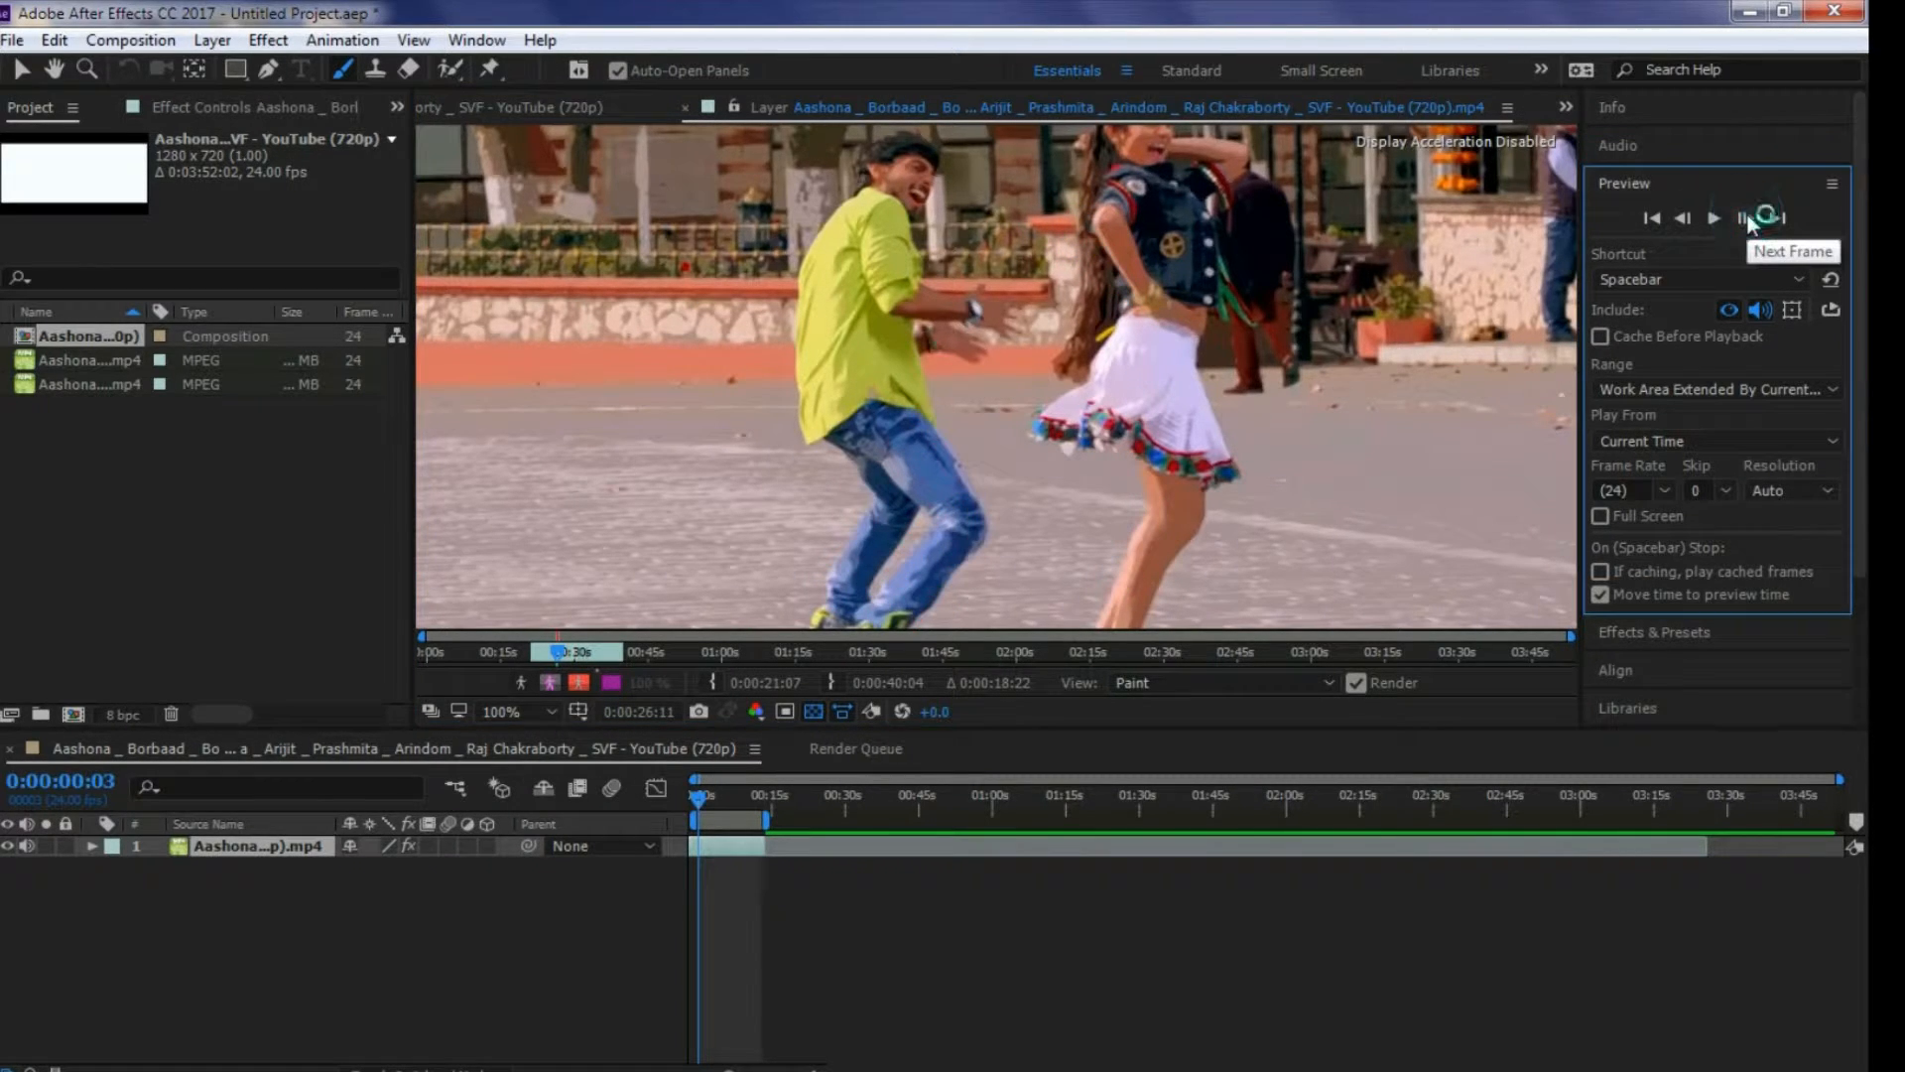
scroll(1776, 342, "down", 3)
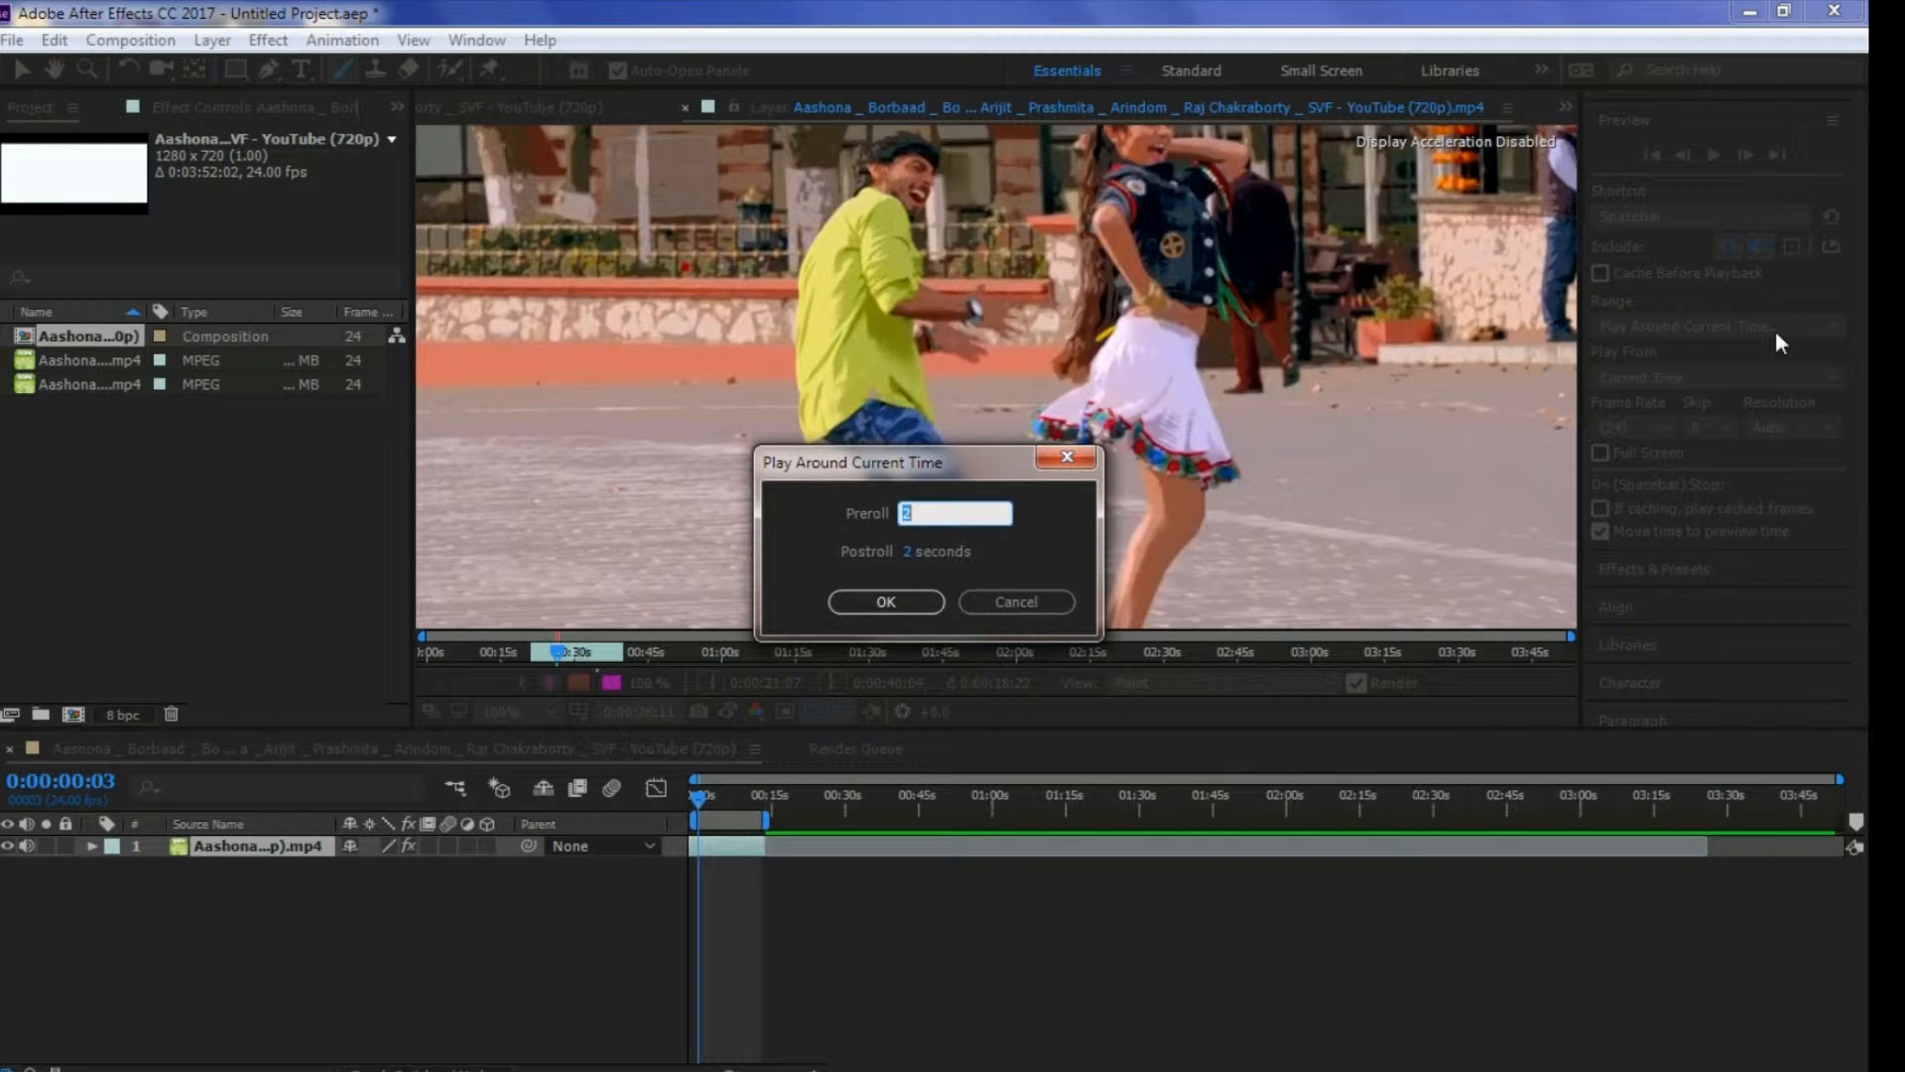
left_click(1067, 461)
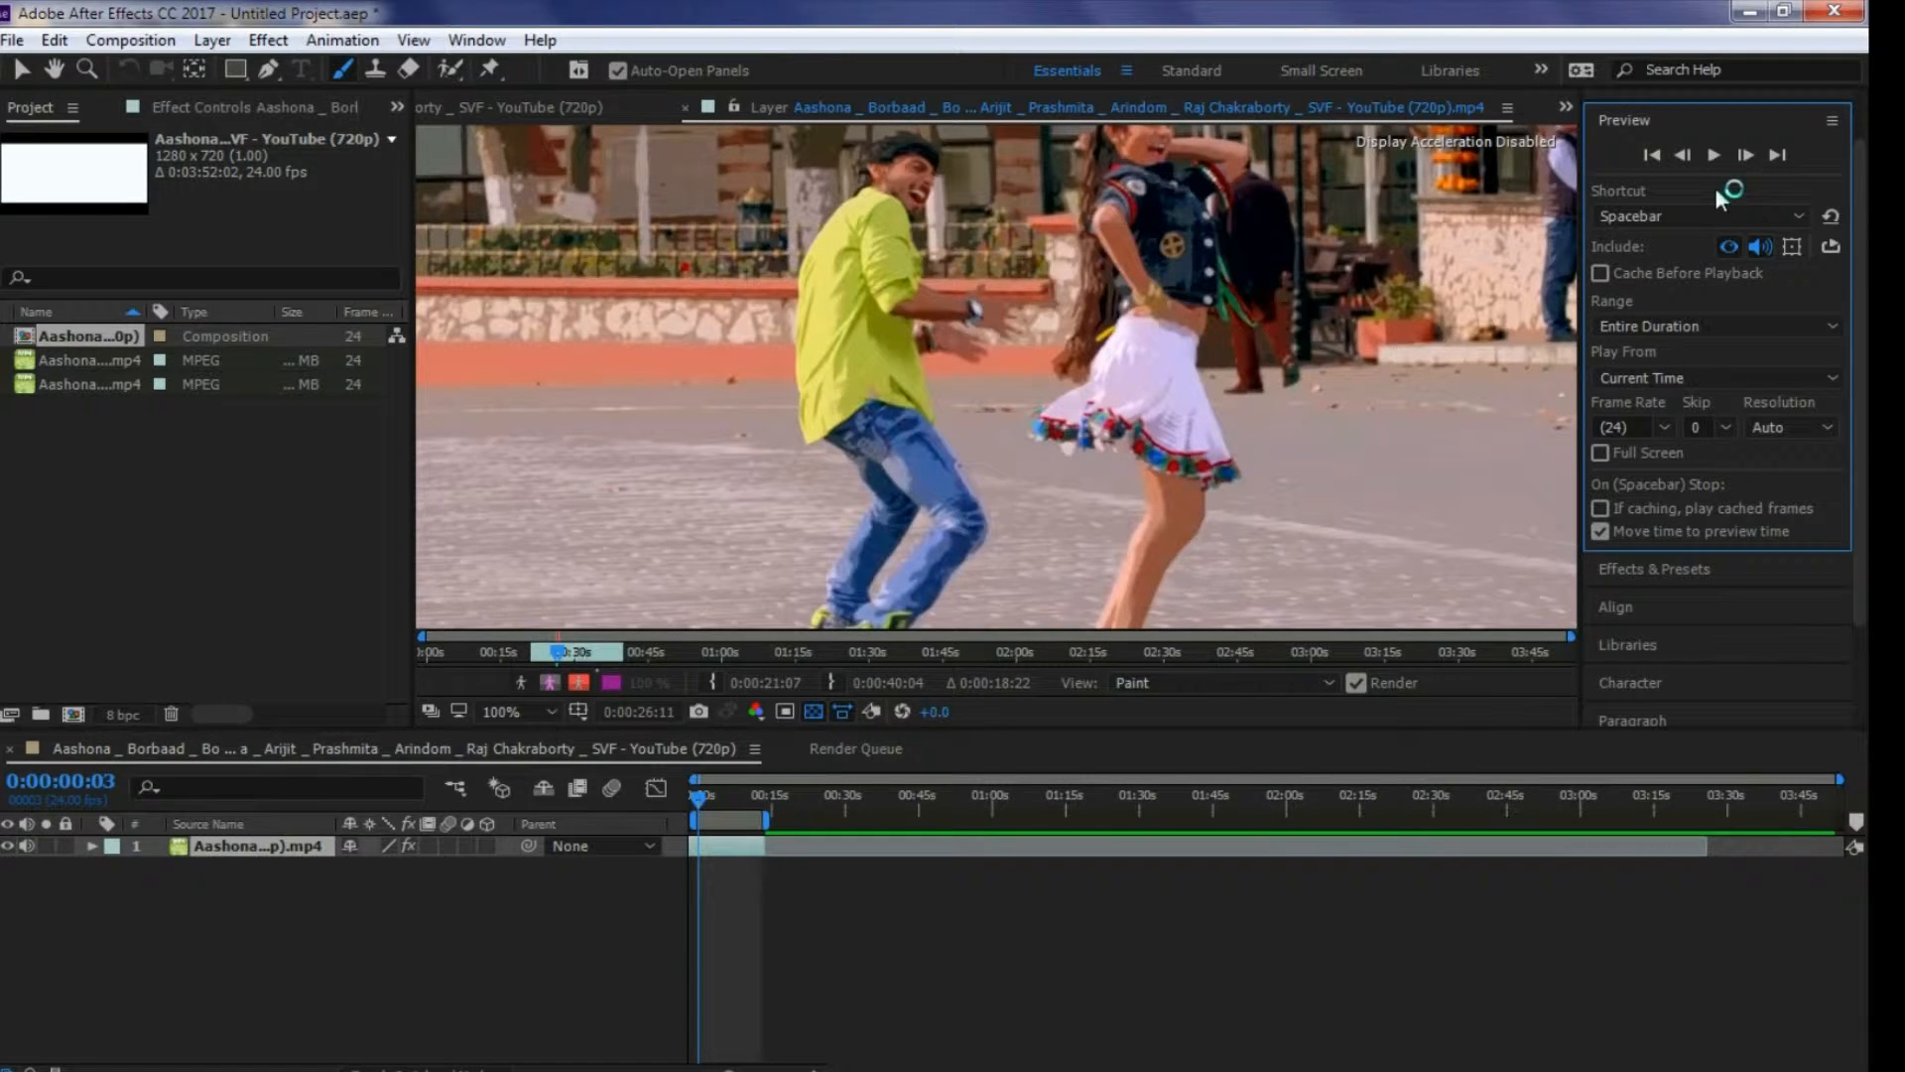
- Step forward frame by frame to 0:00:00:13, where the couple dances in front of the fountain
left_click(1747, 156)
left_click(1748, 156)
left_click(1746, 154)
left_click(1747, 154)
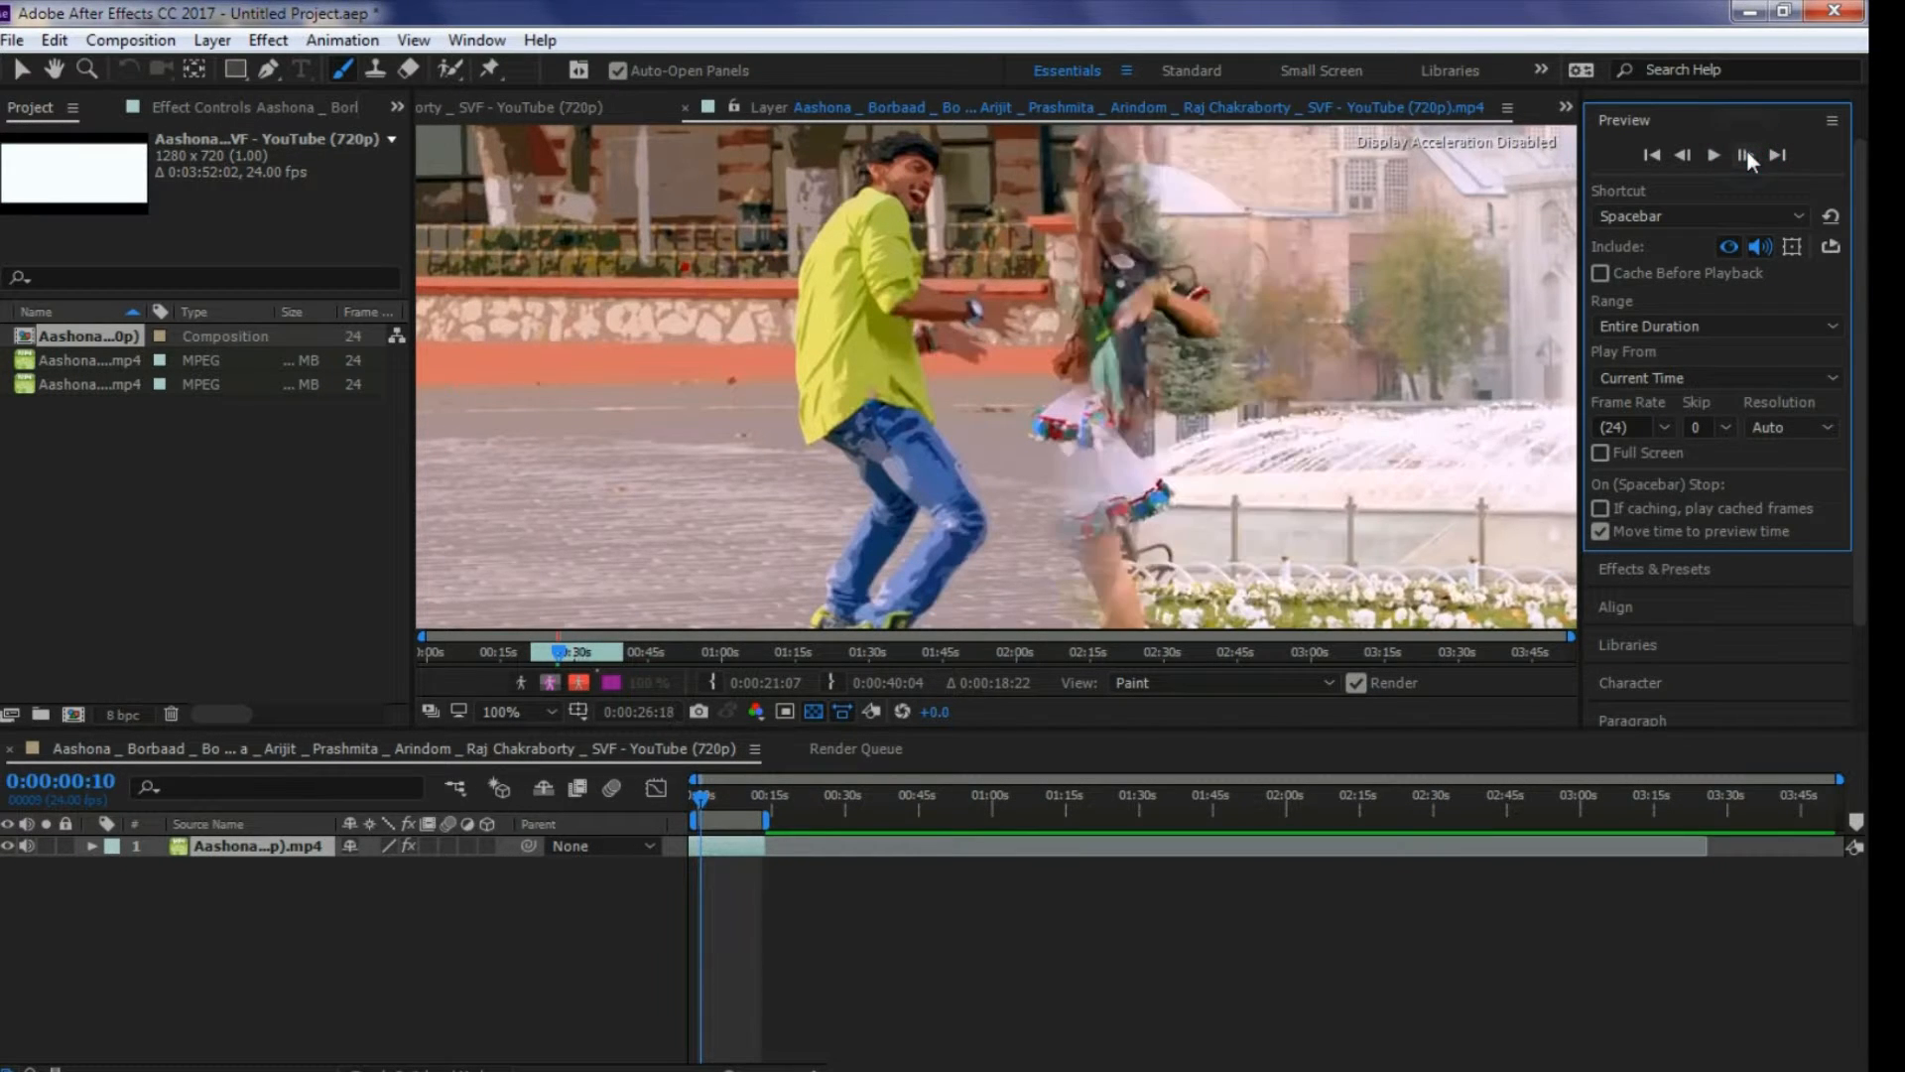
left_click(1746, 154)
left_click(1747, 156)
left_click(1747, 156)
left_click(1747, 156)
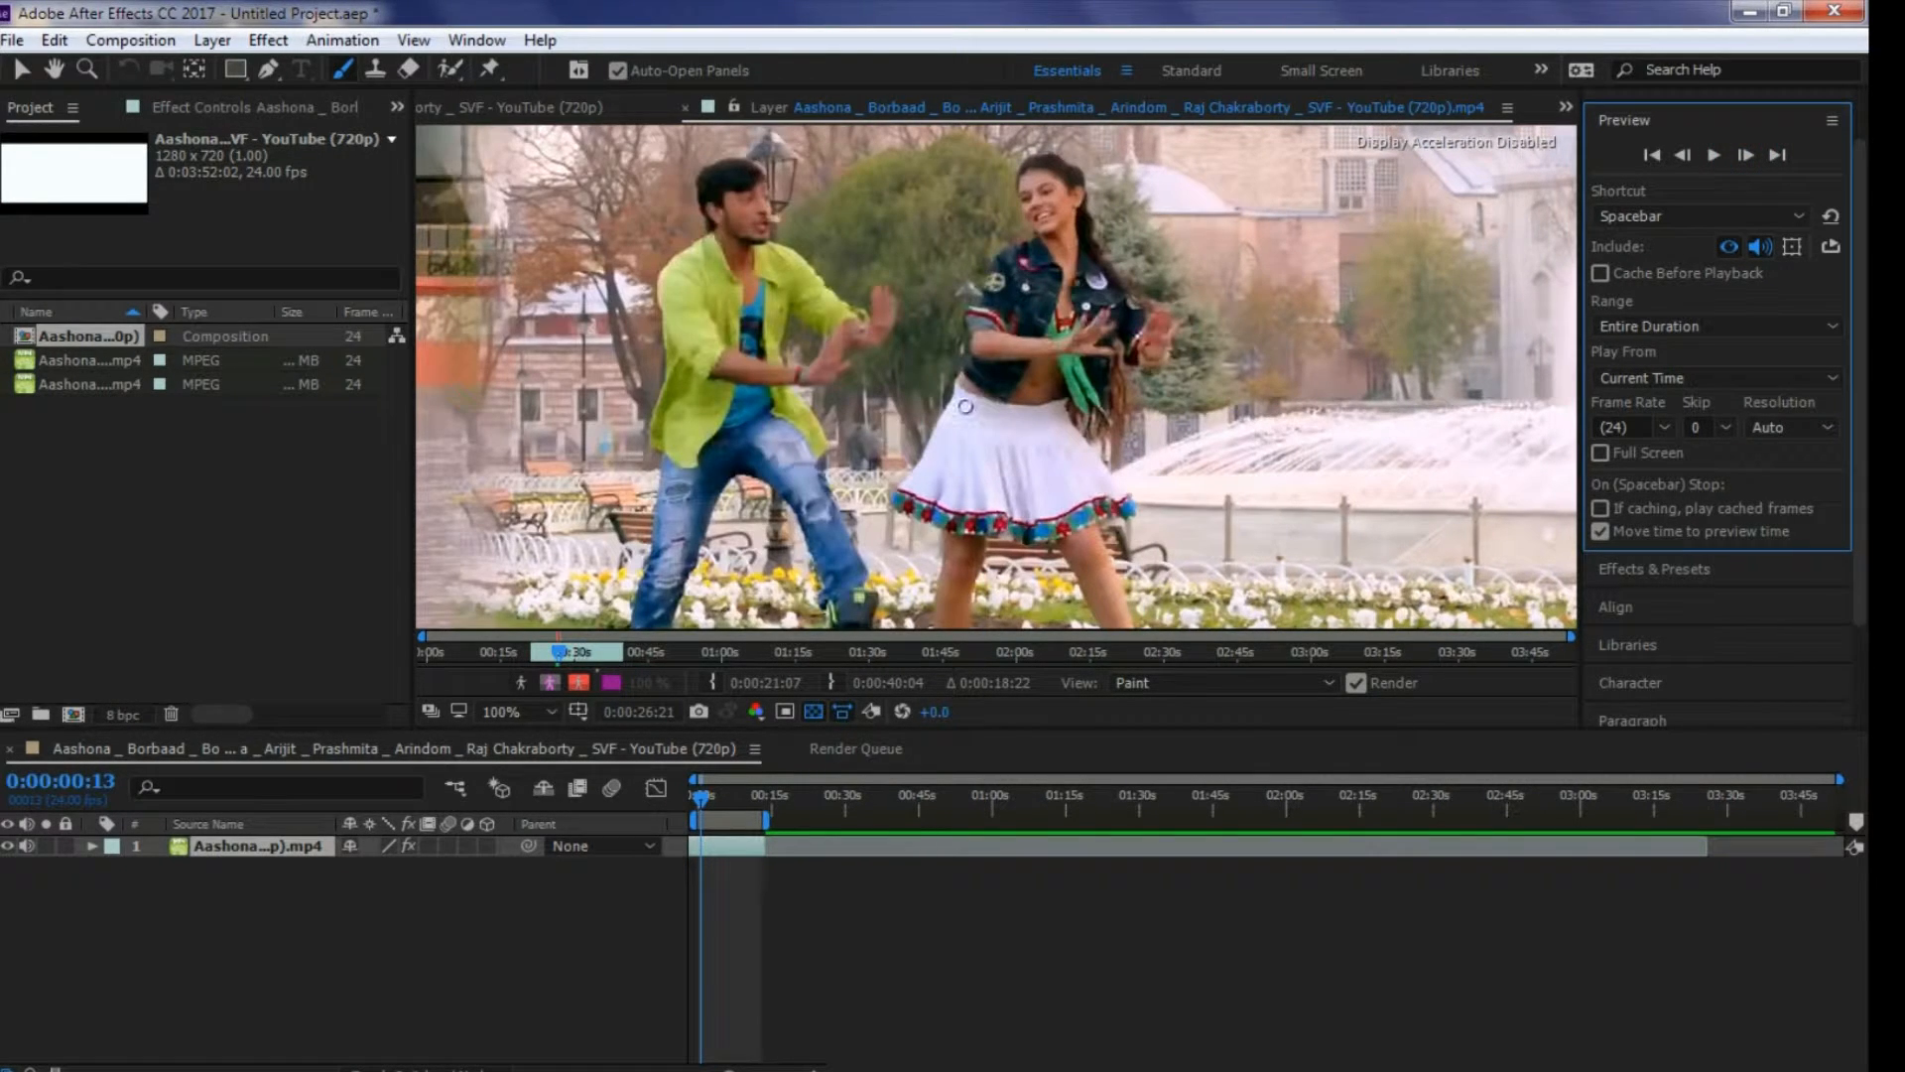
- Paint red strokes around and across the woman's skirt and along both sides of her legs on frame 0:00:00:13
mouse_move(951, 389)
left_mouse_down()
mouse_move(892, 497)
mouse_move(910, 506)
mouse_move(1116, 524)
mouse_move(1123, 493)
mouse_move(1073, 420)
mouse_move(955, 393)
mouse_move(980, 440)
mouse_move(1076, 427)
left_mouse_up()
left_click_drag(903, 488, 1103, 459)
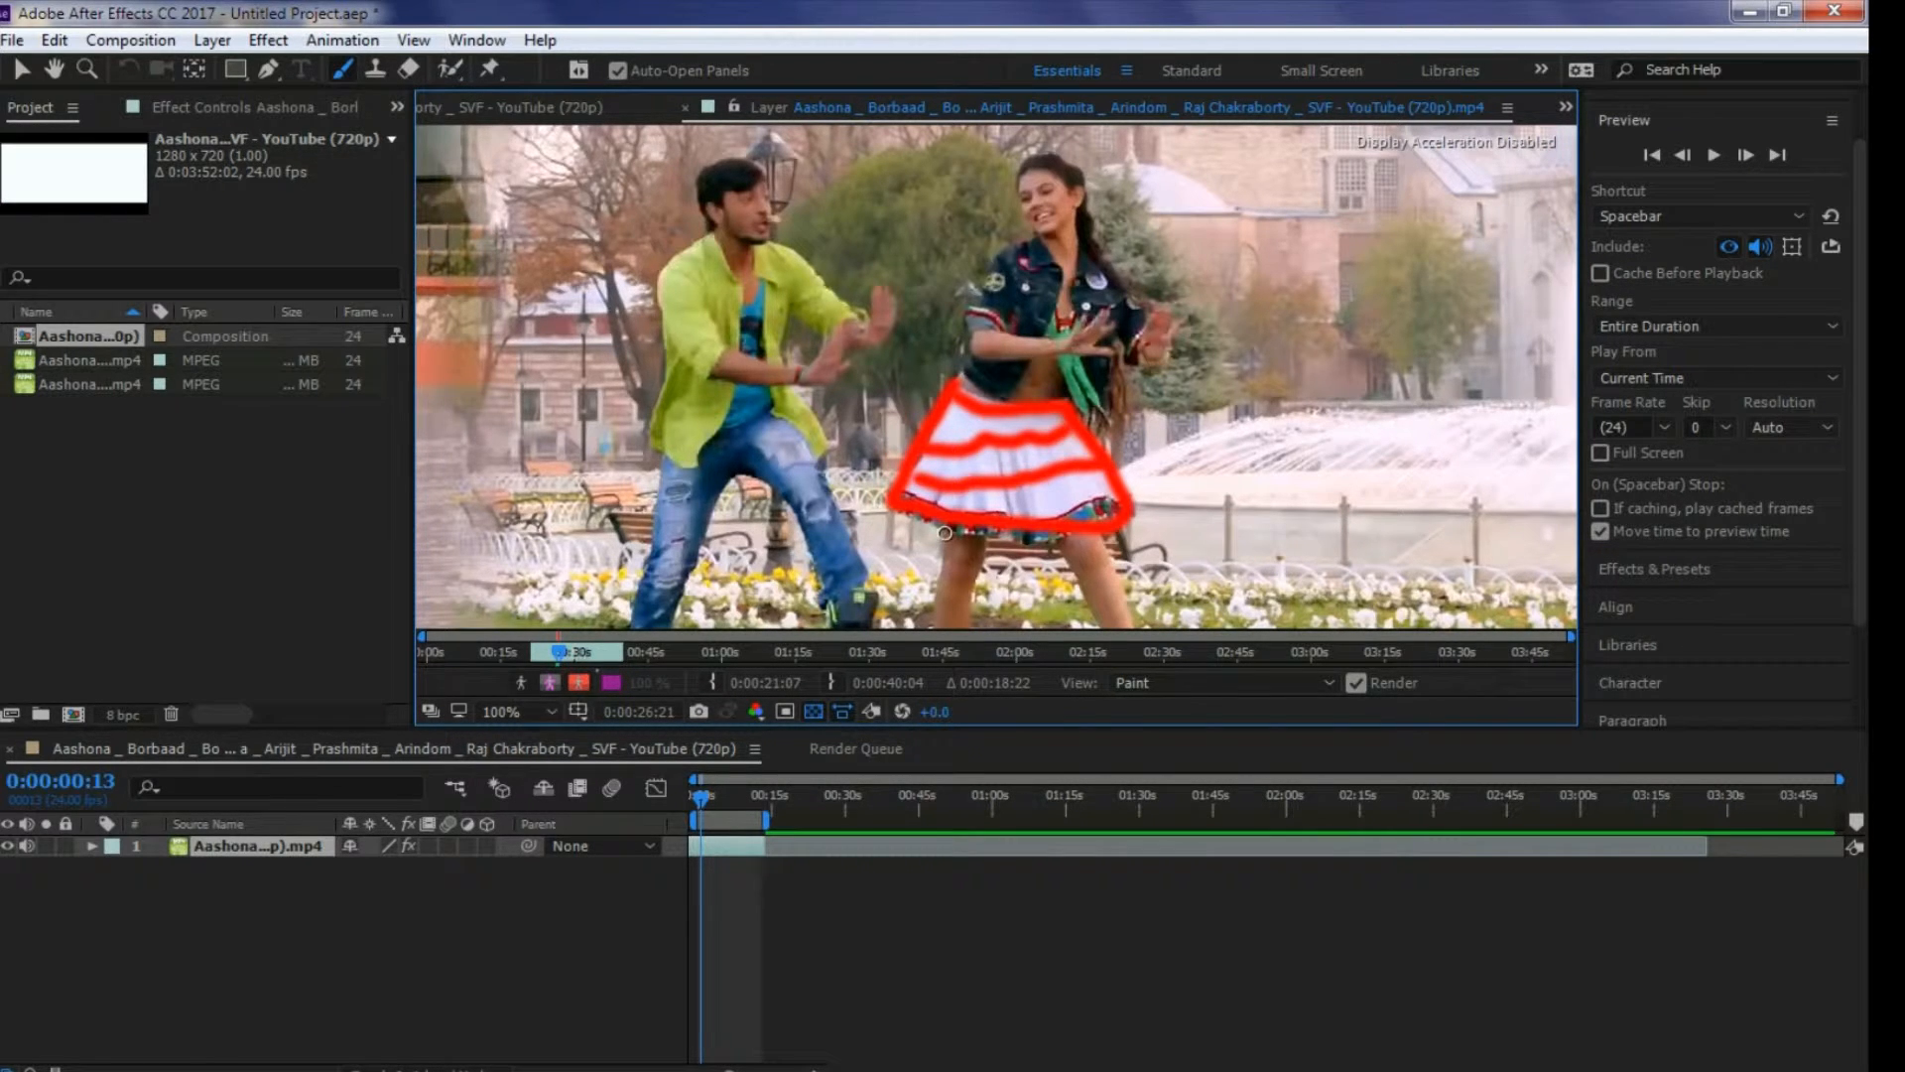
left_click_drag(943, 541, 933, 611)
left_click_drag(987, 532, 971, 621)
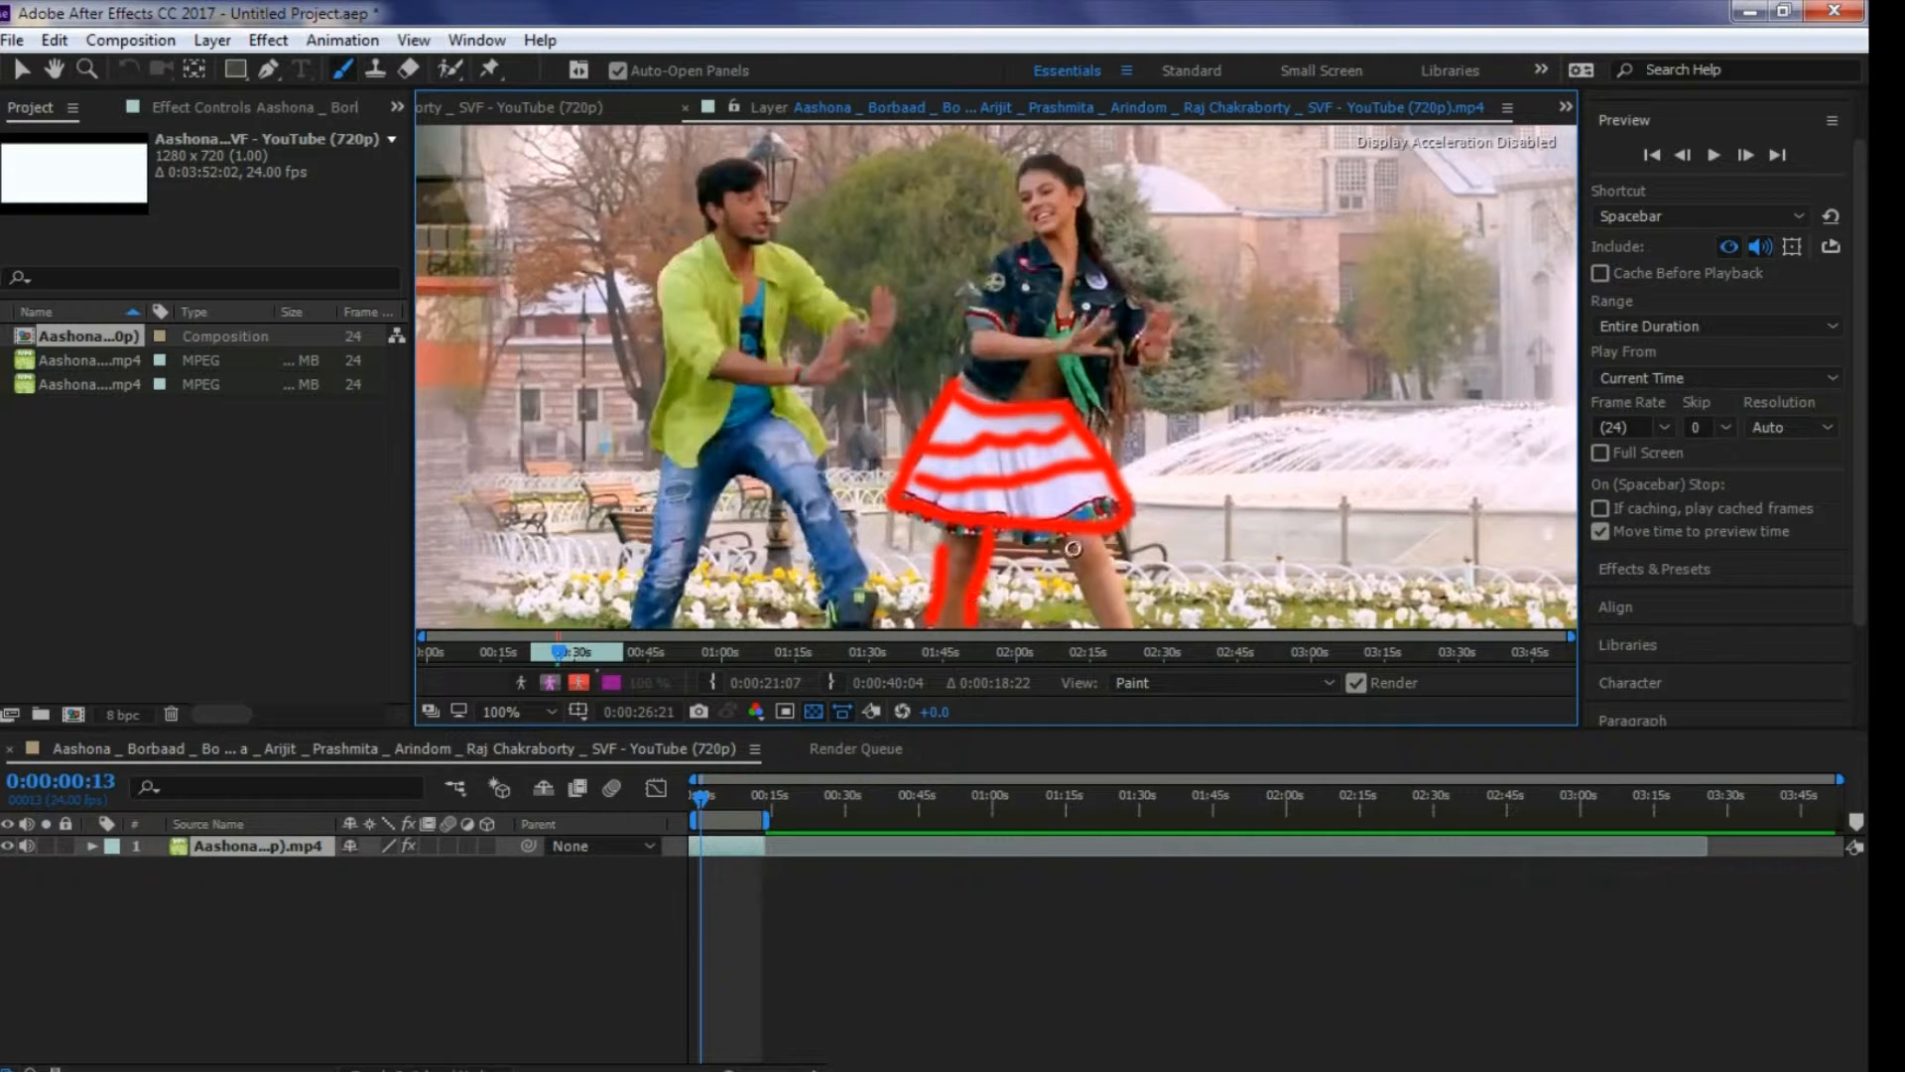
left_click_drag(1063, 538, 1105, 635)
left_click_drag(1115, 548, 1137, 631)
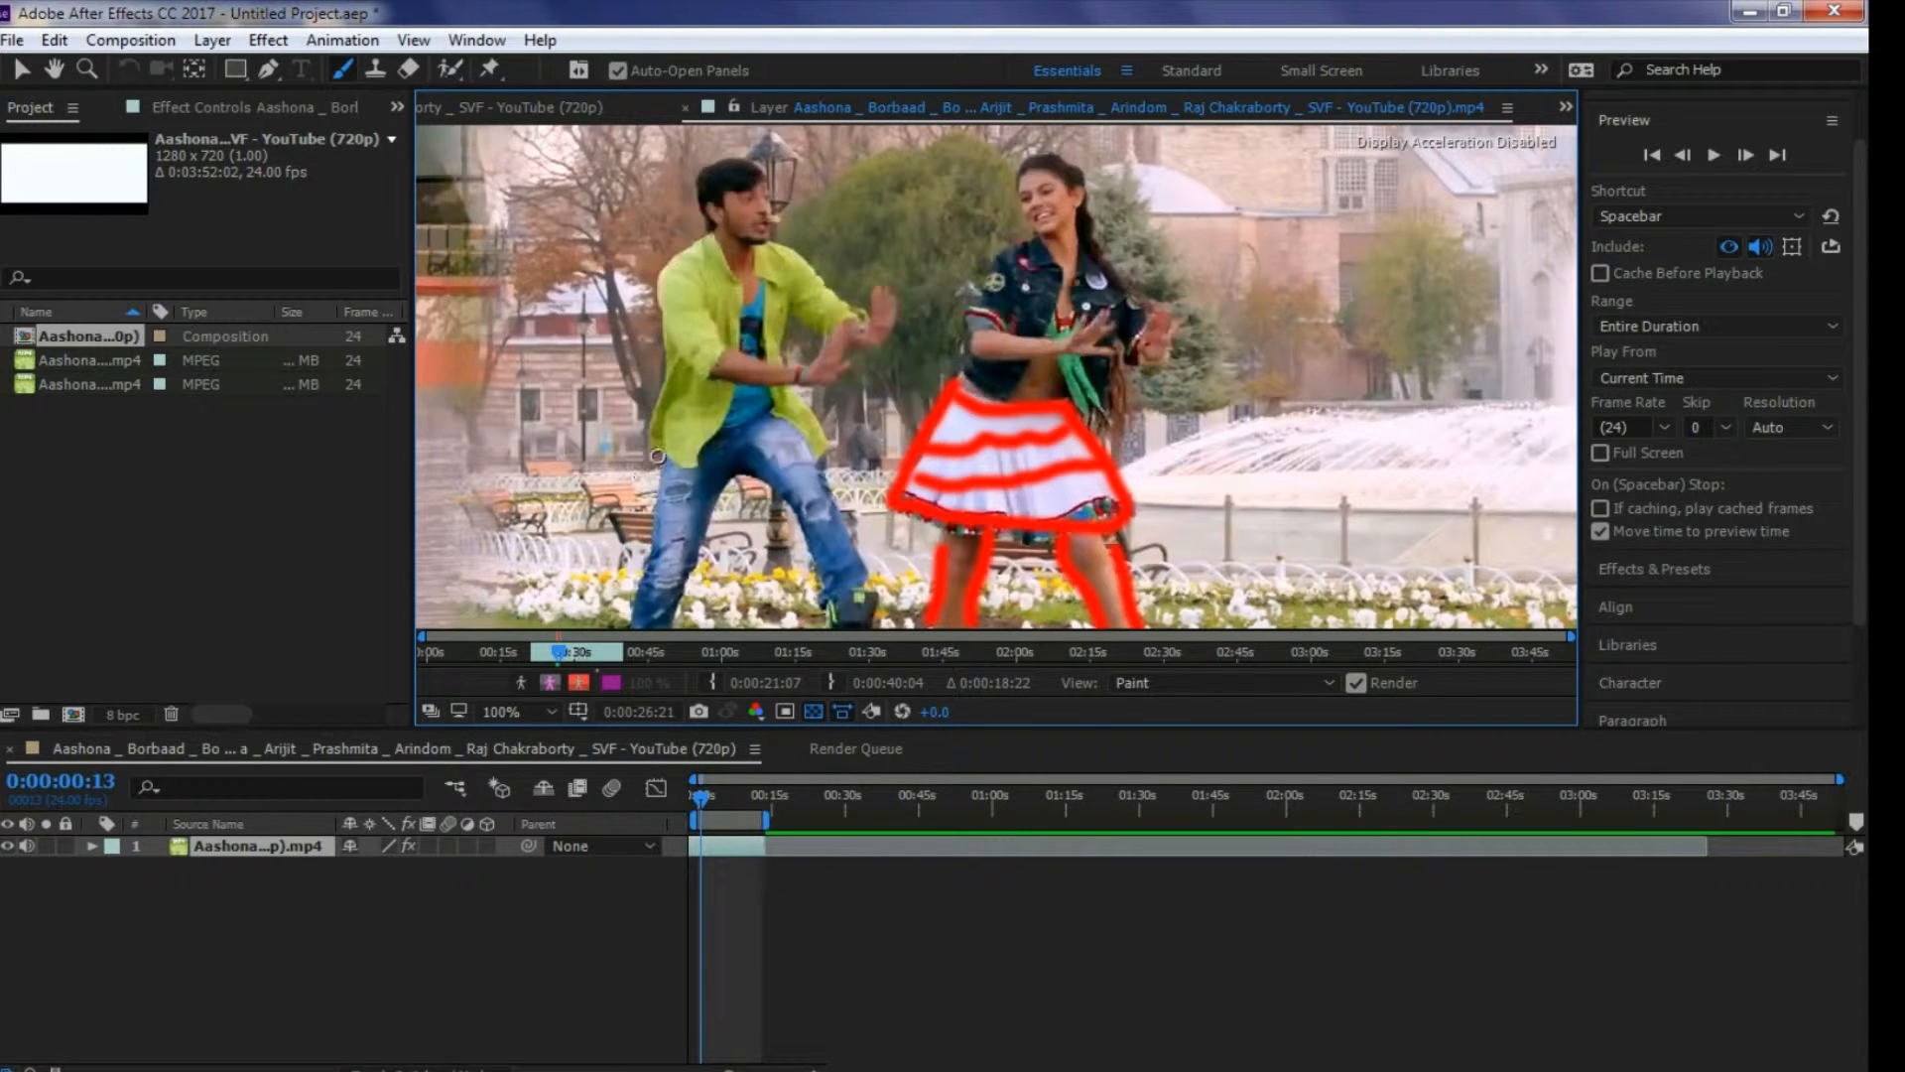
- Paint red outlines along the man's legs, back and both arms on the fountain frame
left_click_drag(657, 456, 625, 622)
mouse_move(739, 484)
left_mouse_down()
mouse_move(700, 538)
mouse_move(680, 625)
left_mouse_up()
mouse_move(657, 459)
left_mouse_down()
mouse_move(683, 316)
mouse_move(758, 161)
mouse_move(882, 296)
left_mouse_up()
left_click_drag(712, 381, 820, 370)
left_click_drag(706, 291, 820, 354)
left_click_drag(782, 277, 837, 323)
mouse_move(741, 478)
left_mouse_down()
mouse_move(855, 556)
mouse_move(873, 601)
left_mouse_up()
- Paint red strokes around the woman's head and neck
mouse_move(1030, 230)
left_mouse_down()
mouse_move(1057, 141)
mouse_move(1096, 218)
left_mouse_up()
mouse_move(982, 210)
left_mouse_down()
mouse_move(991, 132)
mouse_move(1104, 135)
left_mouse_up()
left_click_drag(1103, 200, 1136, 172)
- Paint red strokes on the man's shoe and both dancers' forearms at 0:00:00:15, and along the man's hands at 0:00:00:17
double_click(1746, 155)
left_click_drag(843, 591, 847, 617)
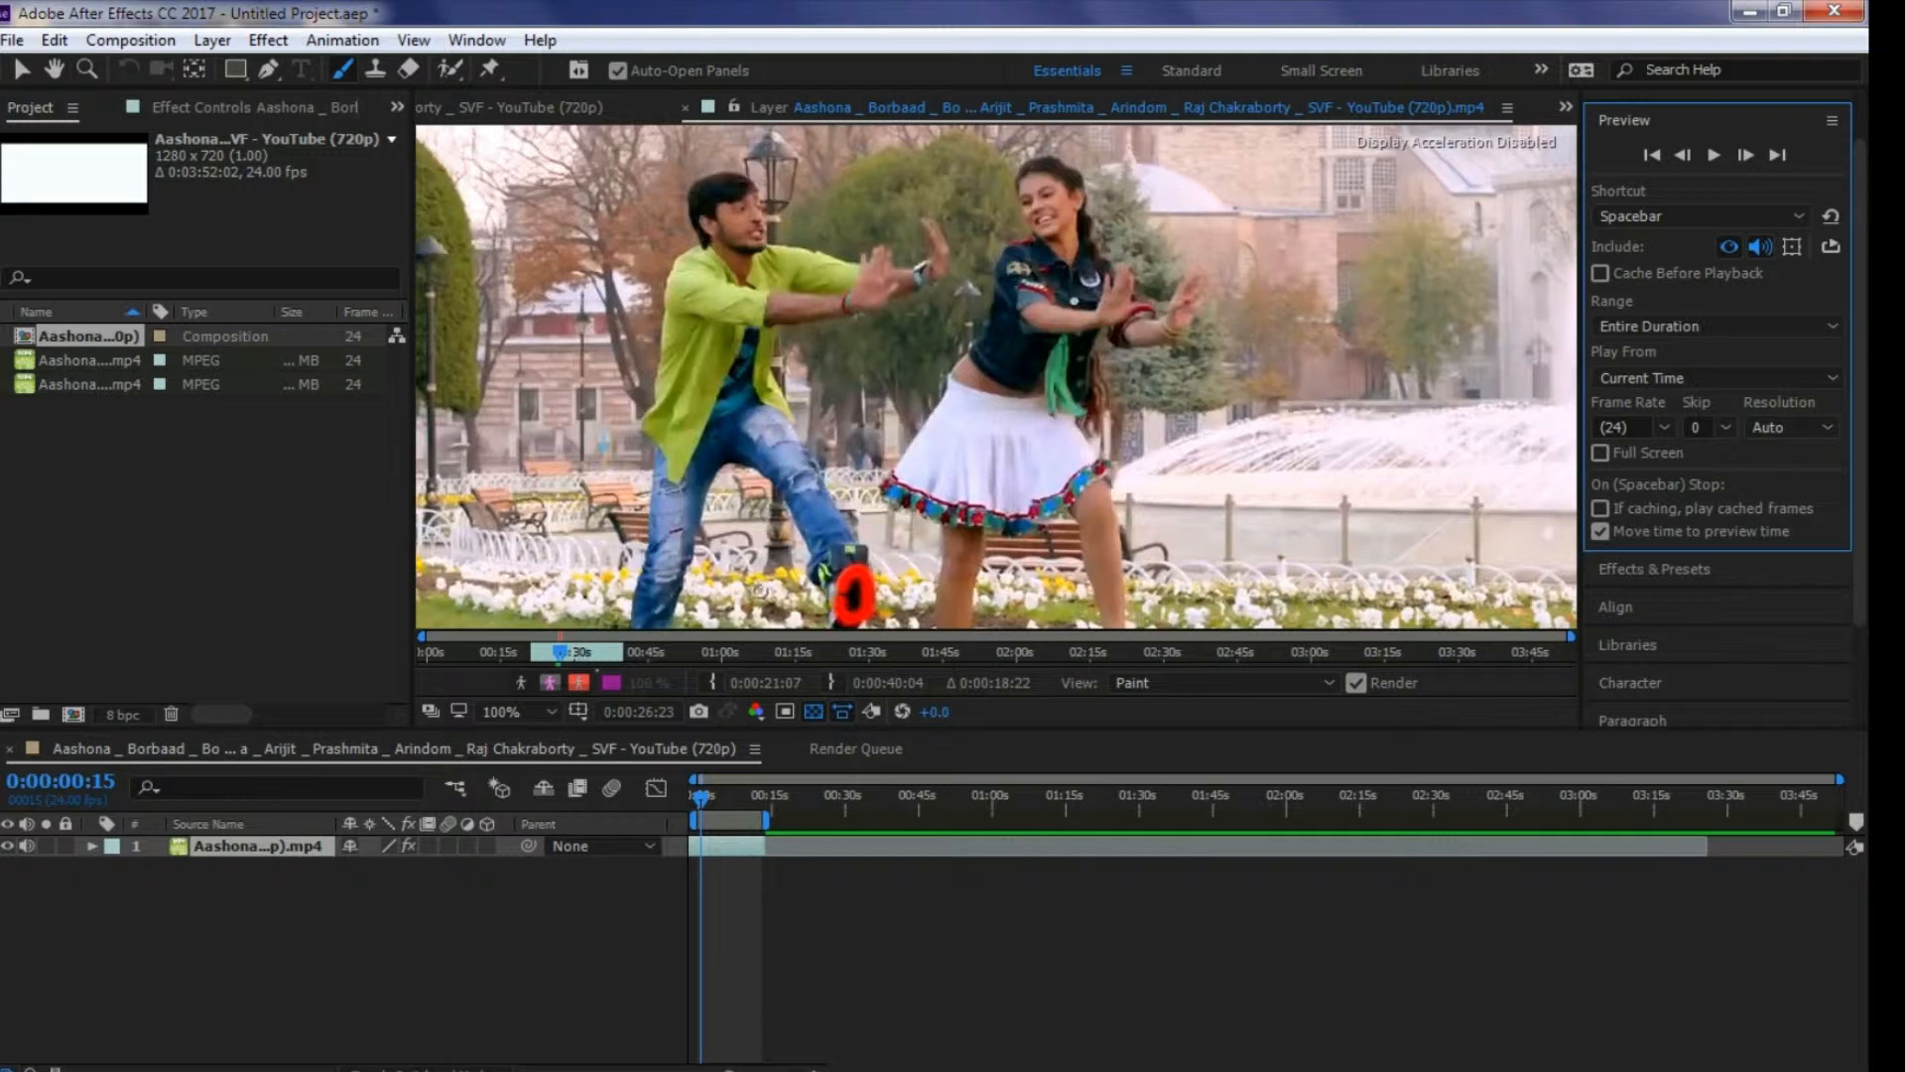
left_click_drag(854, 274, 754, 301)
left_click_drag(1134, 306, 1032, 309)
double_click(1745, 155)
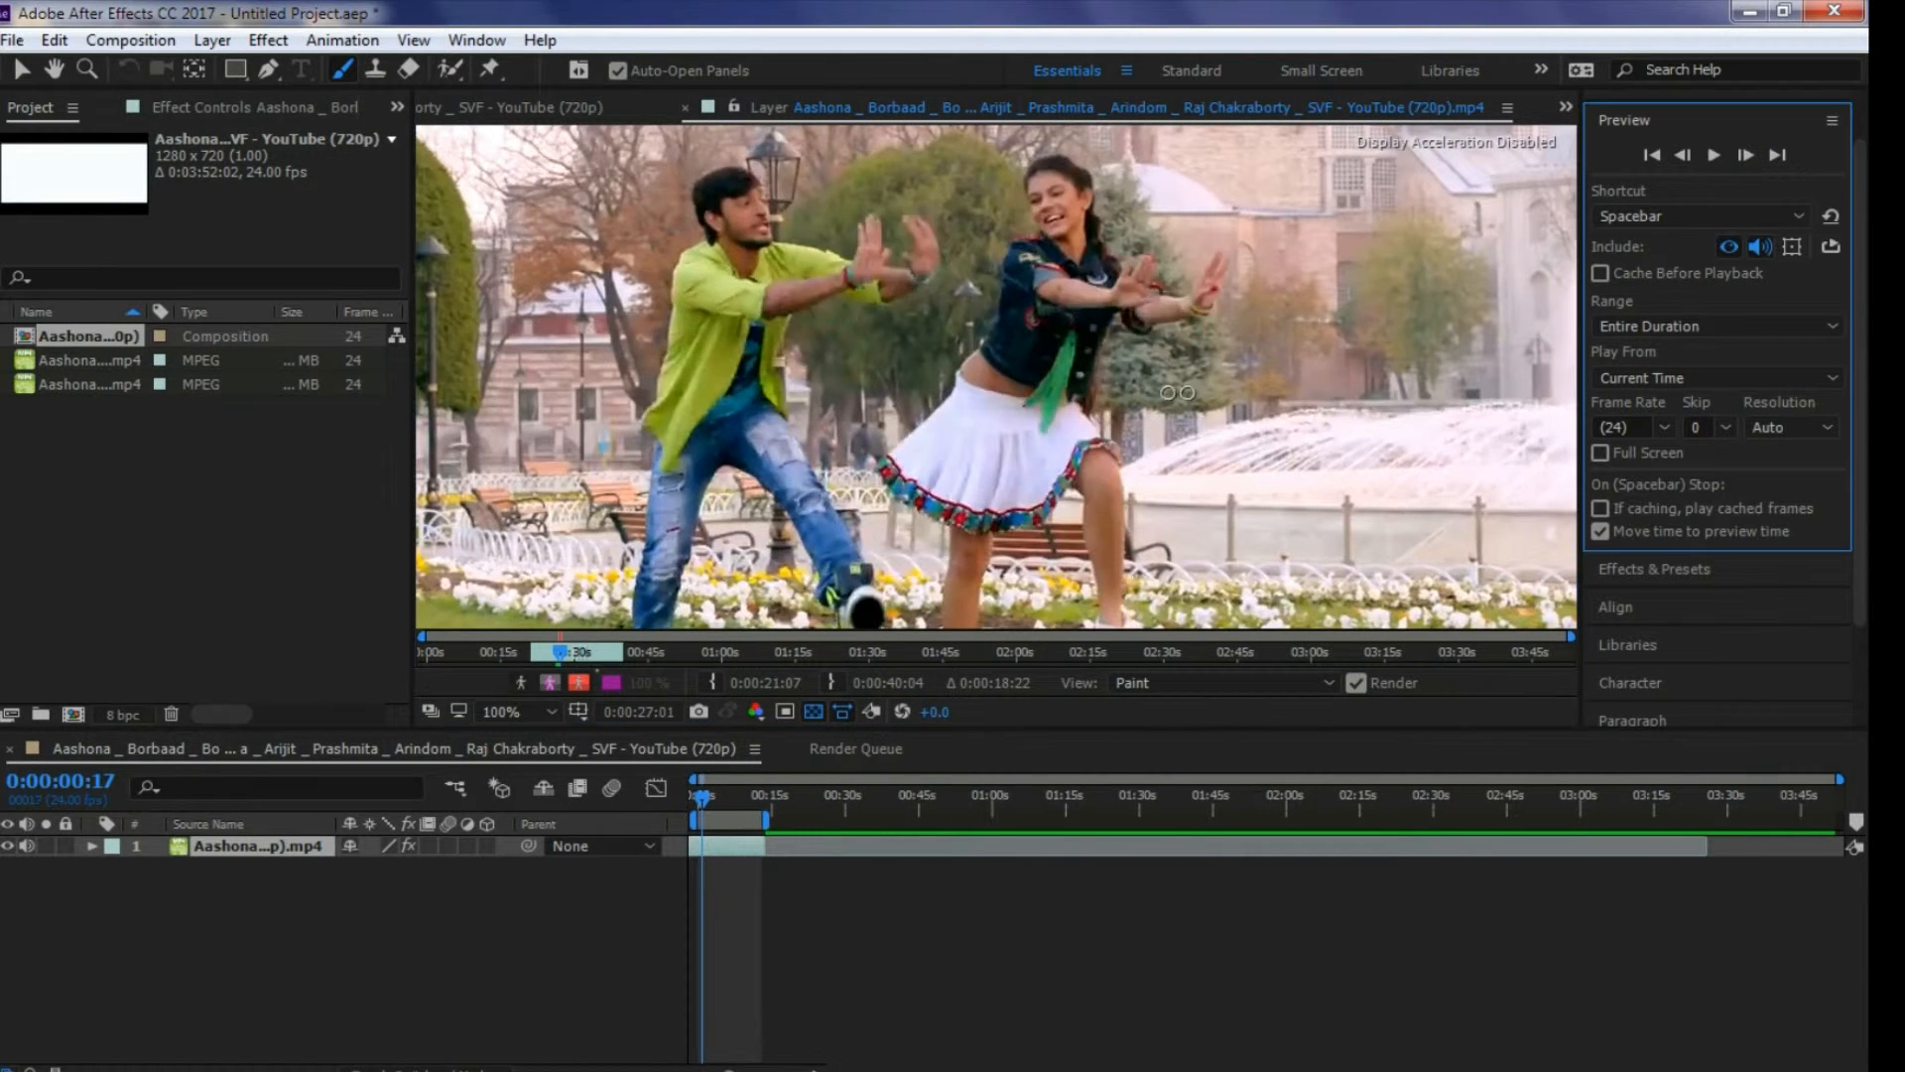
mouse_move(851, 280)
left_mouse_down()
mouse_move(865, 229)
mouse_move(909, 220)
mouse_move(930, 275)
left_mouse_up()
- Advance to frame 0:00:00:20 and paint red outlines along both sides of the woman's two arms
triple_click(1745, 155)
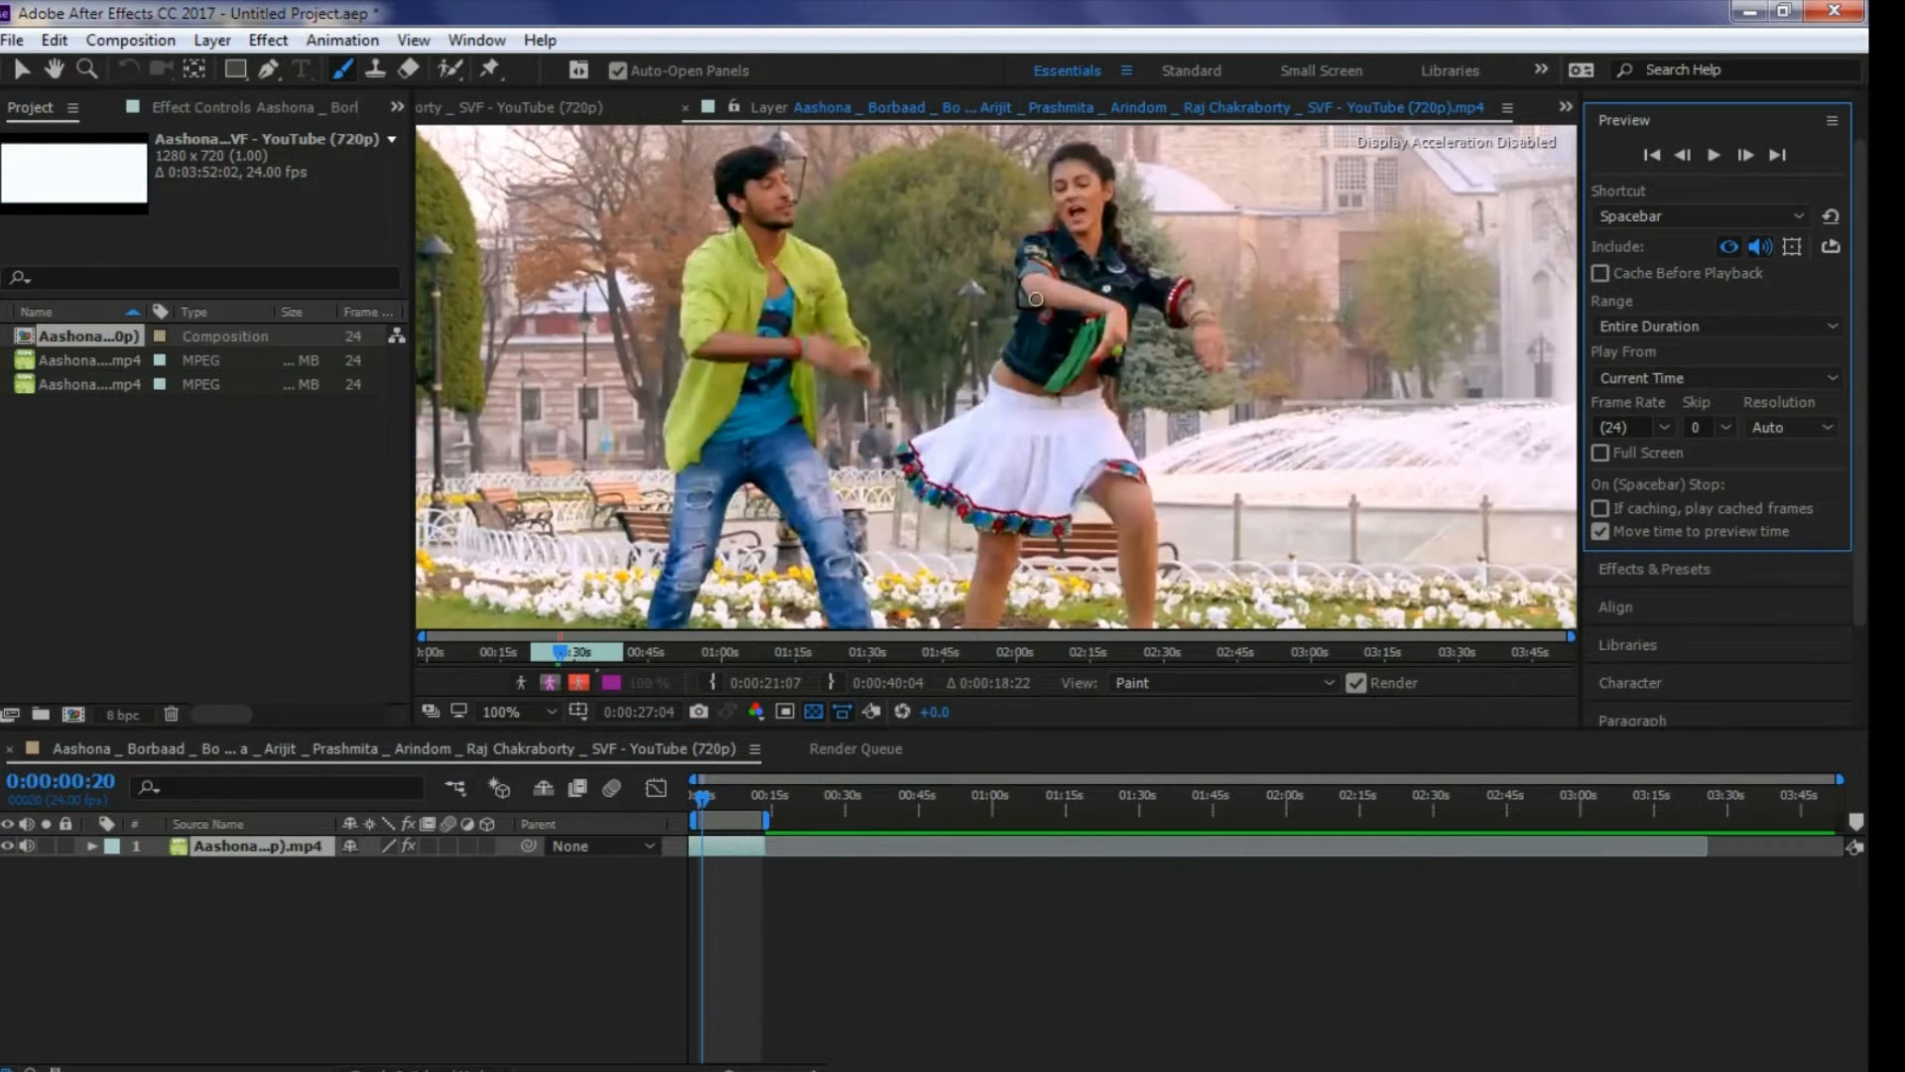
scroll(1036, 299, "up", 1)
mouse_move(1049, 213)
left_mouse_down()
mouse_move(1141, 235)
mouse_move(1196, 317)
left_mouse_up()
mouse_move(1099, 162)
left_mouse_down()
mouse_move(1183, 188)
mouse_move(1236, 327)
left_mouse_up()
left_click_drag(1289, 225, 1389, 349)
left_click_drag(1342, 179, 1450, 368)
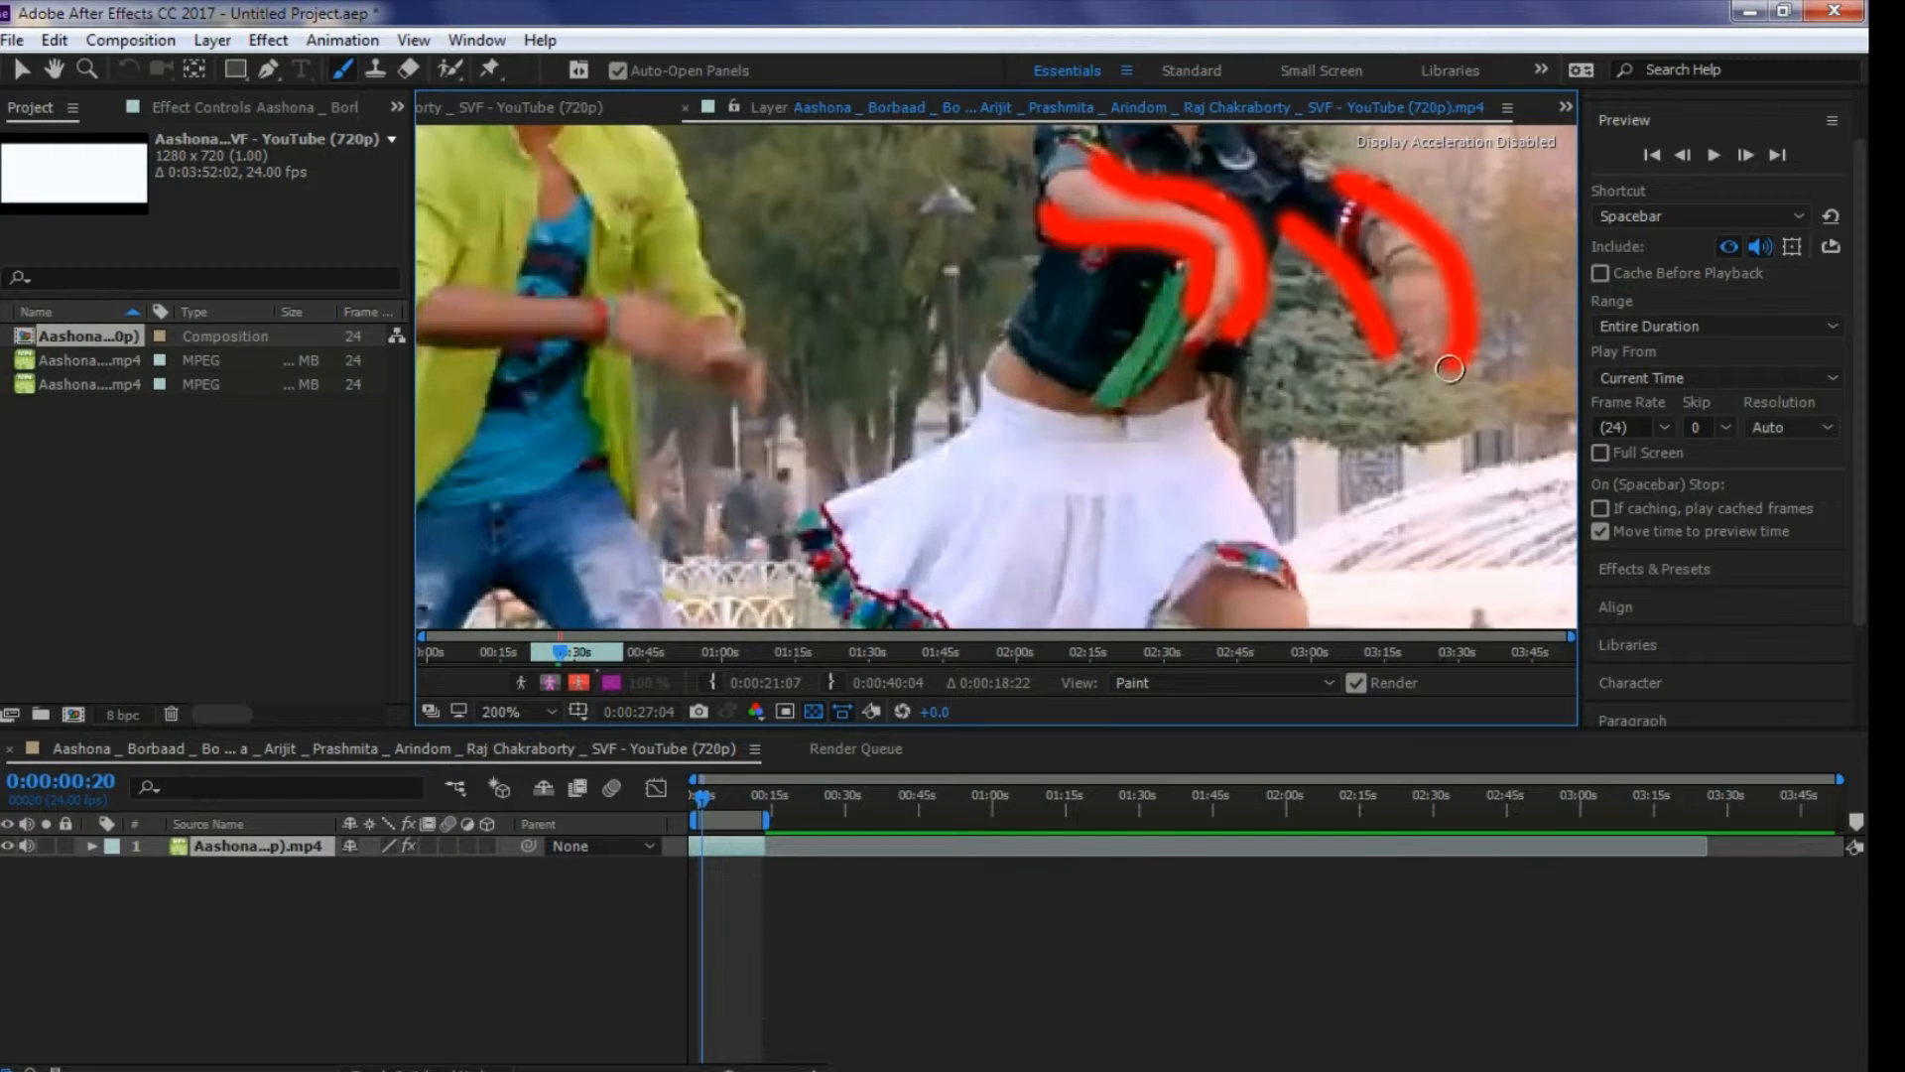
- Move ahead to about 0:00:03:05 and paint red strokes along the man's arm and leg and the woman's back on successive frames up to 0:00:03:12
triple_click(1746, 155)
scroll(643, 333, "down", 1)
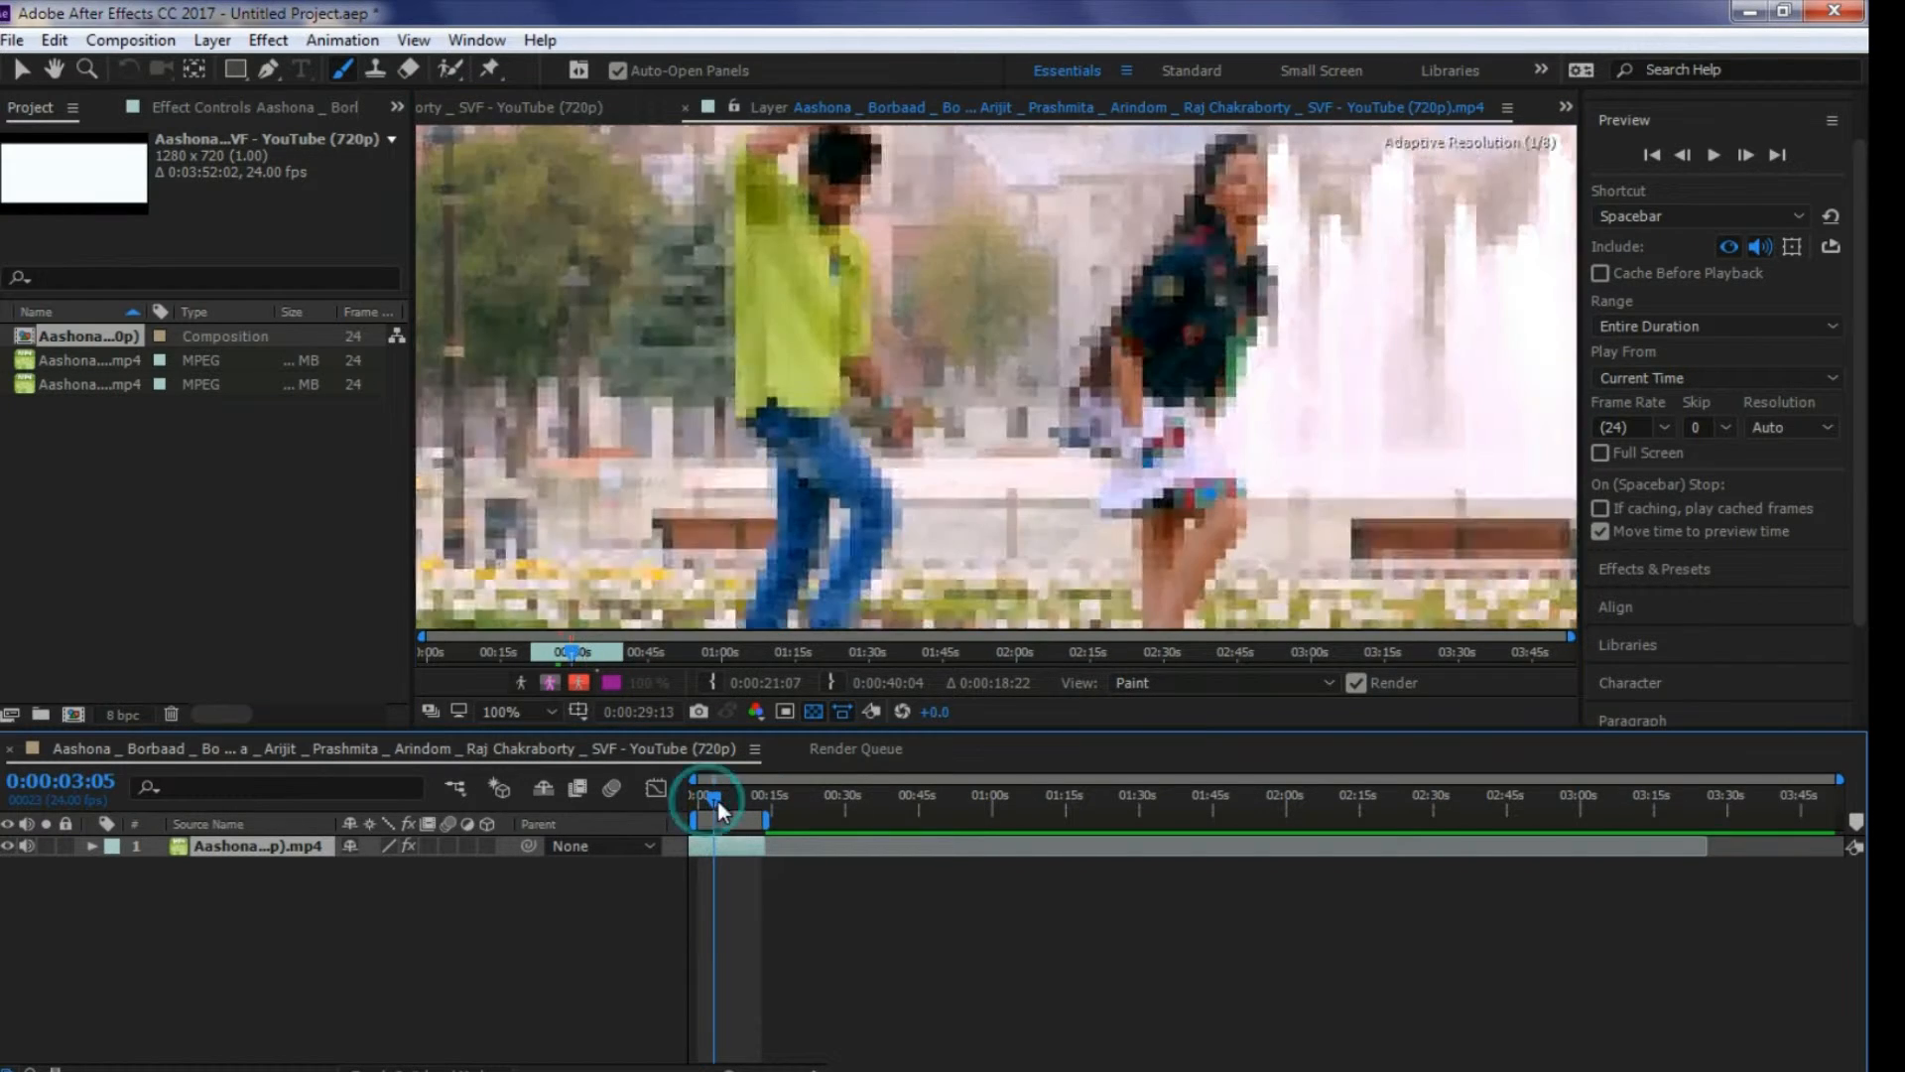
mouse_move(742, 426)
left_mouse_down()
mouse_move(720, 213)
mouse_move(769, 139)
left_mouse_up()
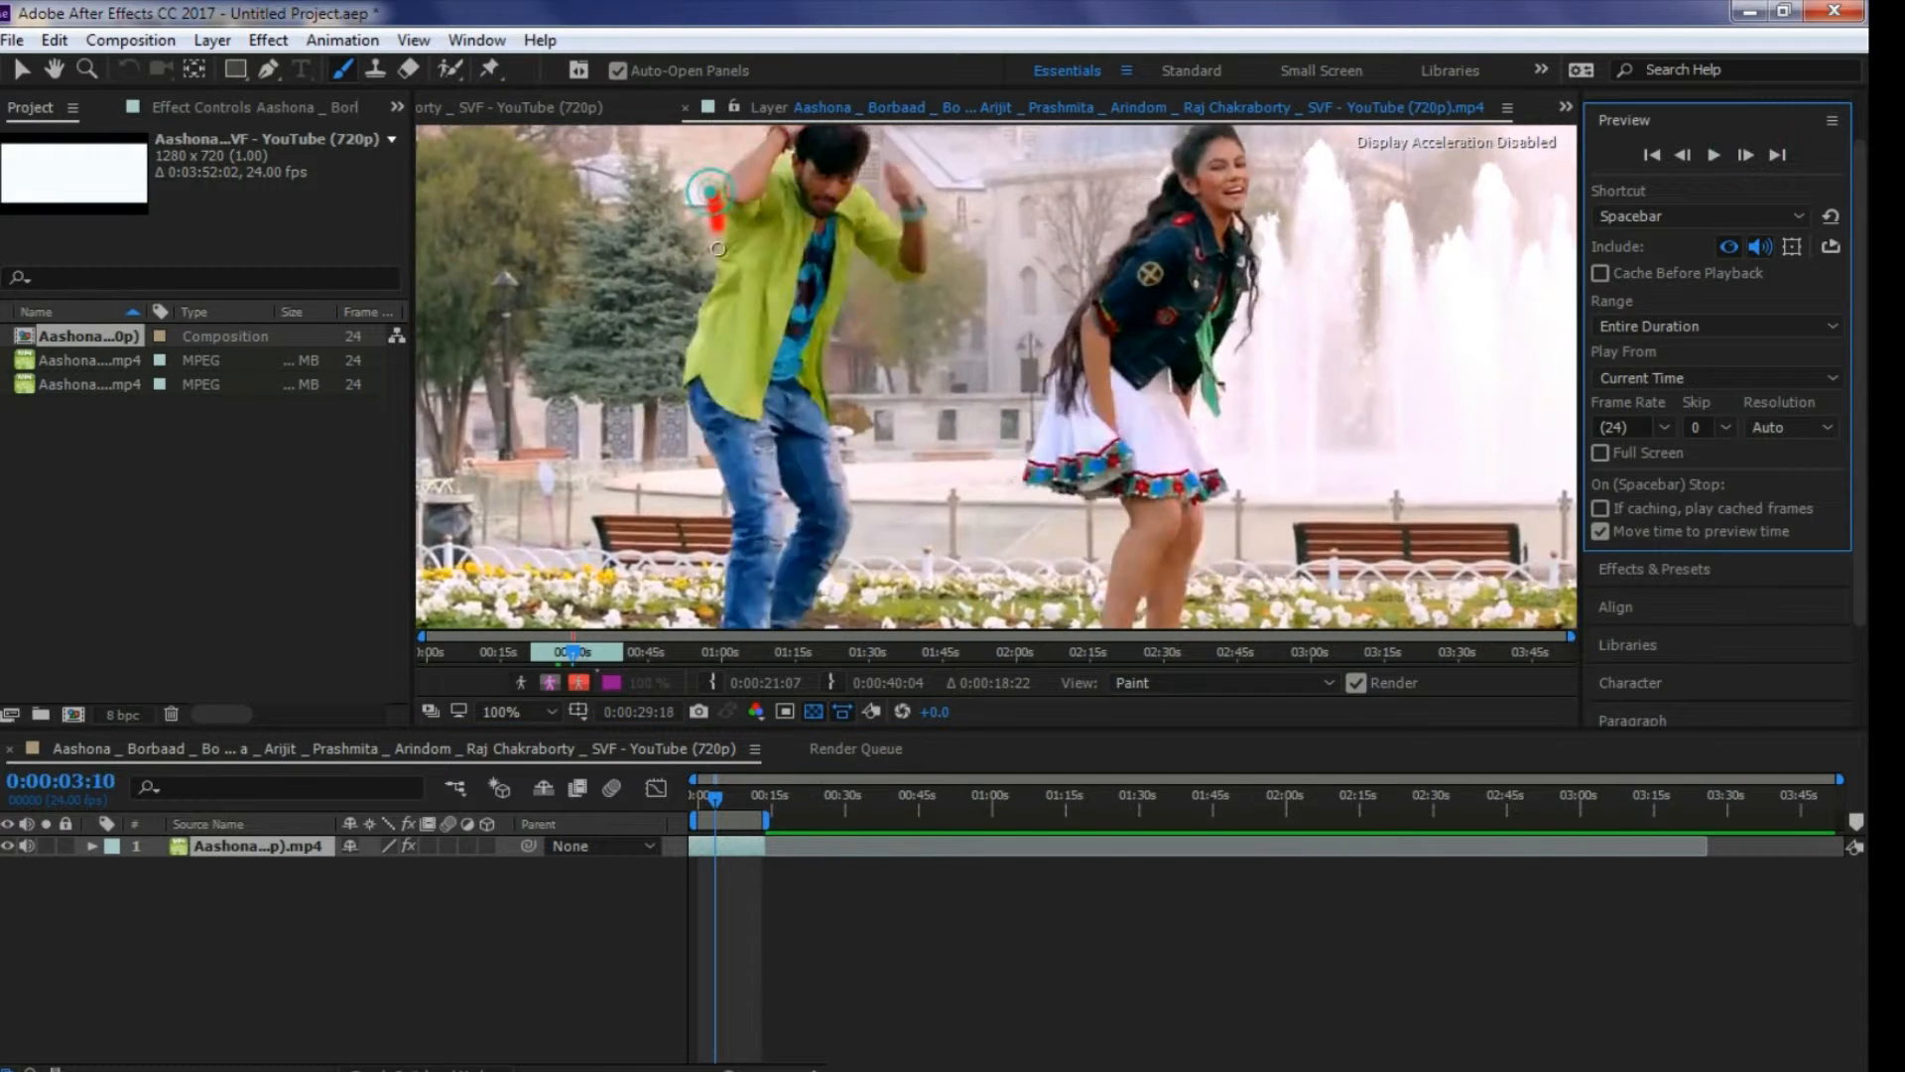
left_click_drag(789, 625, 774, 452)
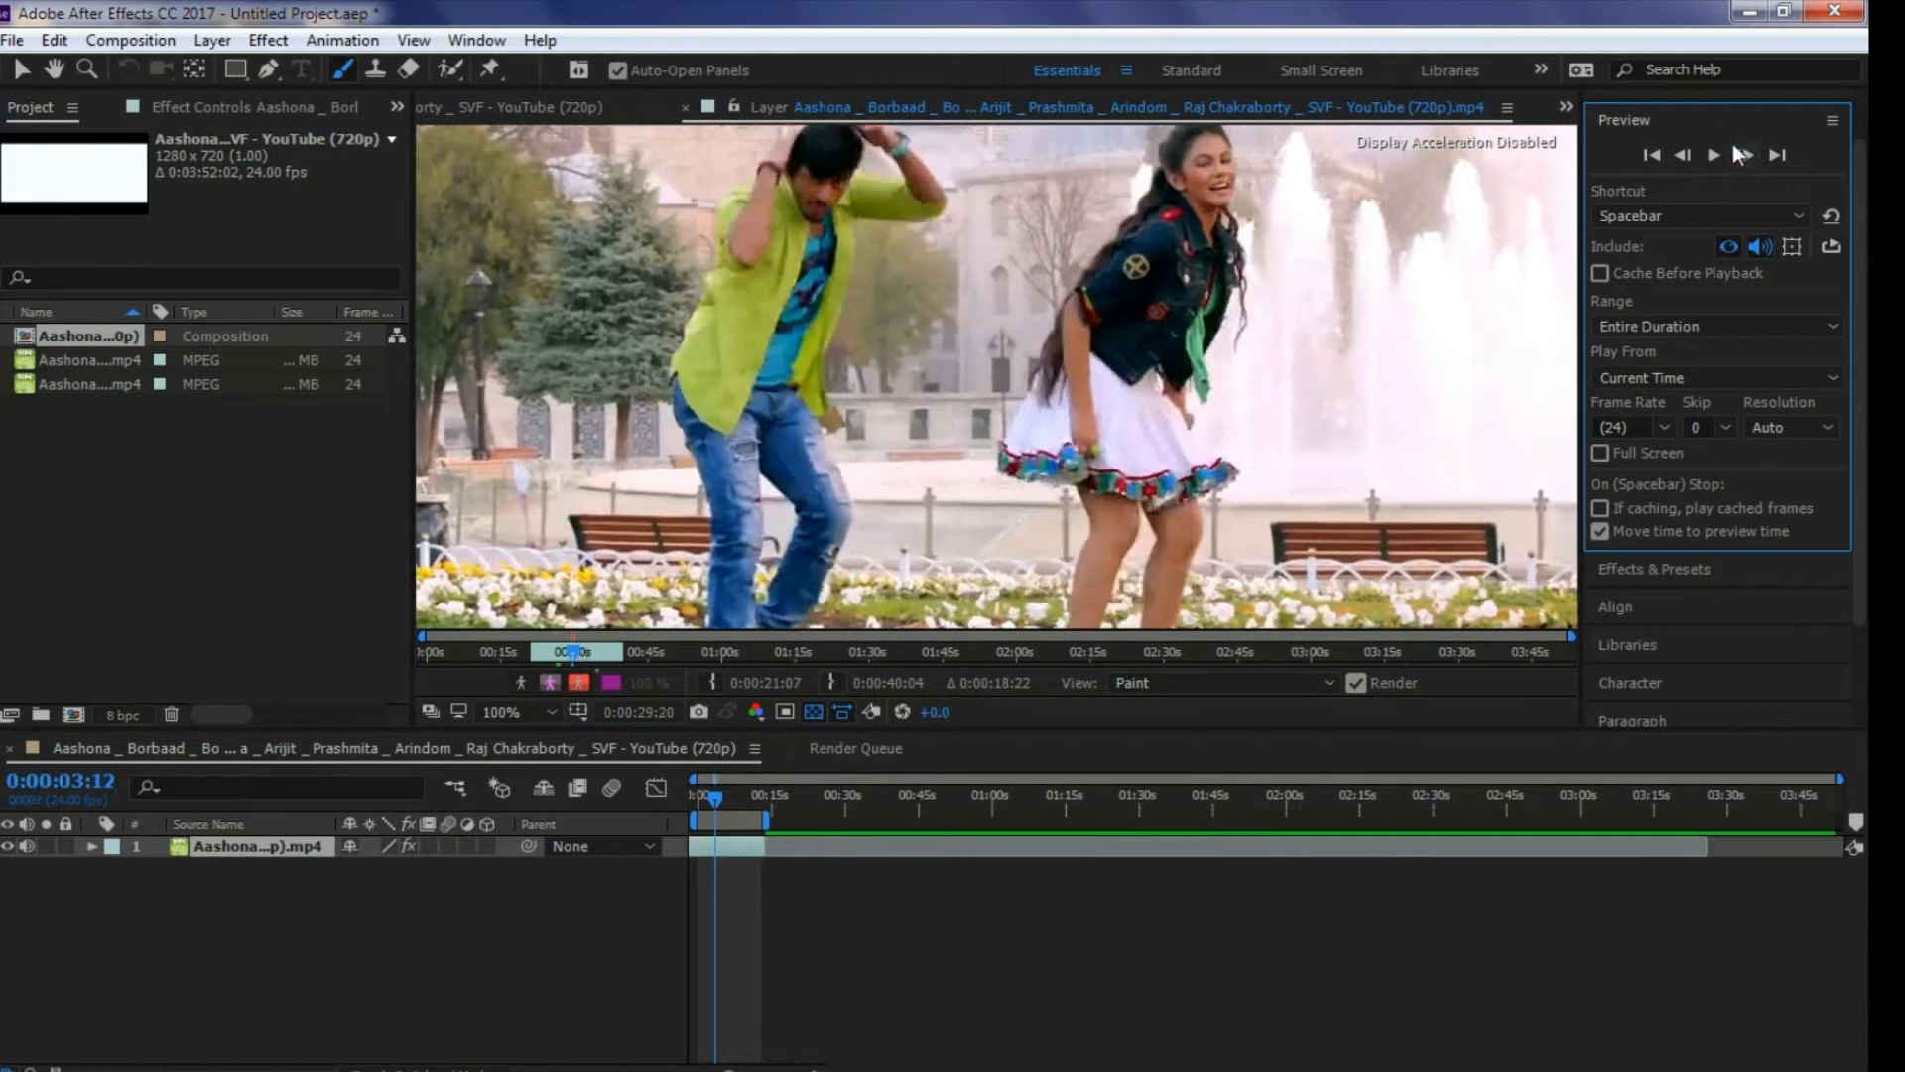
mouse_move(1040, 391)
left_mouse_down()
mouse_move(1080, 206)
mouse_move(1196, 146)
left_mouse_up()
- Preview the painted animation from the start of the composition, then stop playback
key("space")
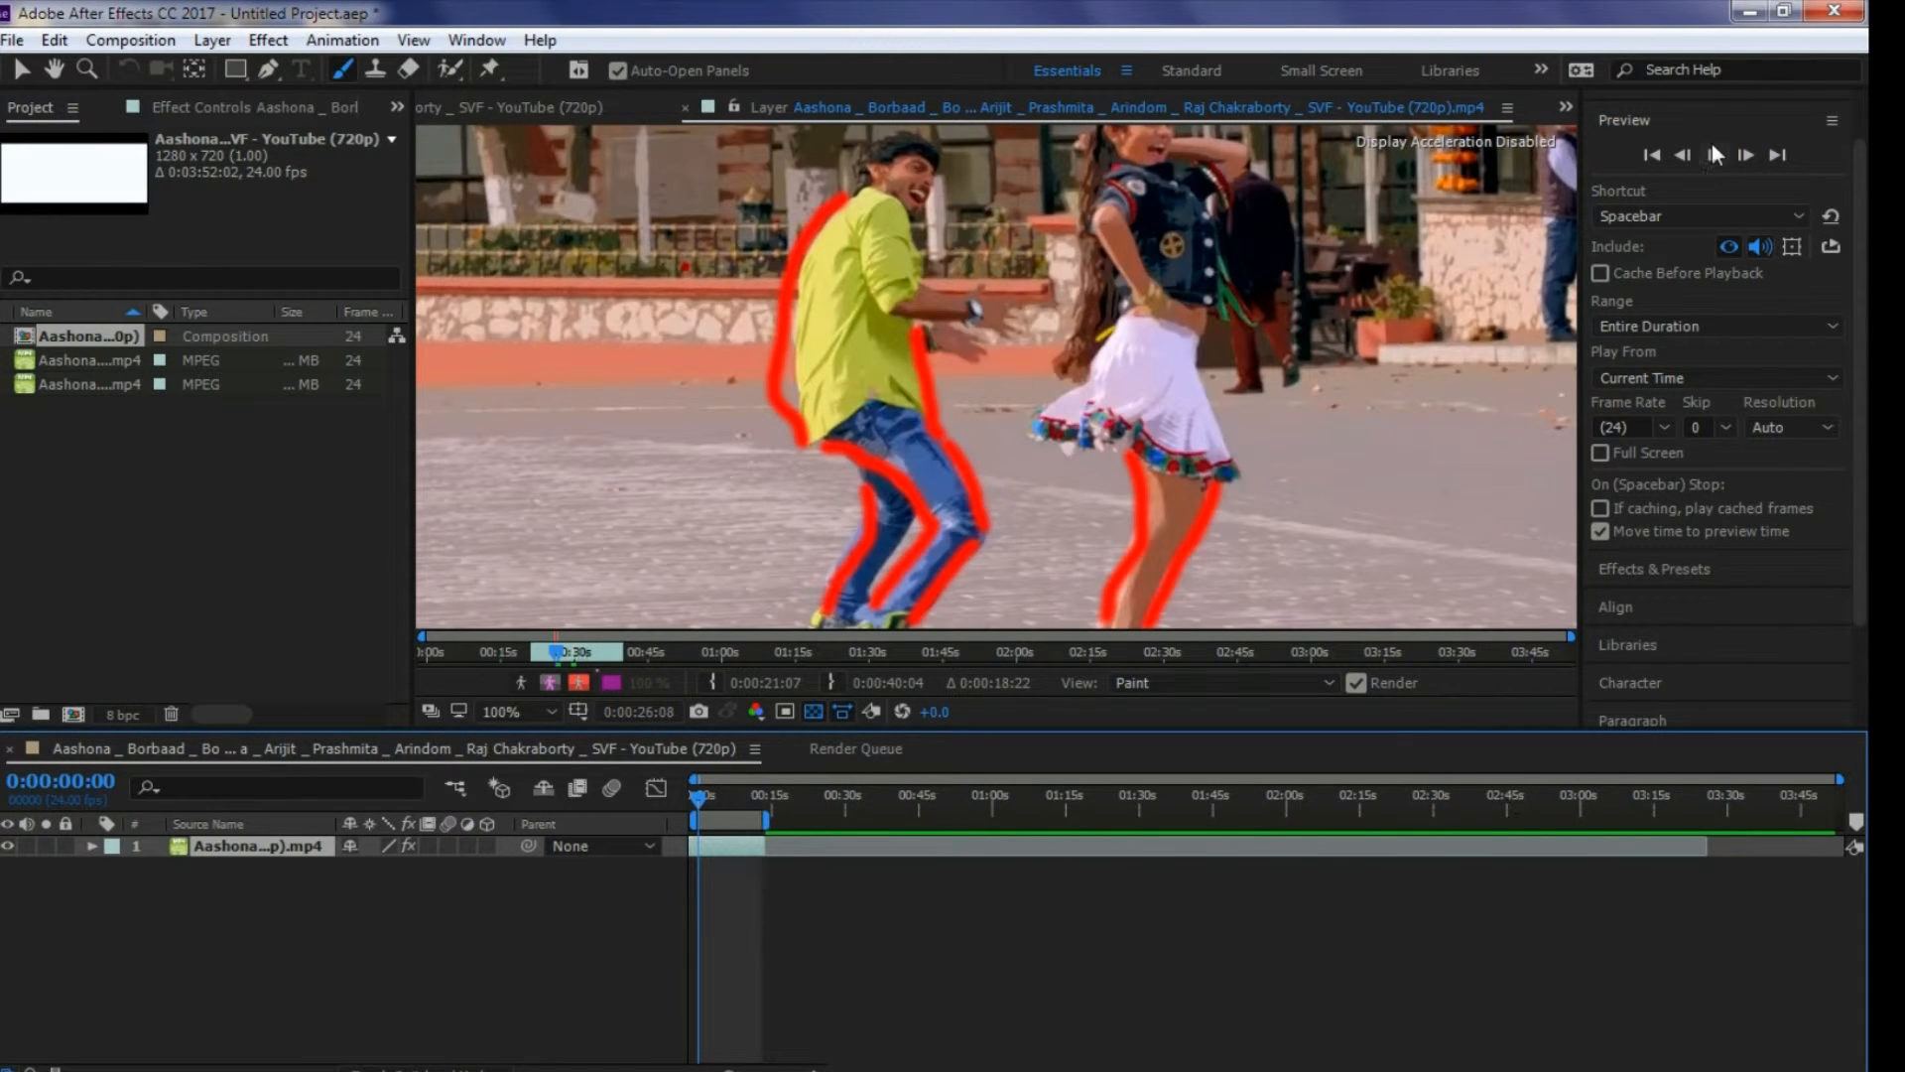
left_click(1712, 153)
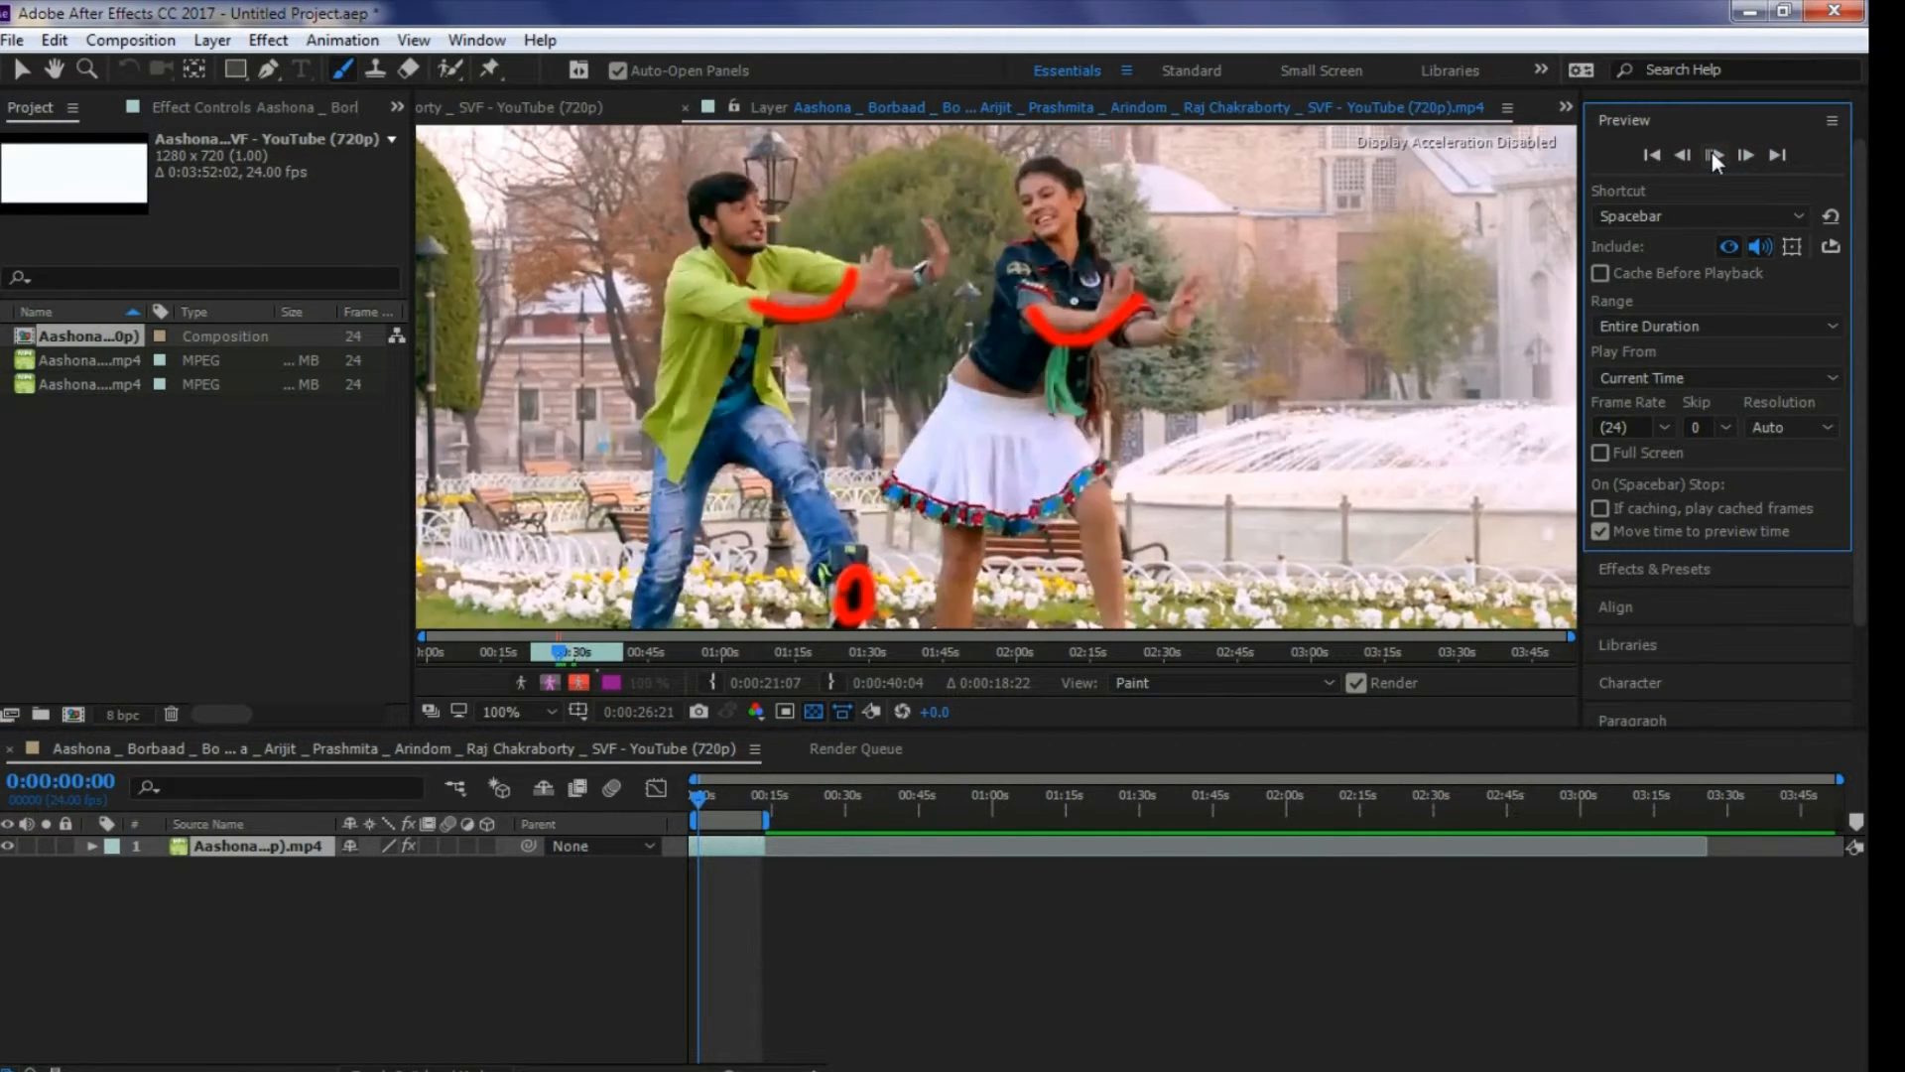
left_click(1711, 152)
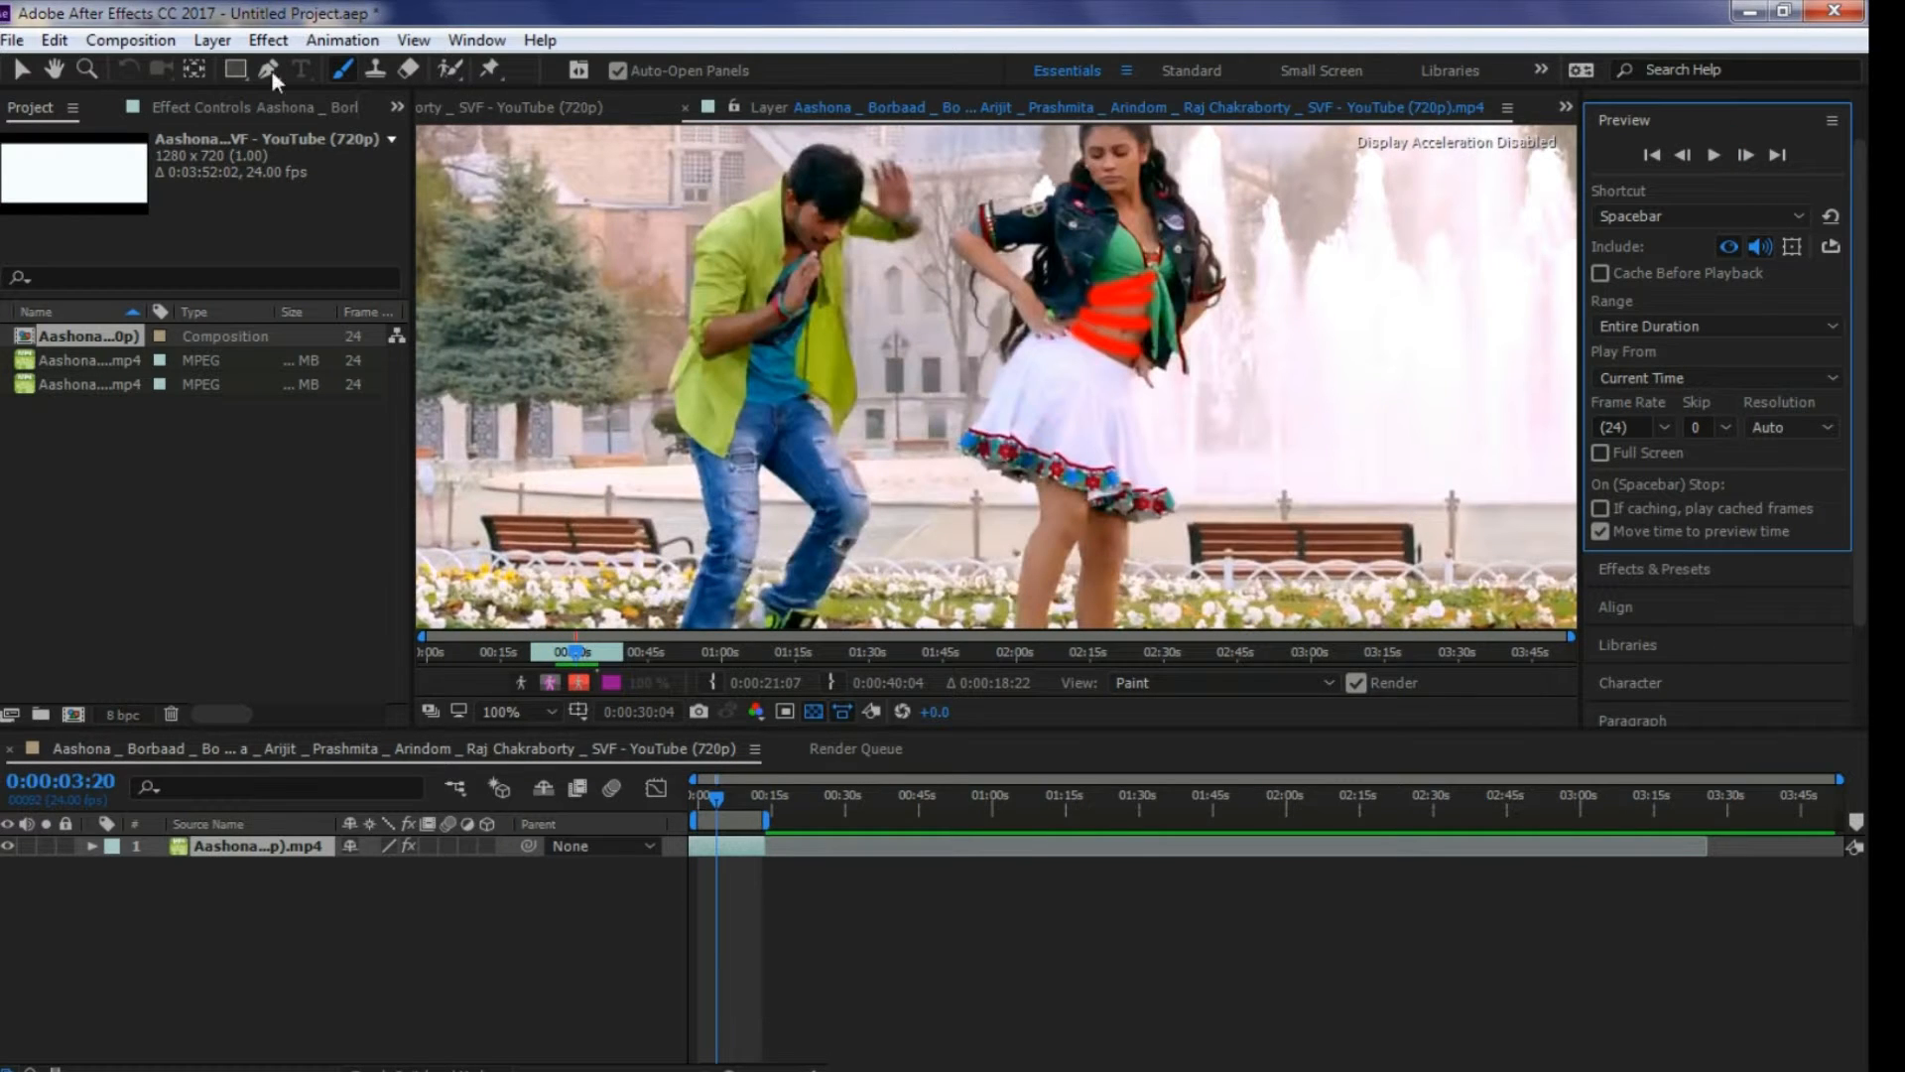
- Add the composition to the render queue and render it to AVI with Best Settings and the Lossless output module
left_click(25, 42)
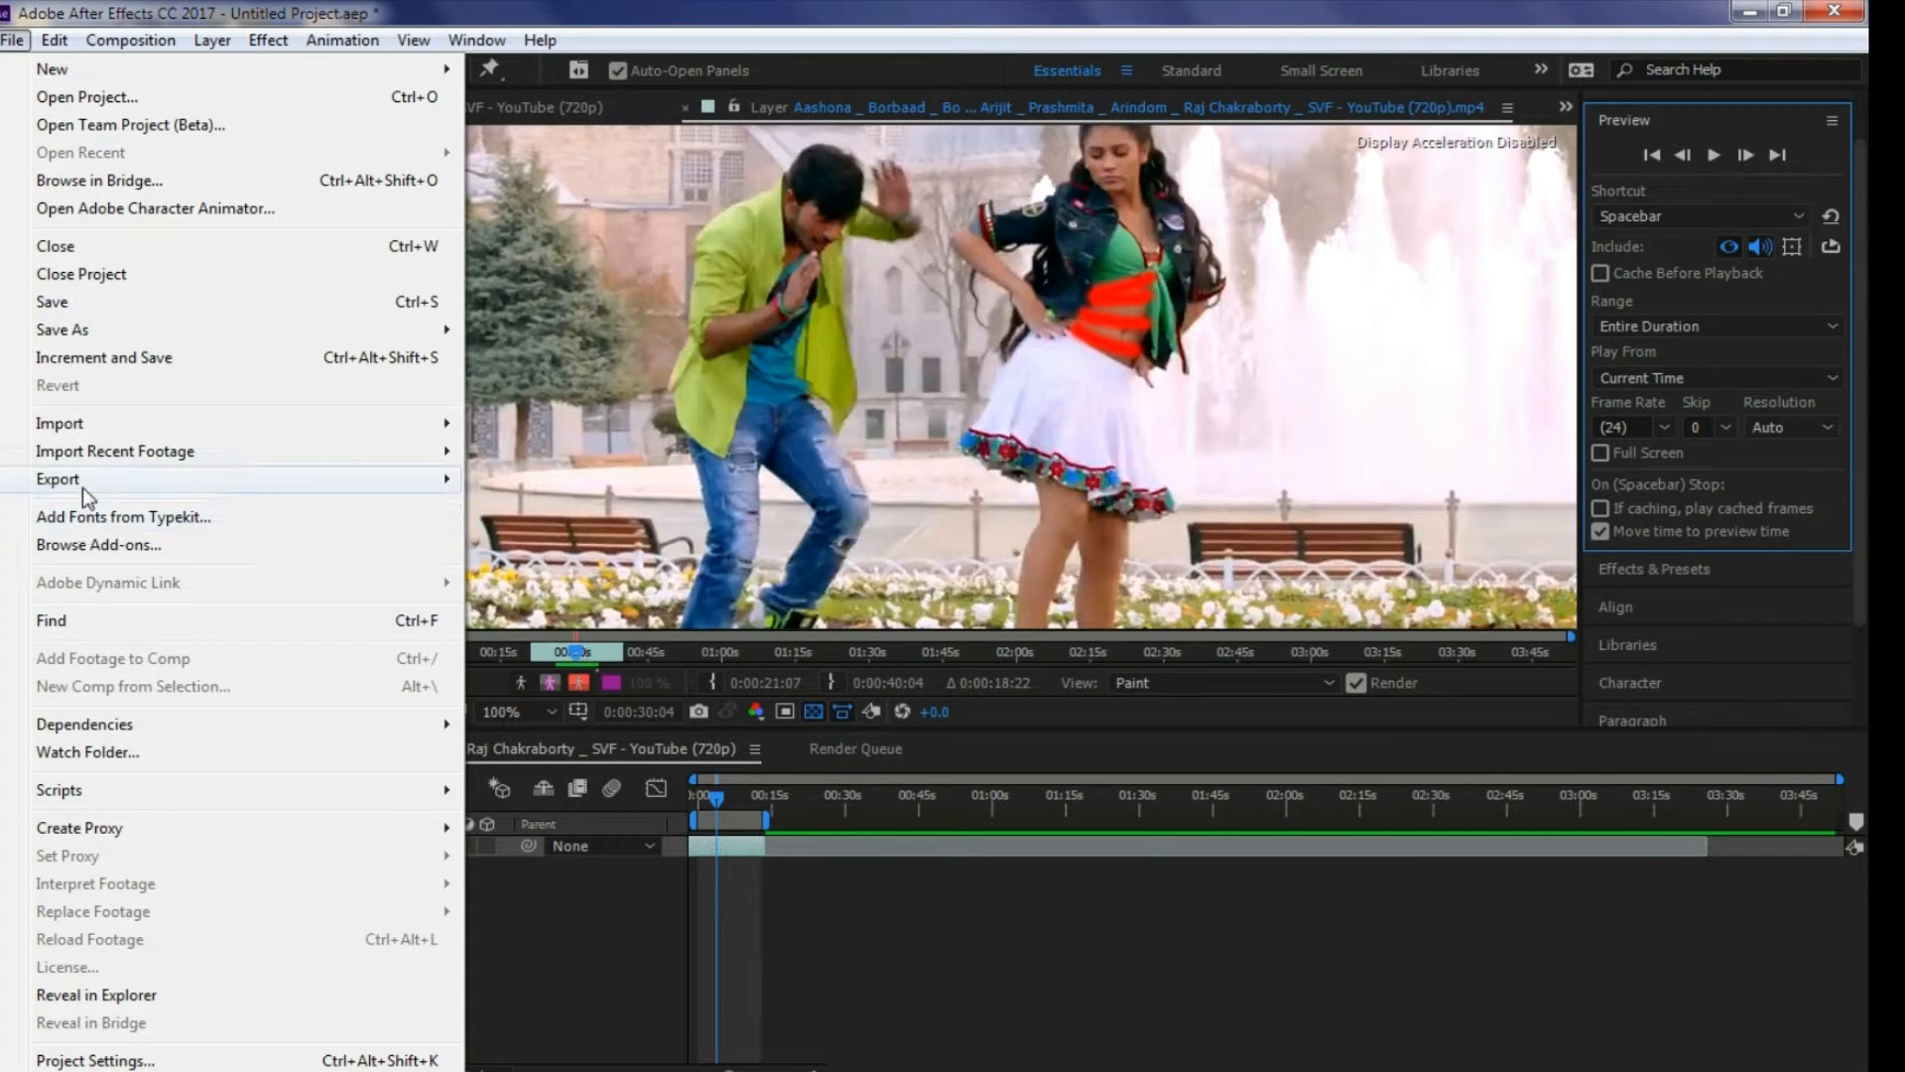
mouse_move(79, 486)
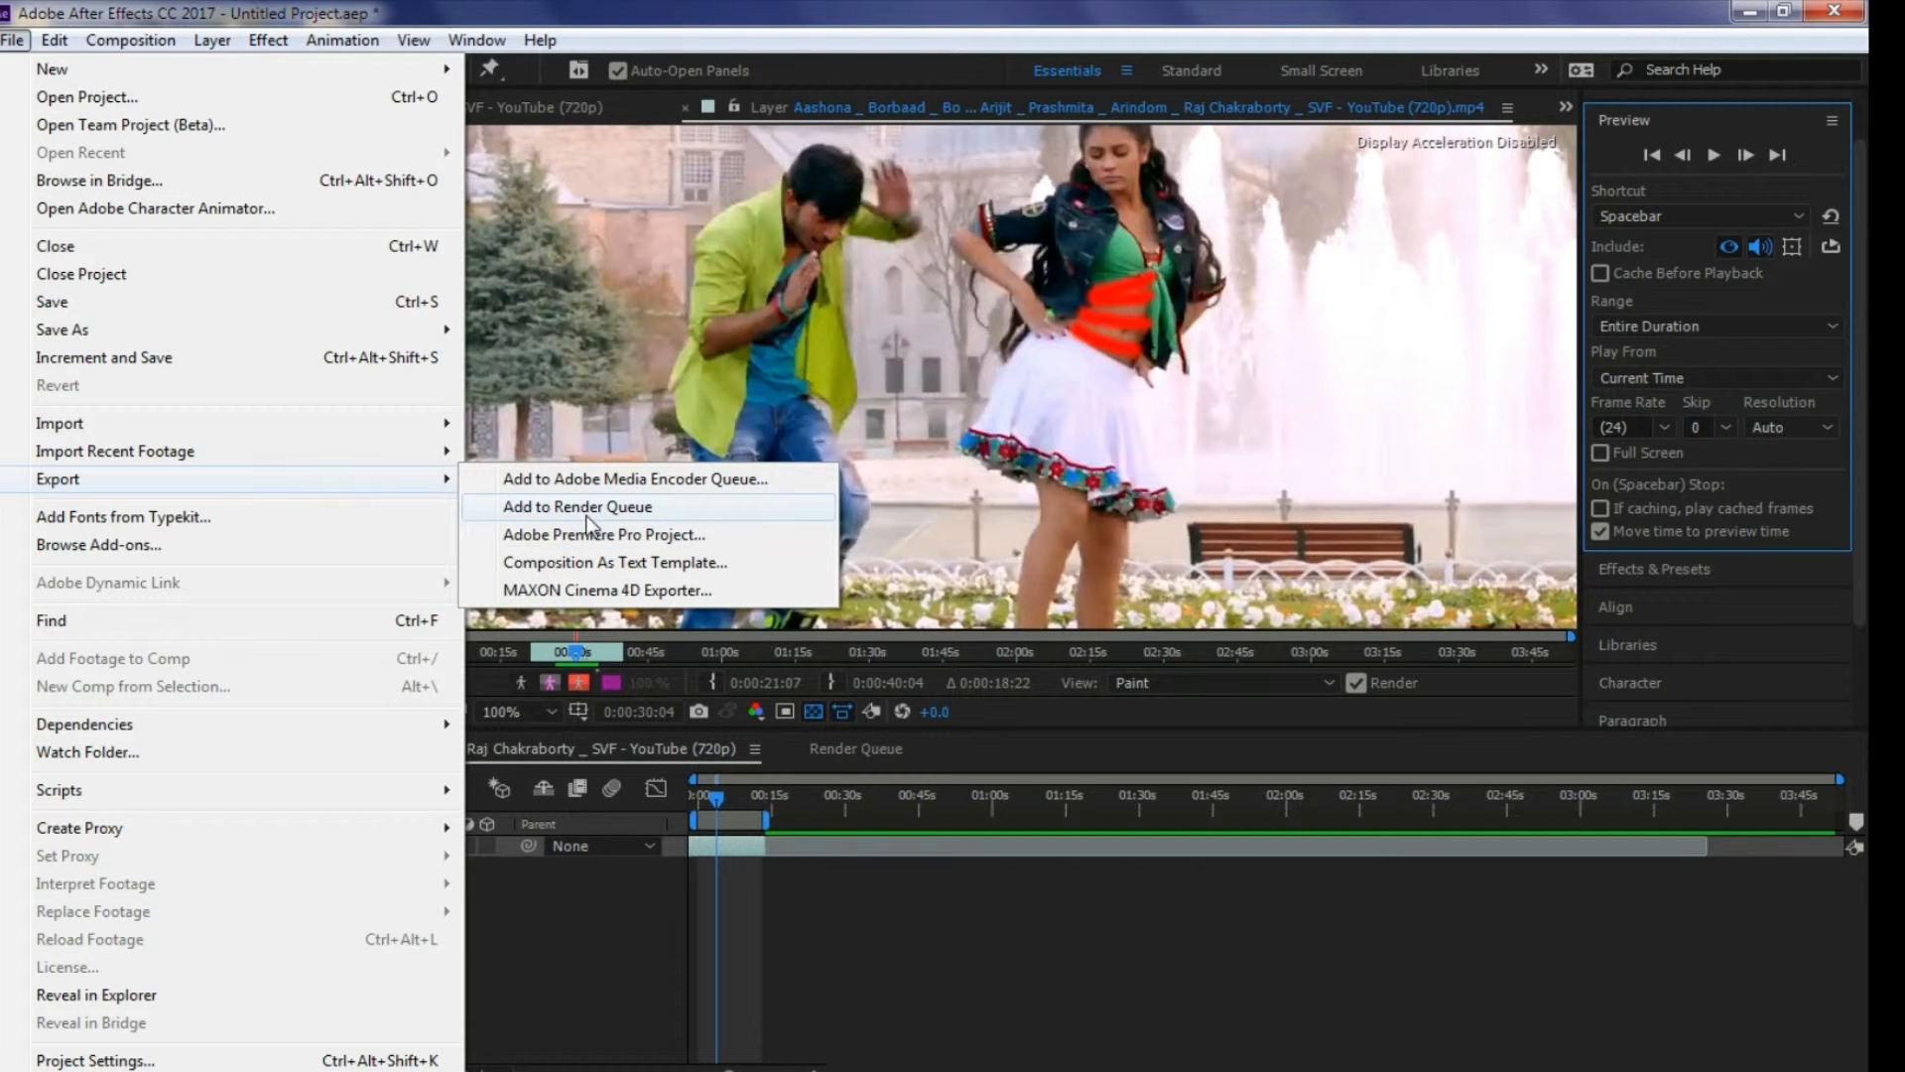
left_click(587, 508)
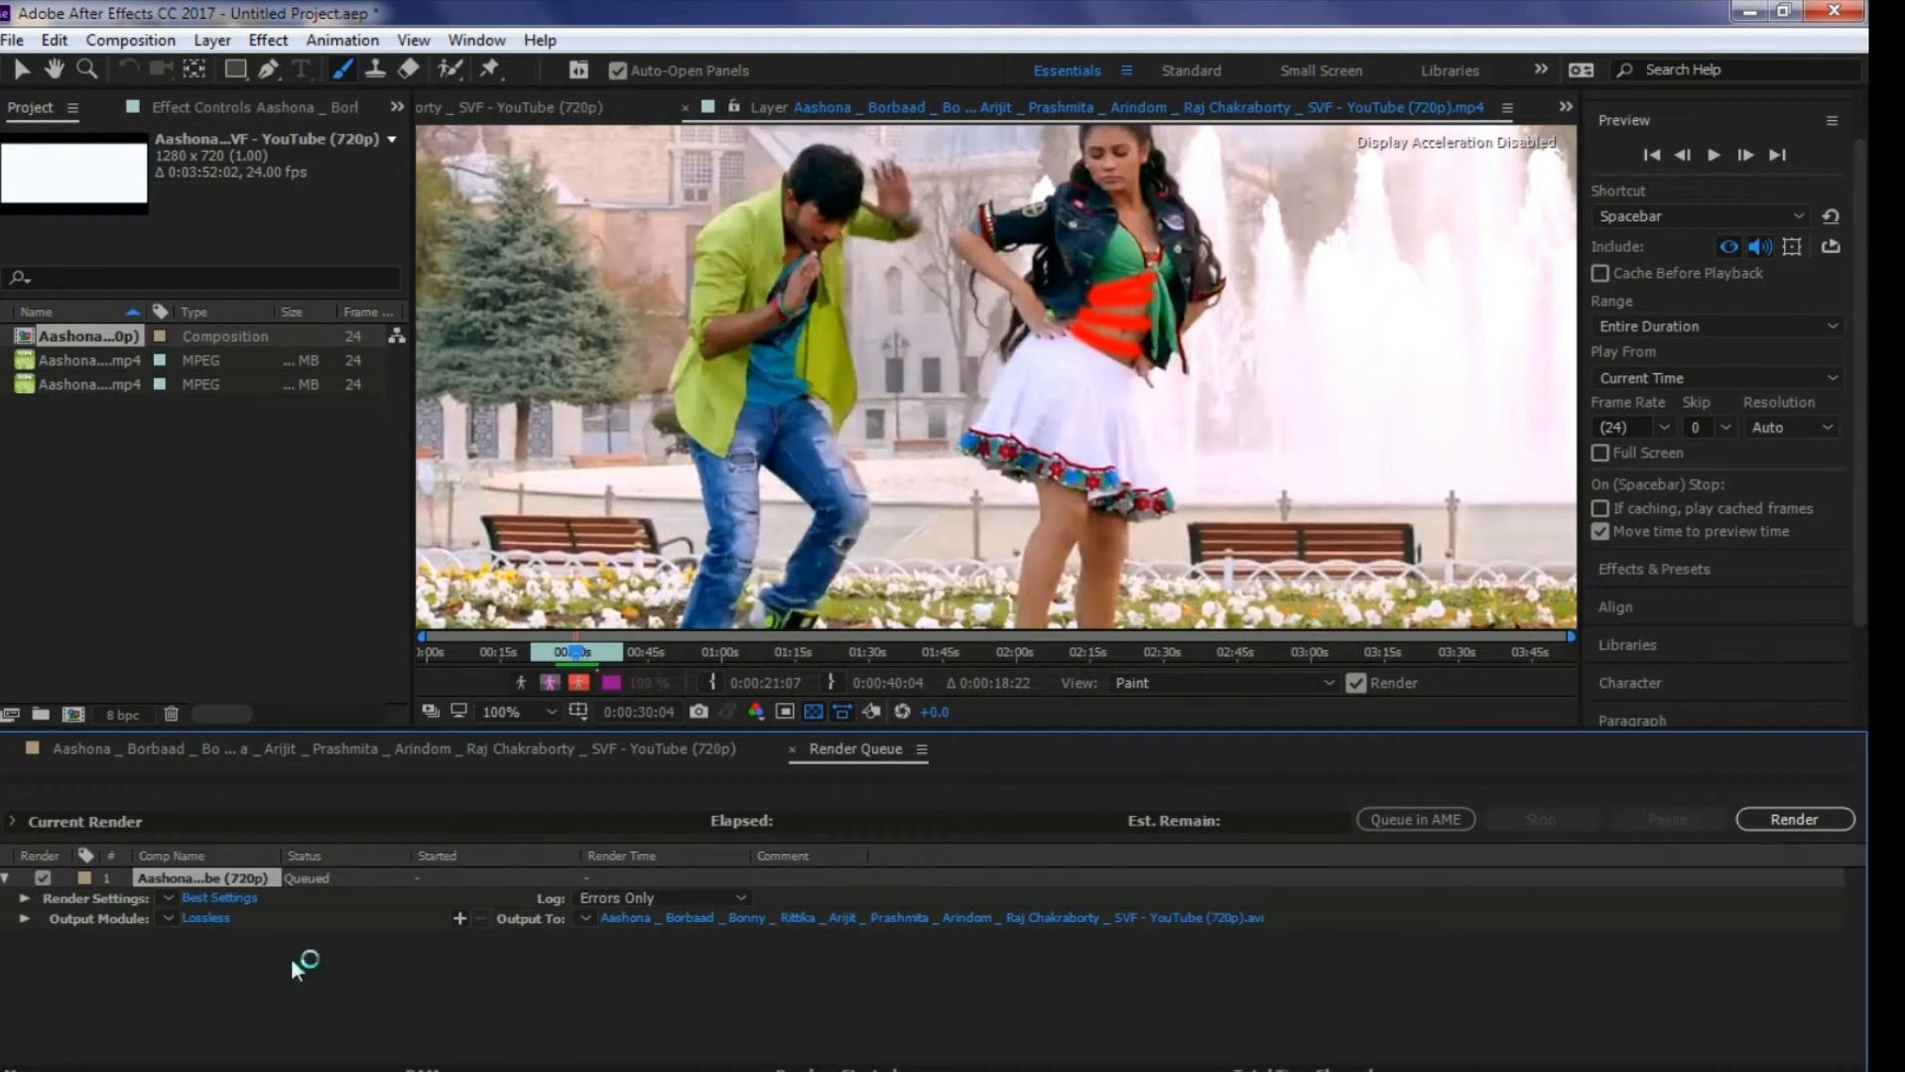
left_click(1801, 816)
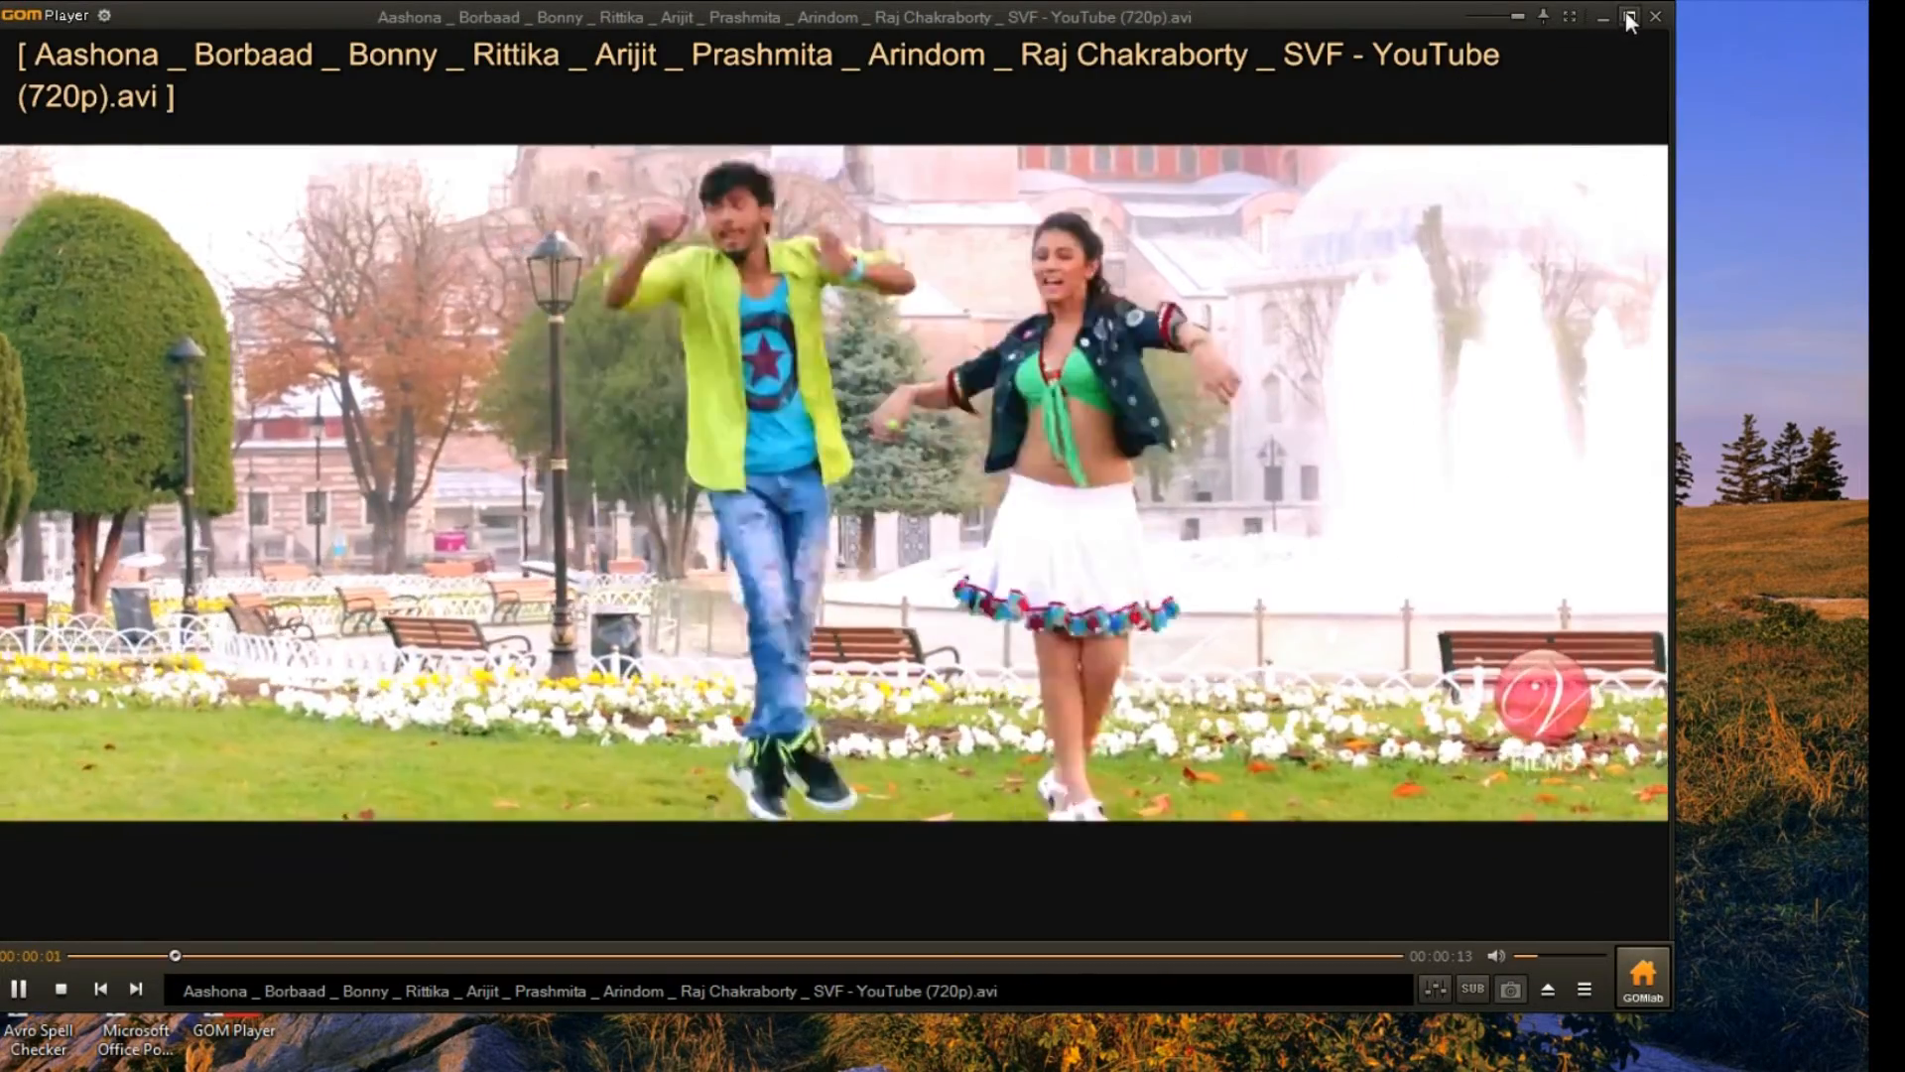
- Watch the rendered AVI in GOM Player, switching the player window's size
left_click(1628, 16)
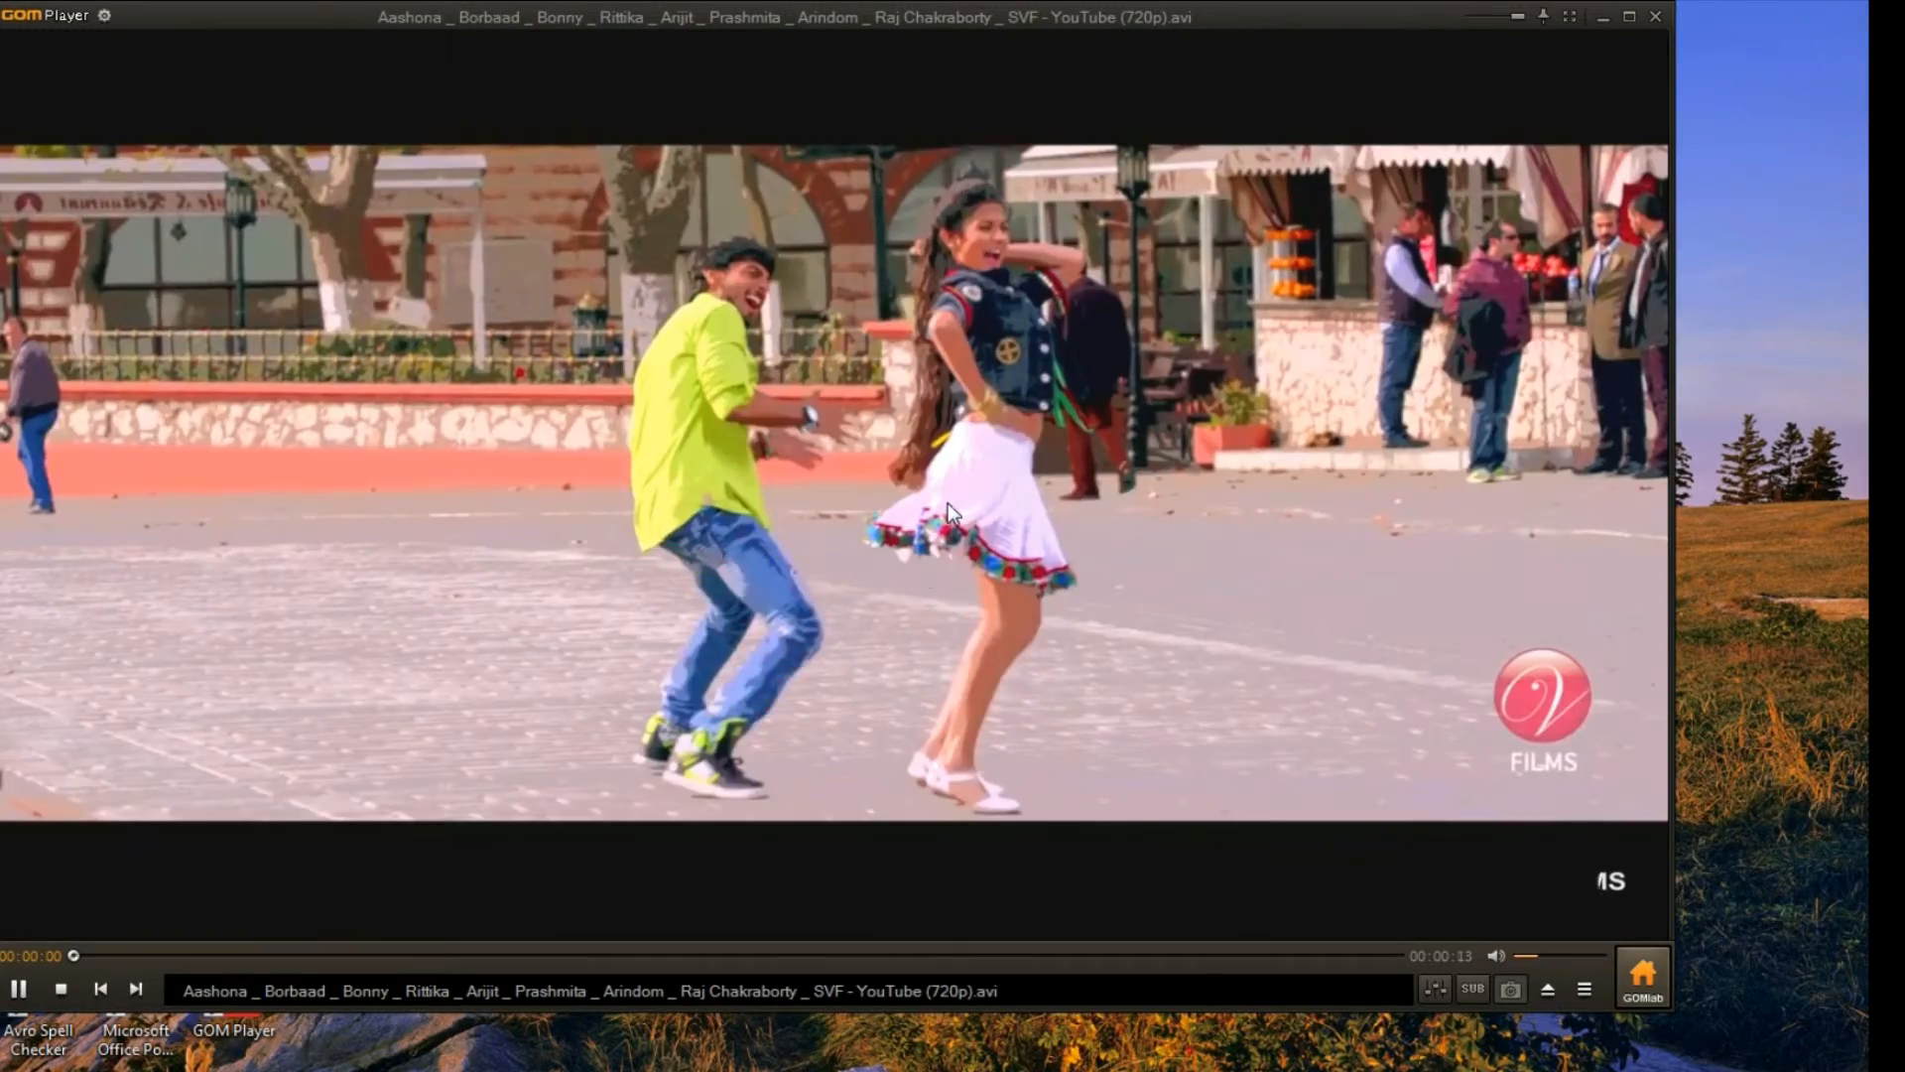
left_click(1628, 16)
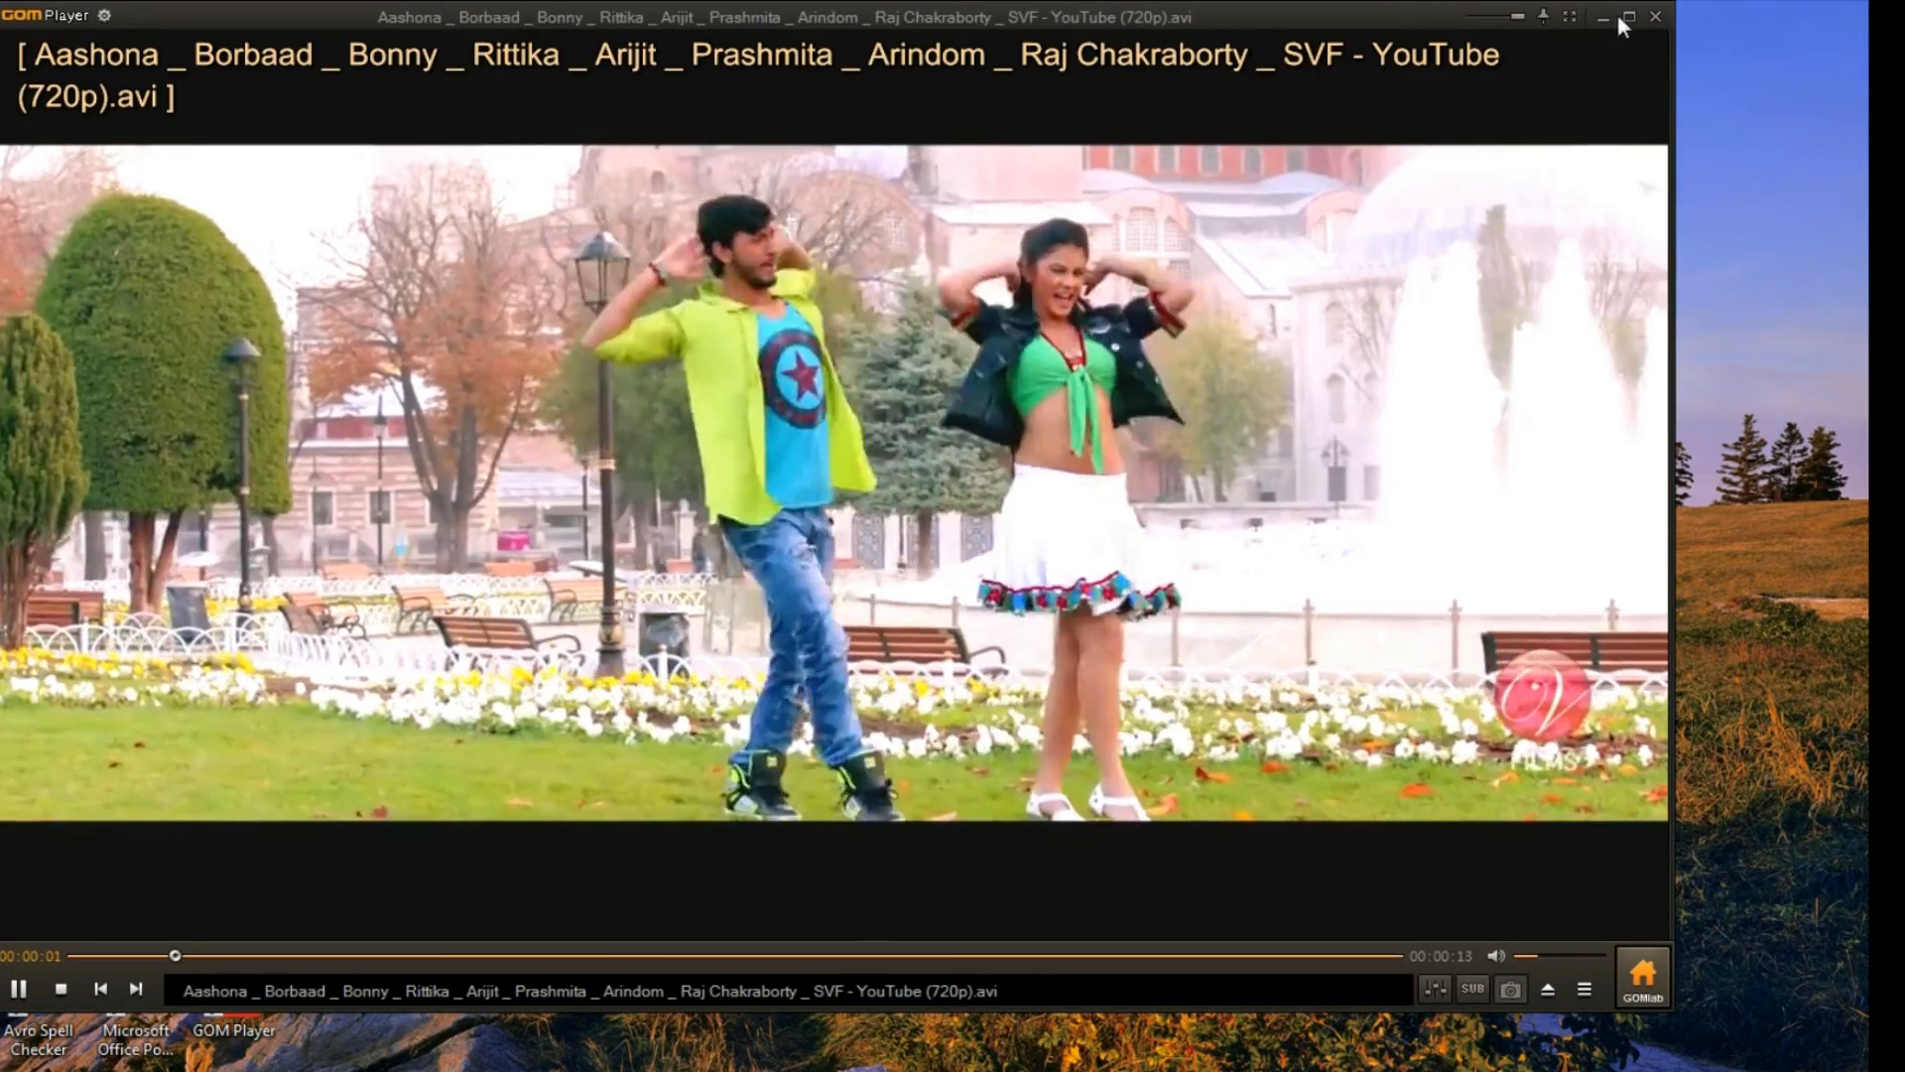
left_click(1628, 16)
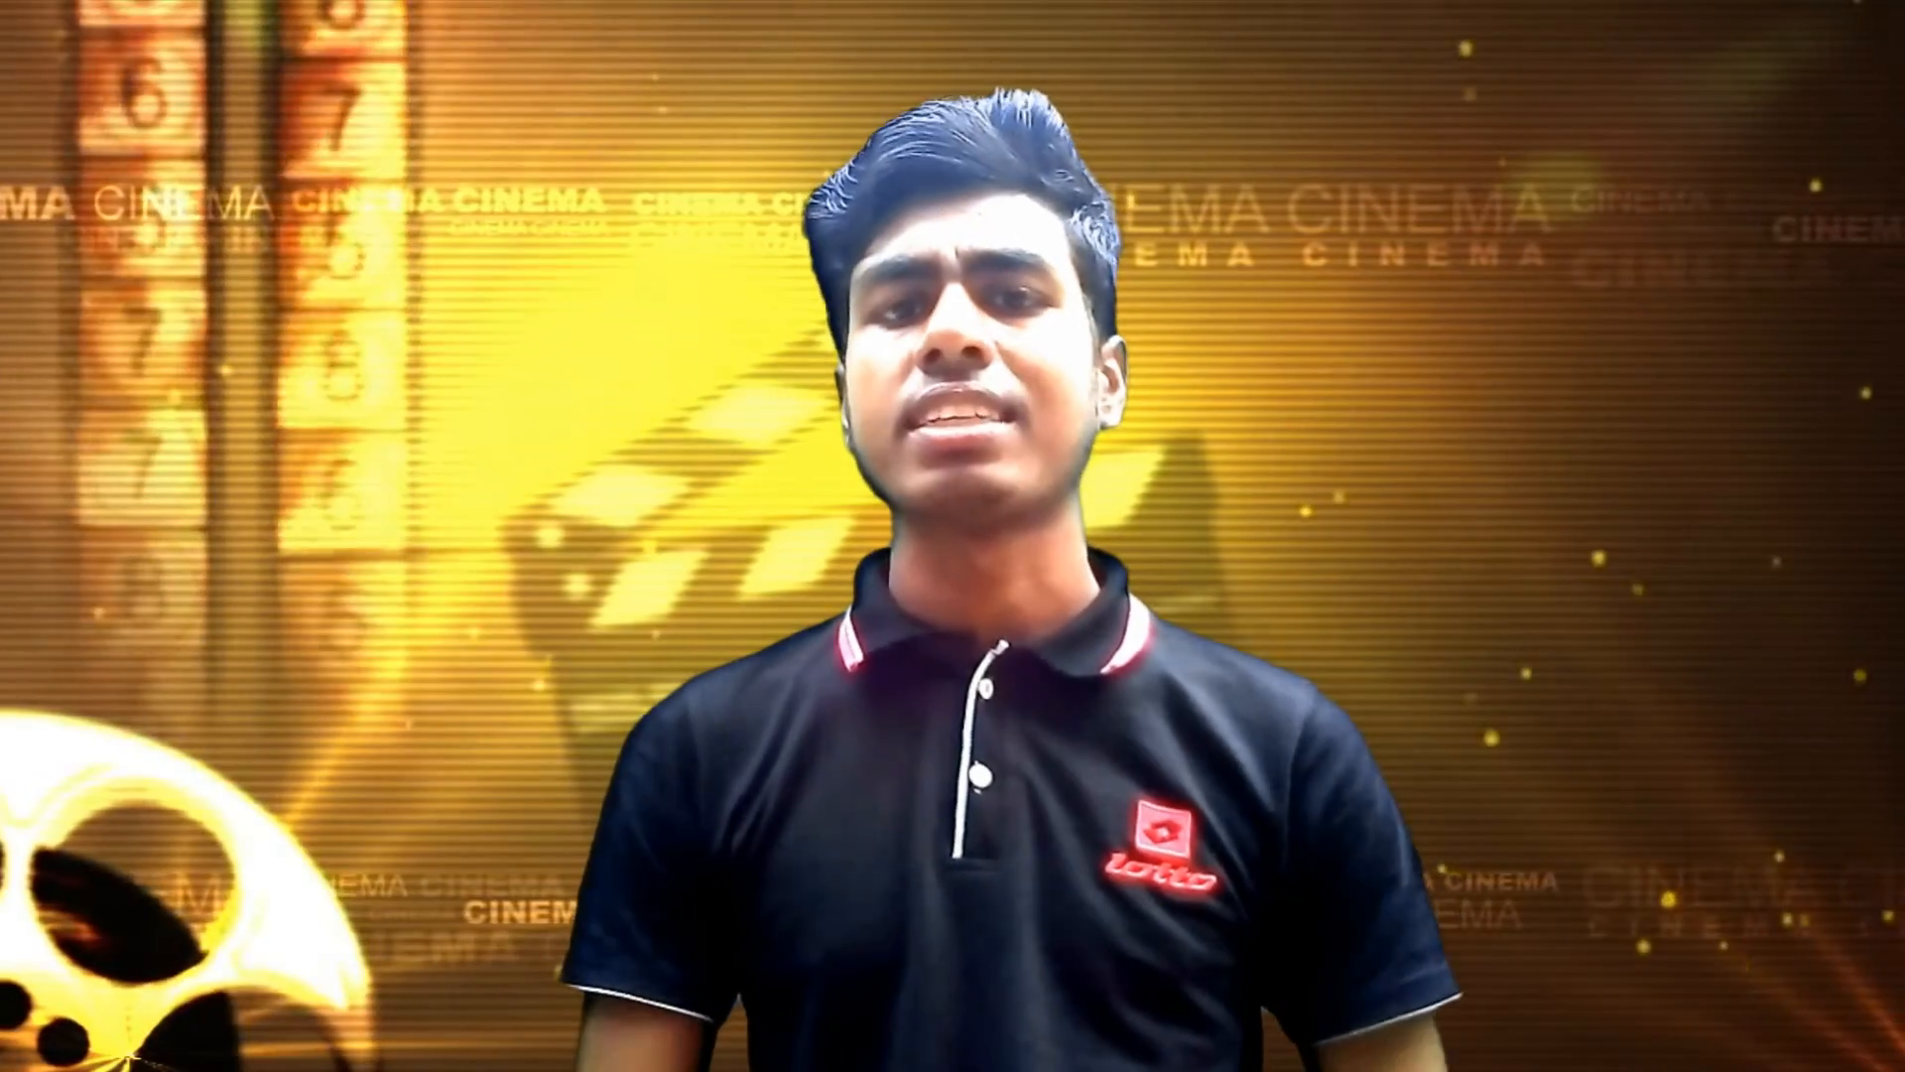